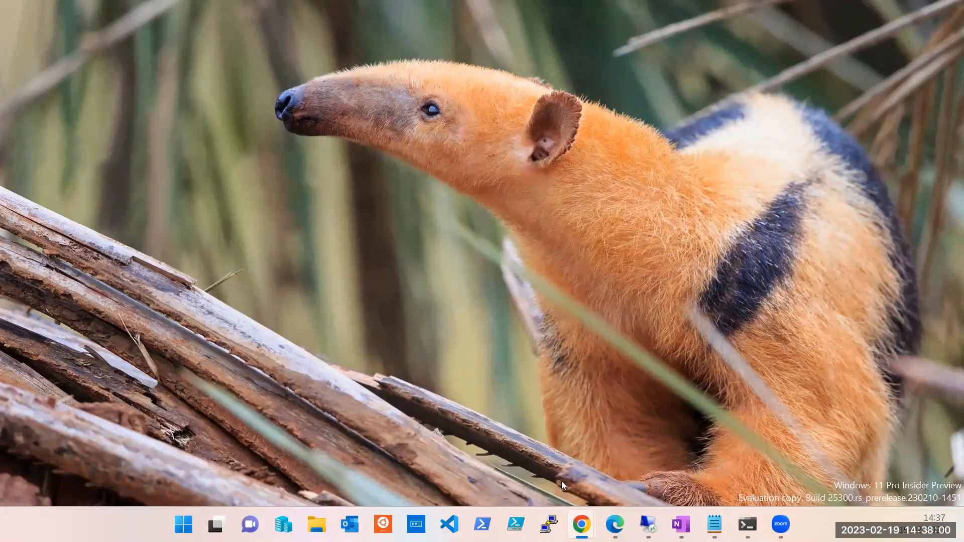
# Maximize the browser window showing the planned failover job, go to the Azure portal home page, and bring up File Explorer
pyautogui.moveTo(581, 524)
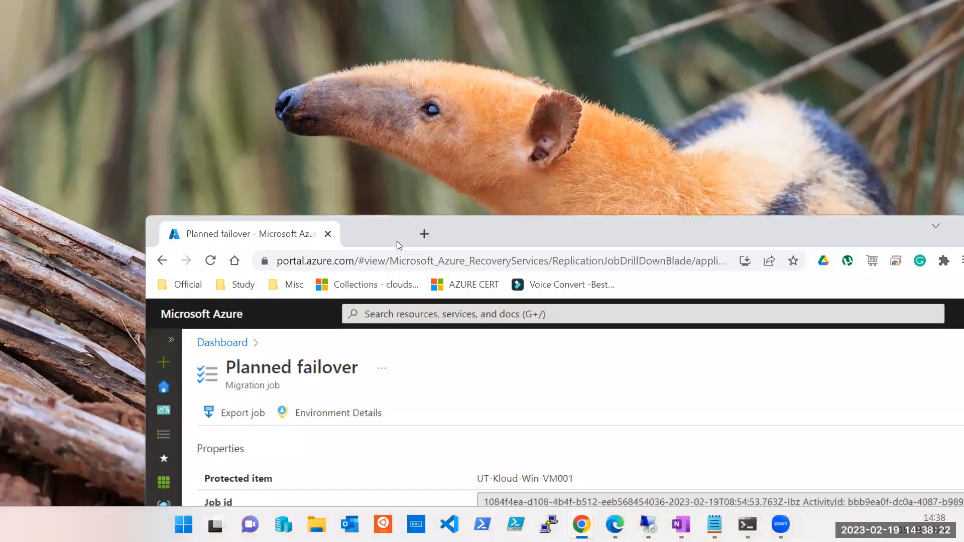
pyautogui.doubleClick(528, 228)
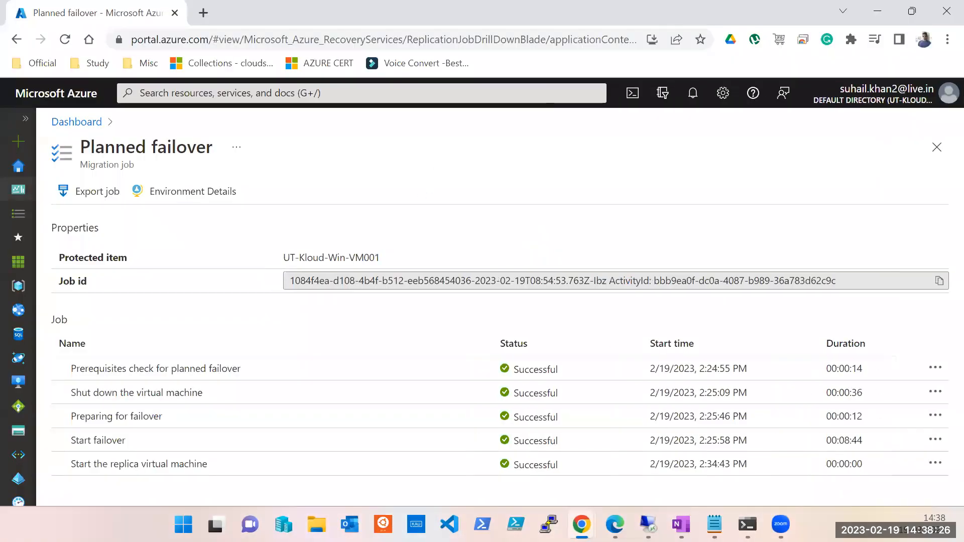
pyautogui.click(23, 170)
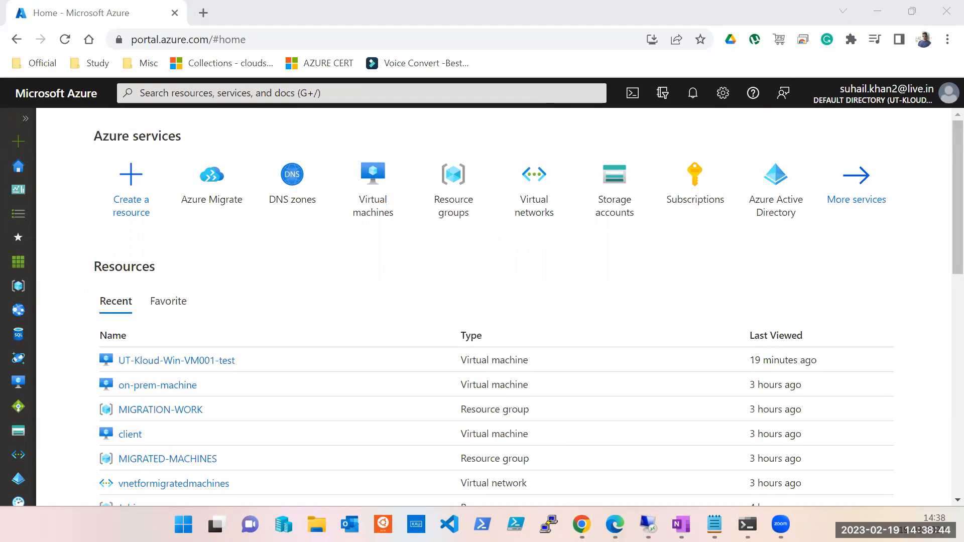
pyautogui.click(316, 525)
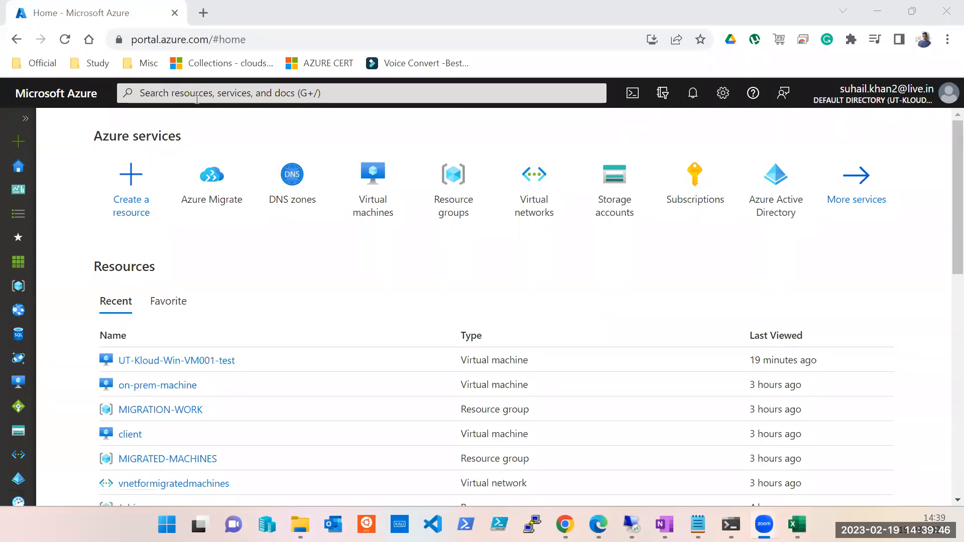
# Open an Incognito window and load the Azure portal sign-in page at portal.azure.com/signin/index/
pyautogui.click(204, 14)
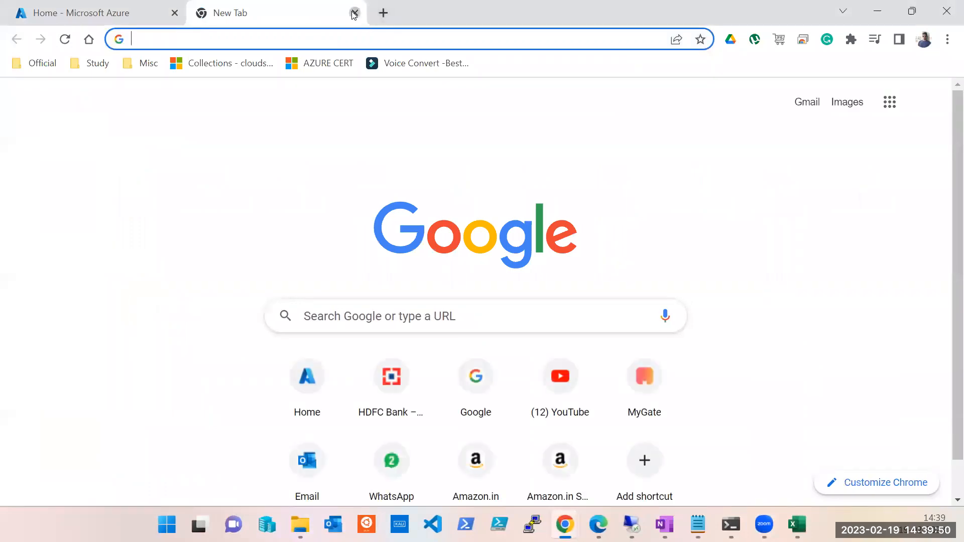
pyautogui.click(352, 13)
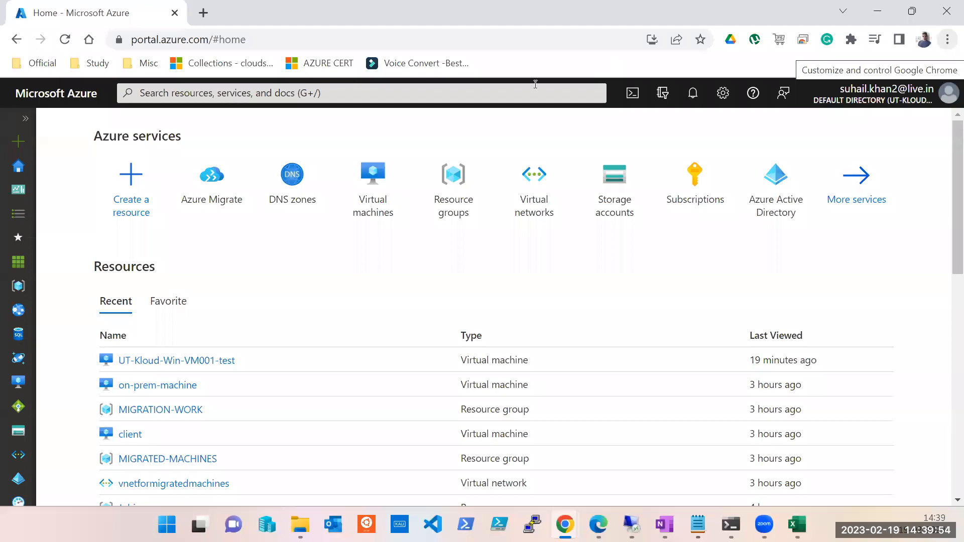
pyautogui.click(947, 40)
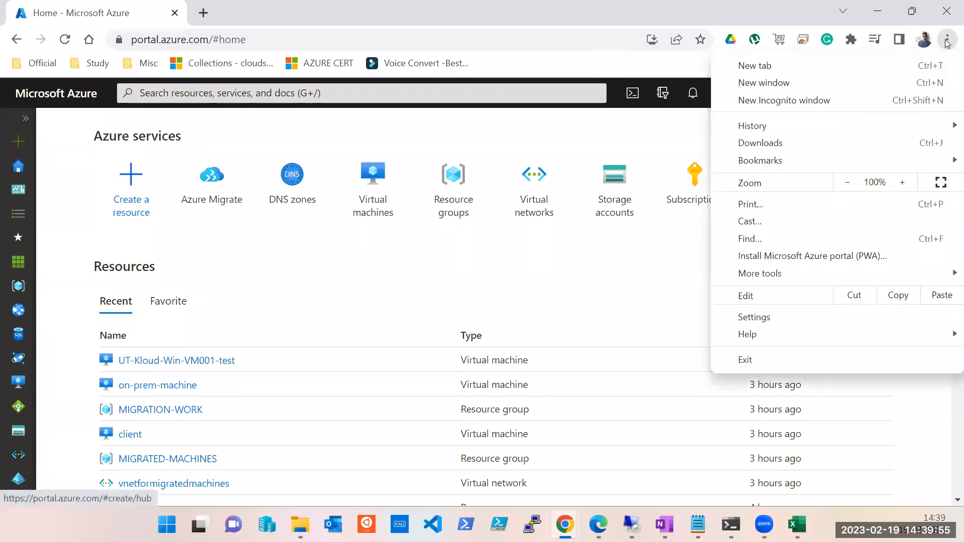
pyautogui.click(849, 101)
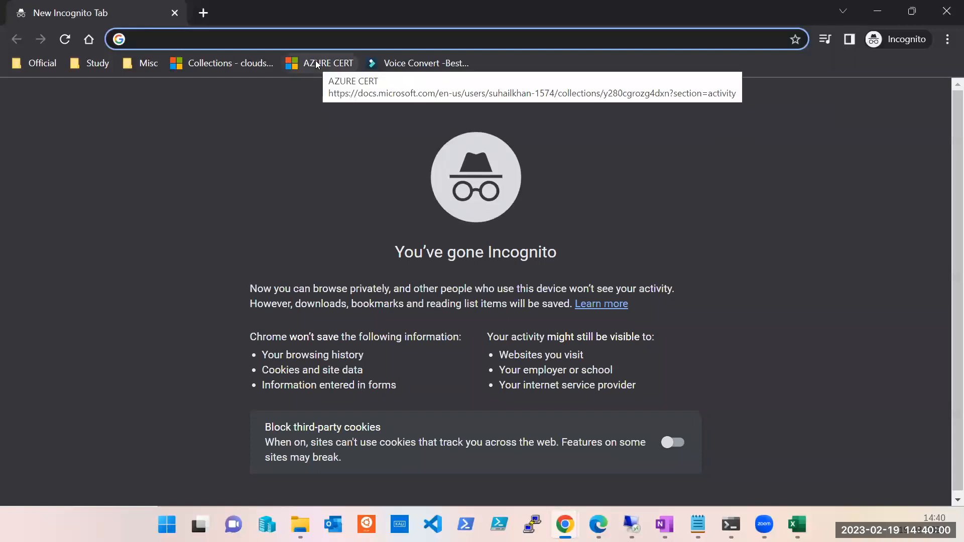
pyautogui.write('portal.azure.com/signin/index/')
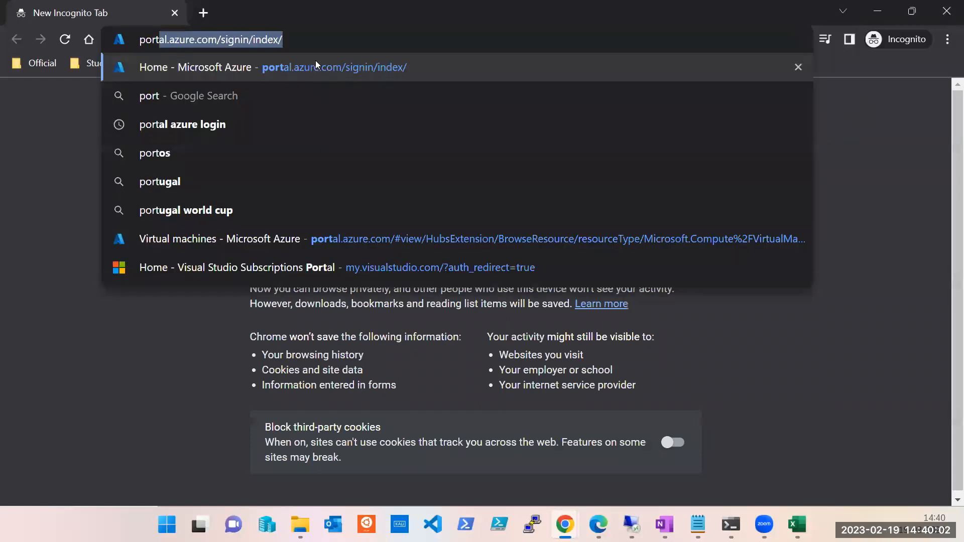
pyautogui.press('Right')
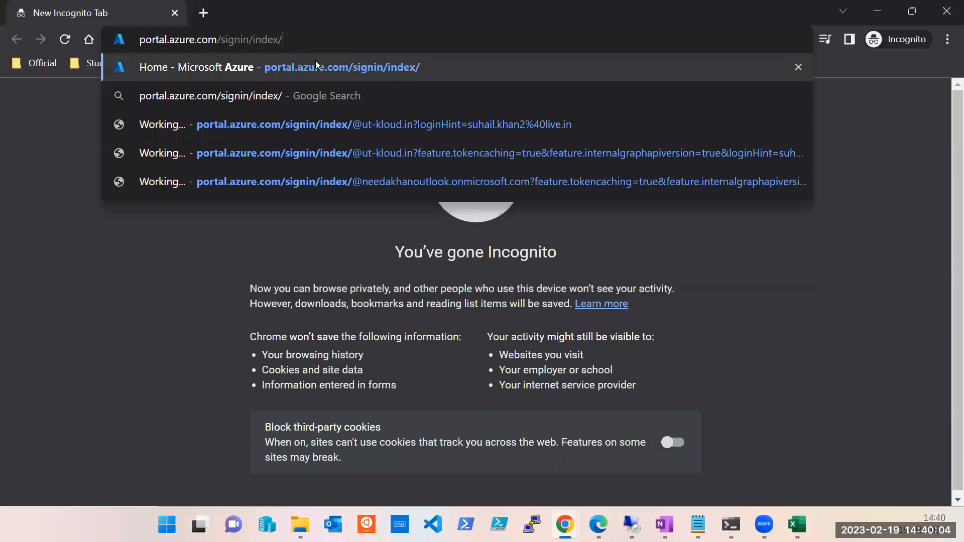
pyautogui.press('Return')
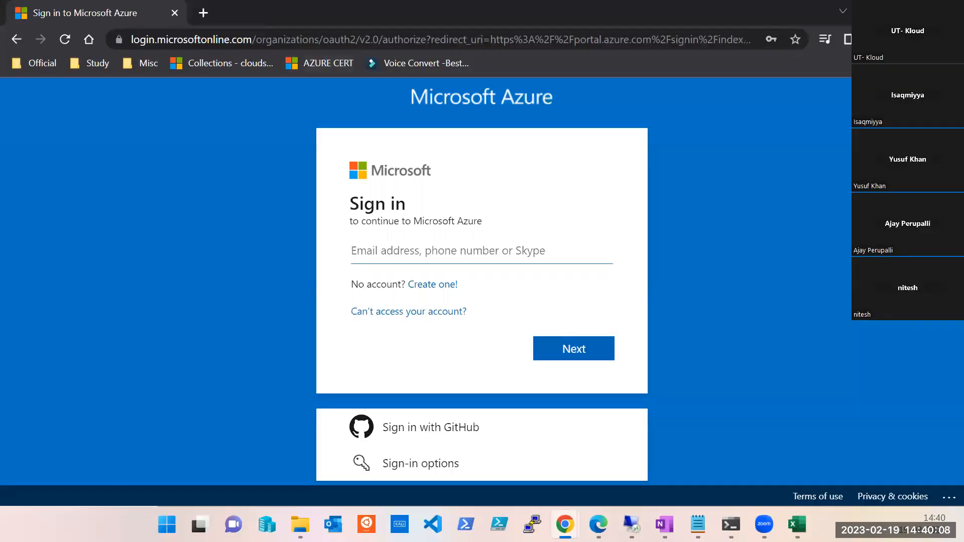
# Paste the account's e-mail address into the Microsoft Azure sign-in form and continue to the password prompt
pyautogui.hotkey('alt', 'Tab')
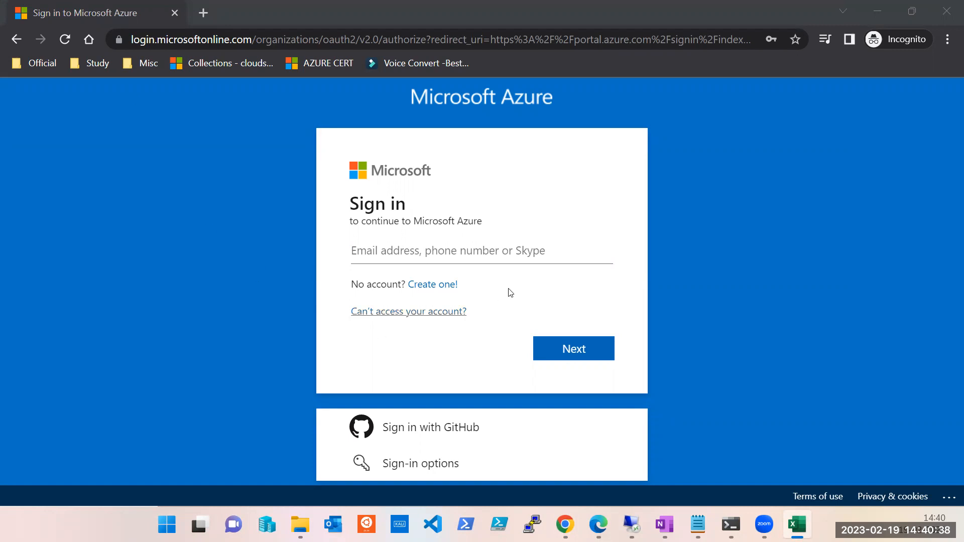
pyautogui.click(516, 242)
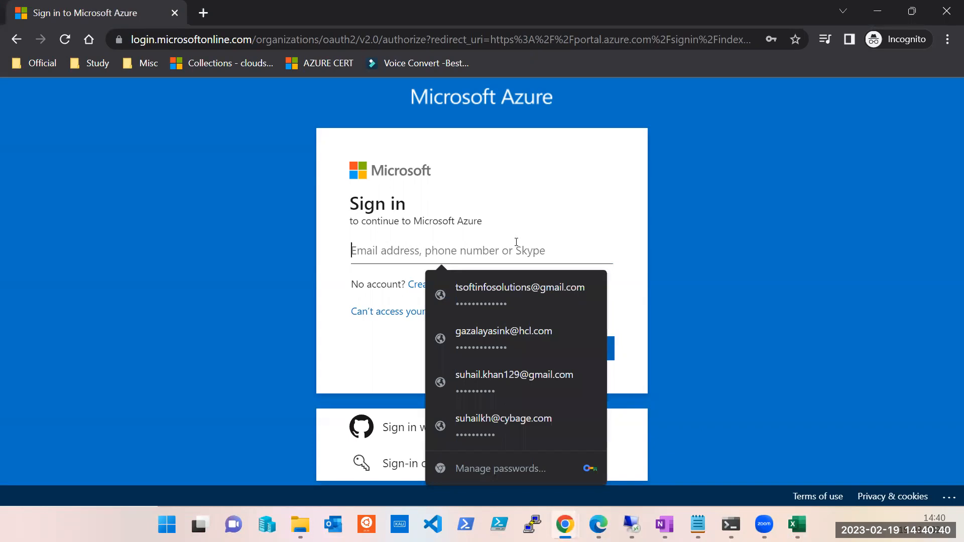
pyautogui.hotkey('ctrl', 'v')
pyautogui.click(588, 353)
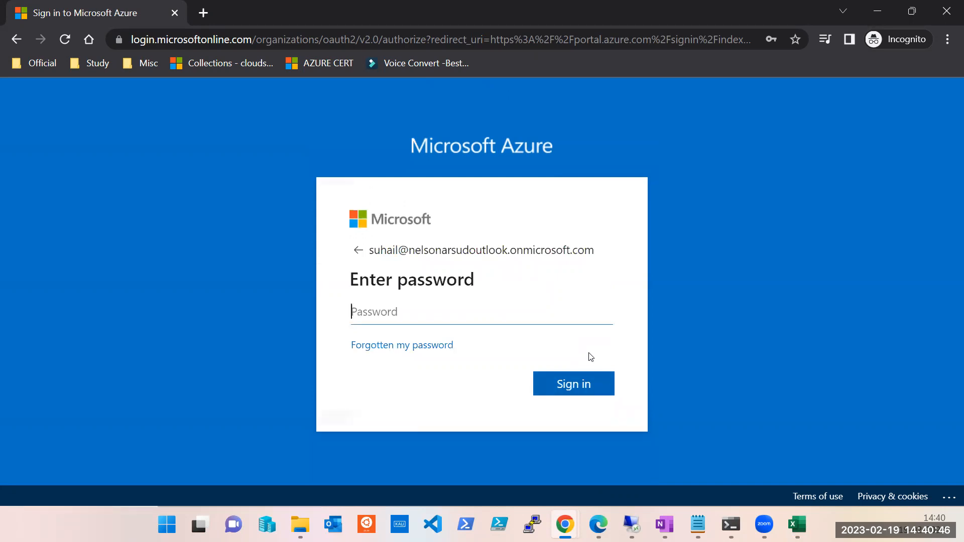
# Enter the account password and sign in
pyautogui.click(499, 312)
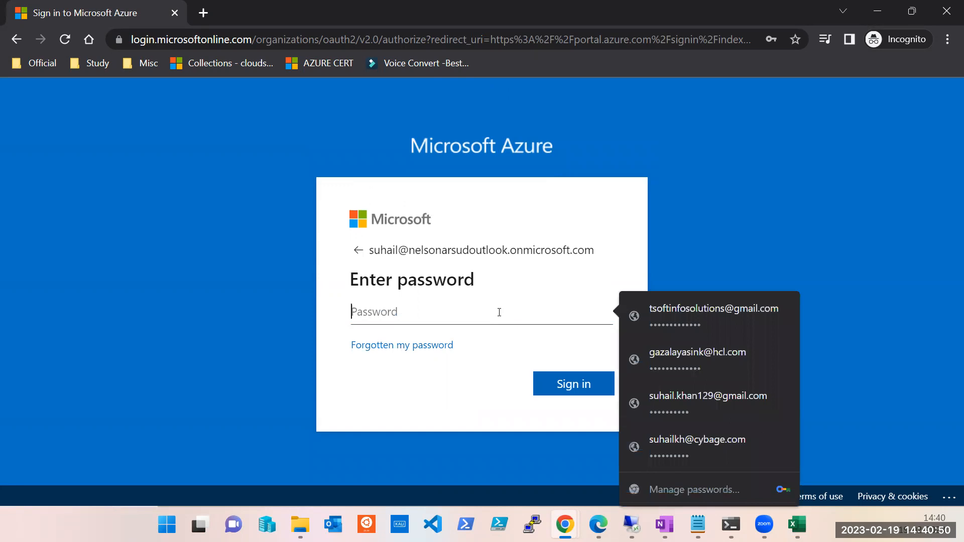
pyautogui.write('••••••')
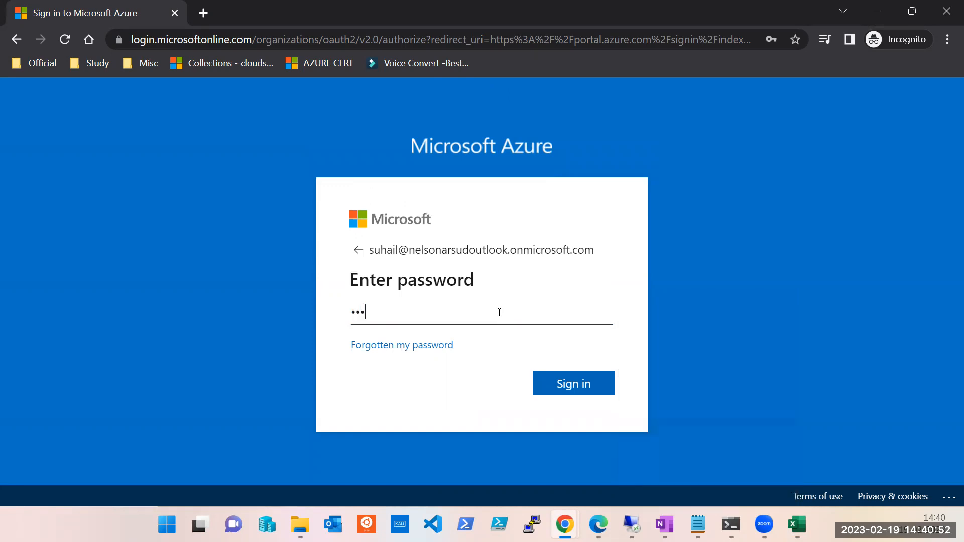
pyautogui.write('•••••••')
pyautogui.click(575, 386)
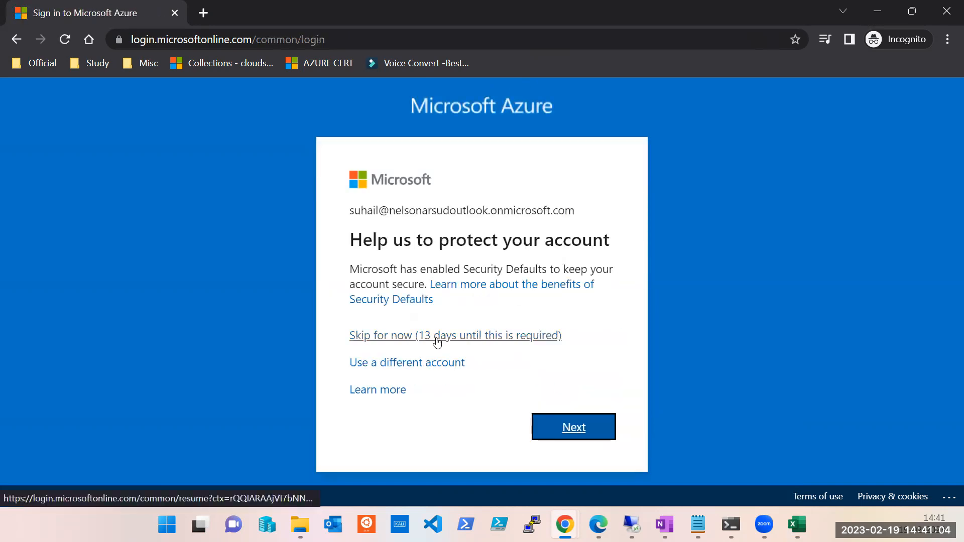
# Skip the account protection prompts for now and choose to stay signed in to reach the portal home page
pyautogui.click(437, 341)
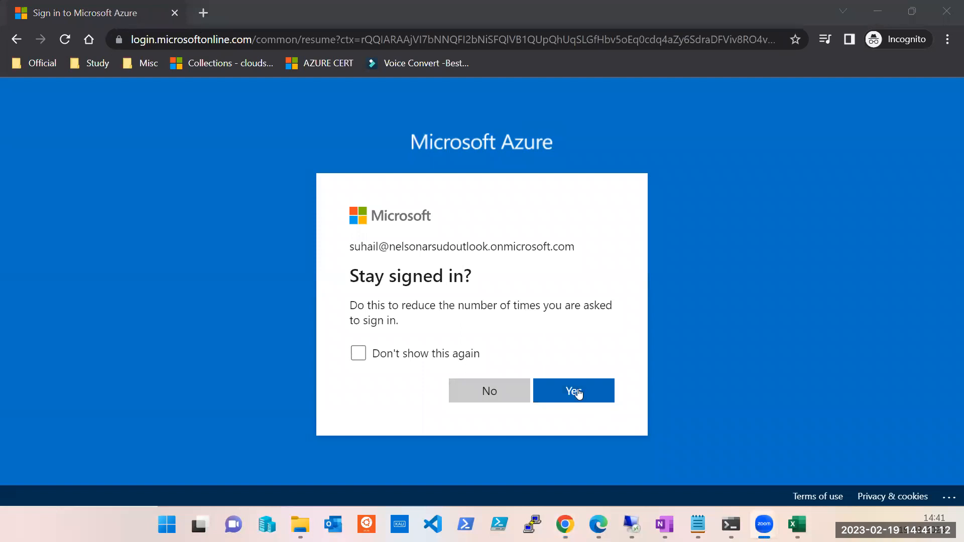
pyautogui.click(578, 391)
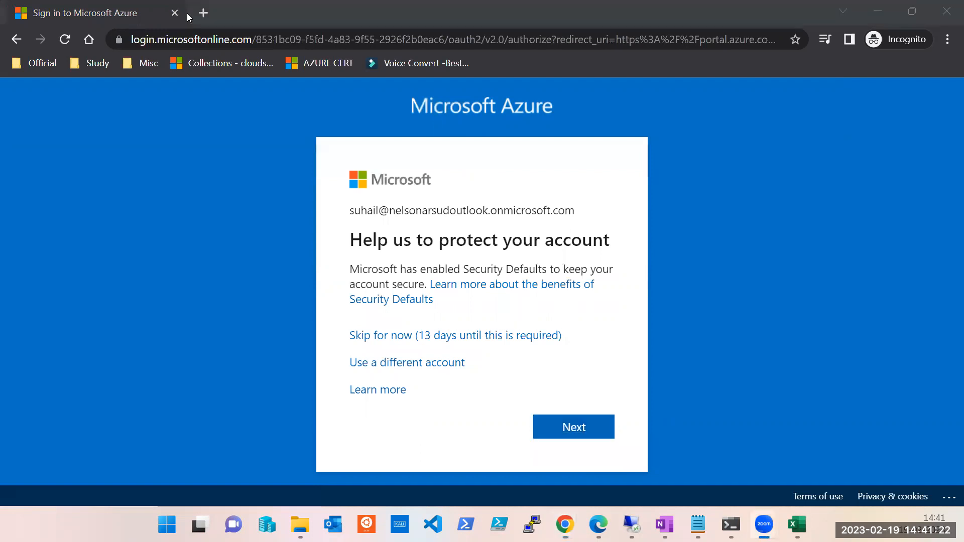
pyautogui.click(509, 337)
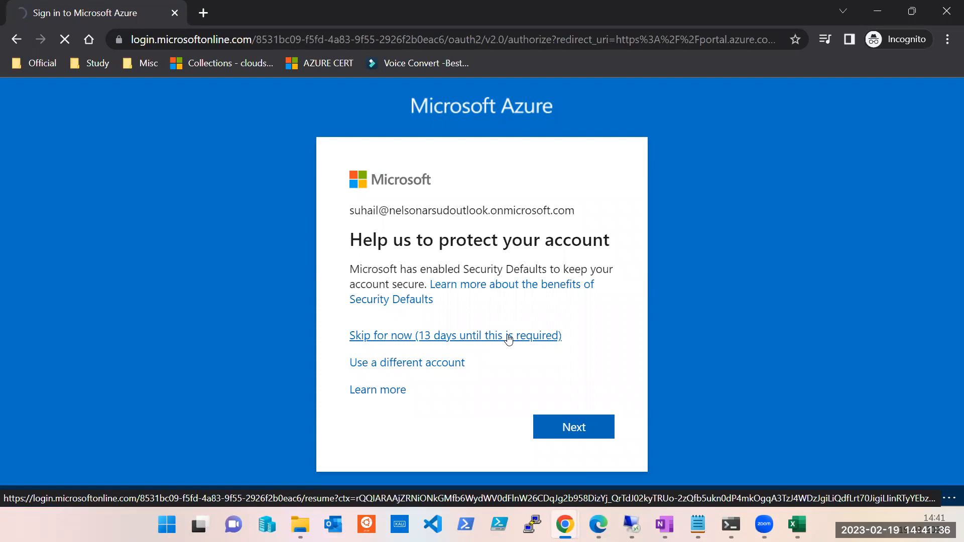
pyautogui.click(509, 336)
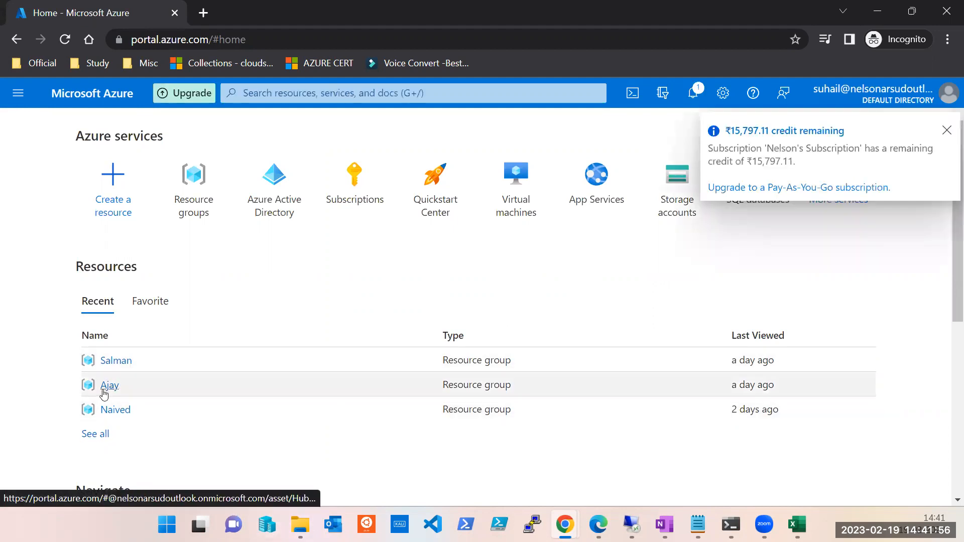
# Open the second recent resource group and show its activity log
pyautogui.moveTo(104, 393)
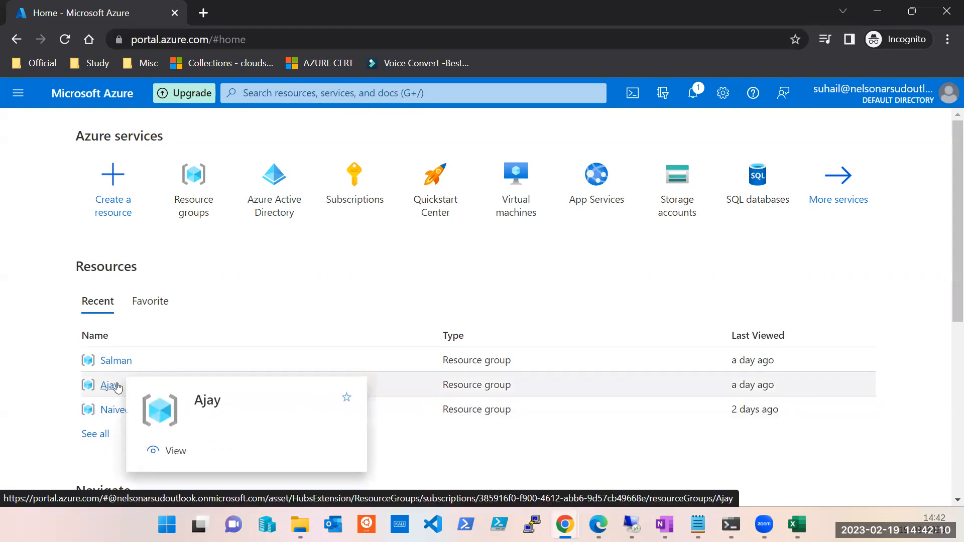
pyautogui.click(117, 386)
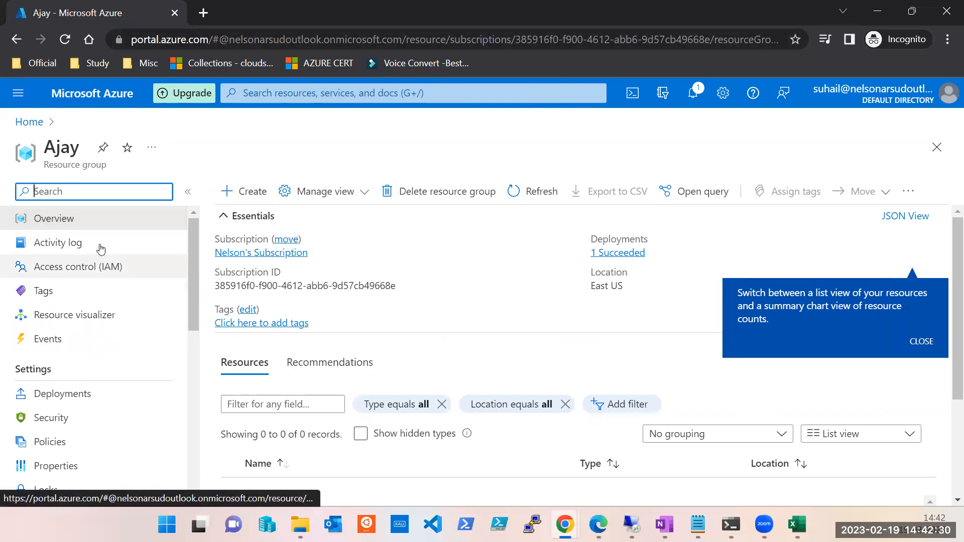
pyautogui.click(101, 249)
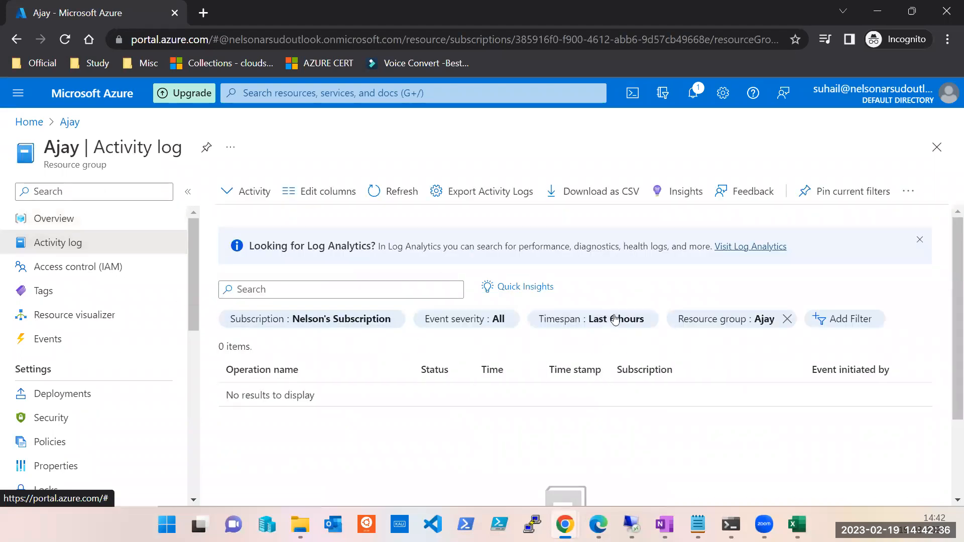
# Set the activity log's timespan to Last month and review the listed operations down to the oldest entry
pyautogui.click(613, 321)
pyautogui.scroll(-1, 582, 232)
pyautogui.click(582, 231)
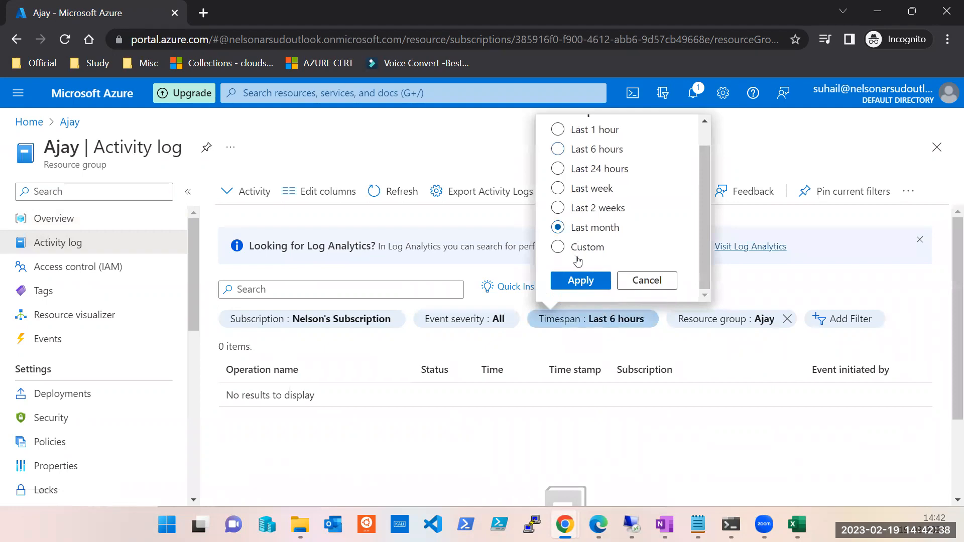
pyautogui.click(578, 281)
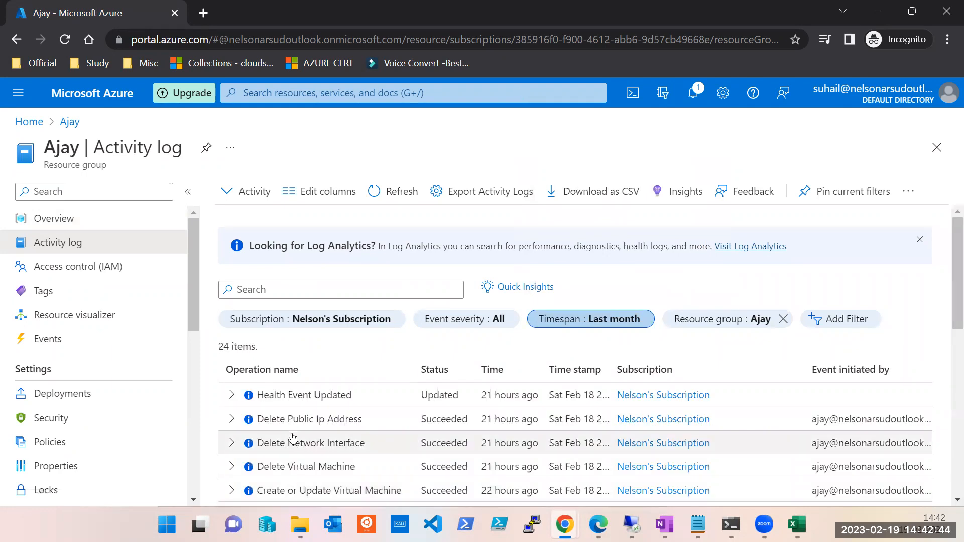
pyautogui.scroll(-2, 293, 438)
pyautogui.scroll(-1, 292, 362)
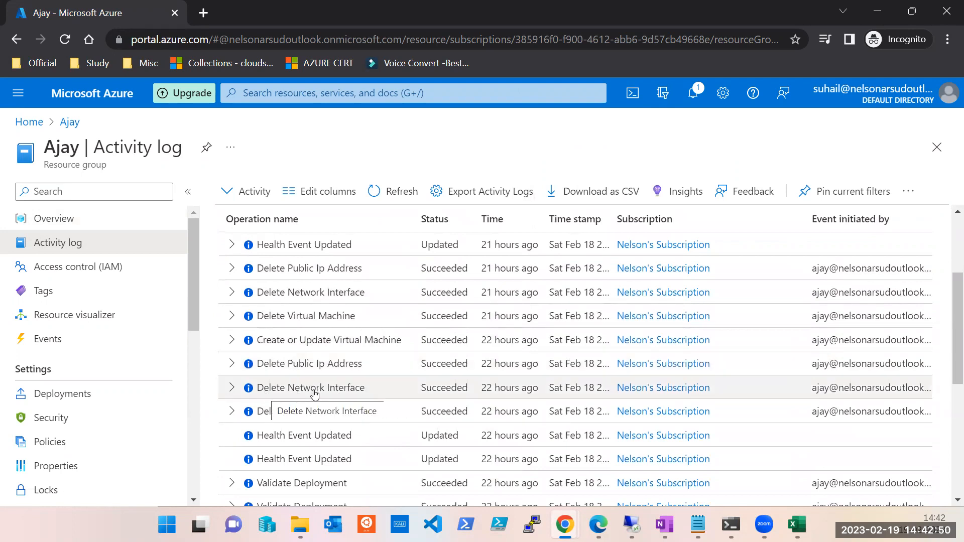
pyautogui.scroll(-5, 318, 396)
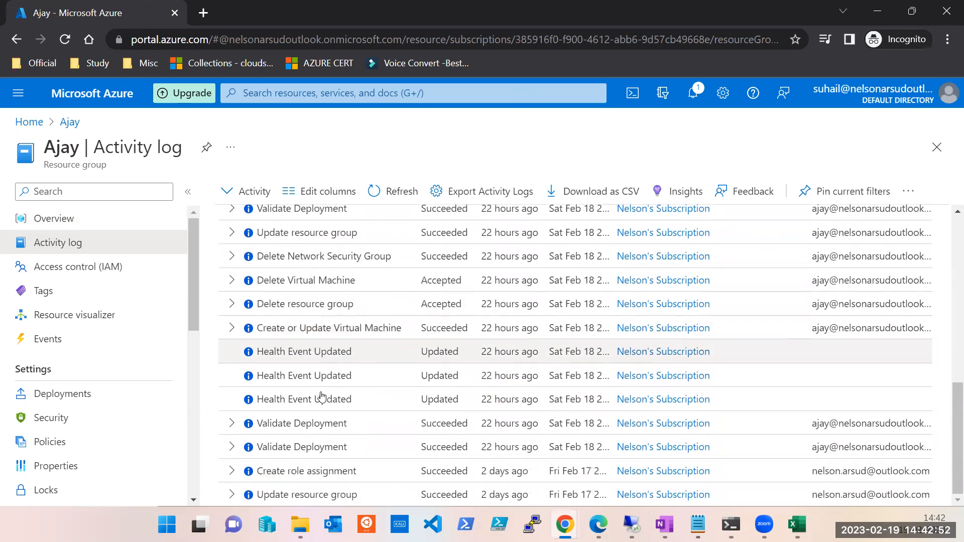
pyautogui.scroll(10, 361, 419)
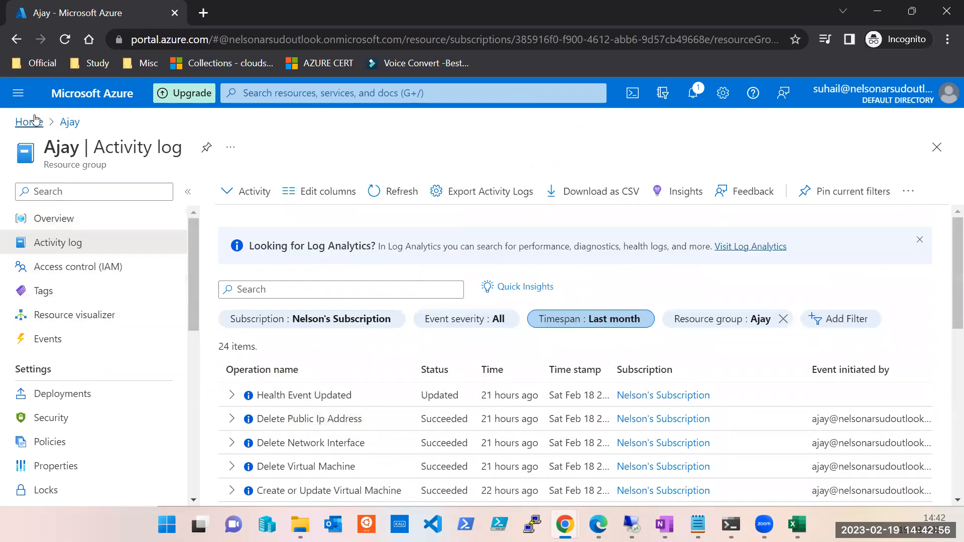
# Return to the resource group's overview, collapse its side navigation and check the resources list
pyautogui.click(70, 122)
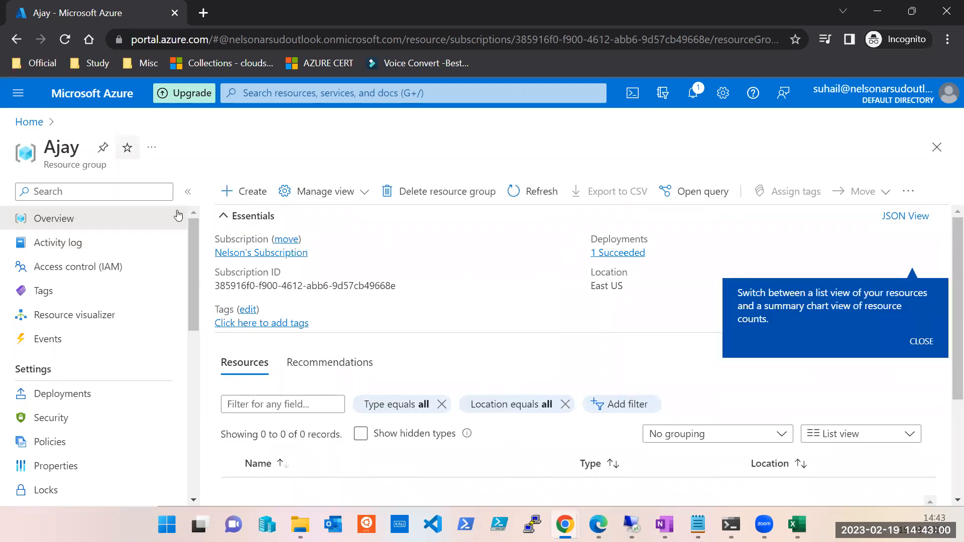
pyautogui.click(191, 192)
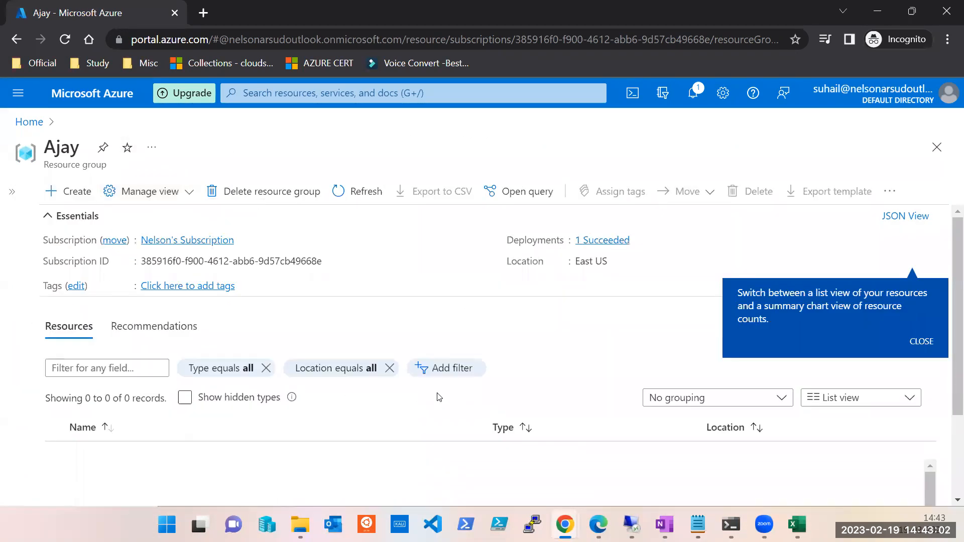
pyautogui.scroll(-3, 440, 397)
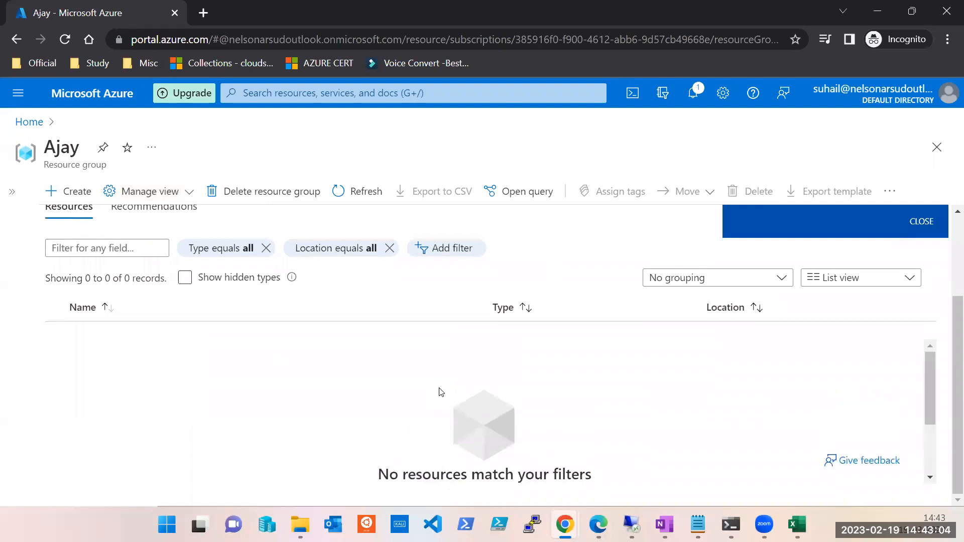
pyautogui.scroll(3, 497, 326)
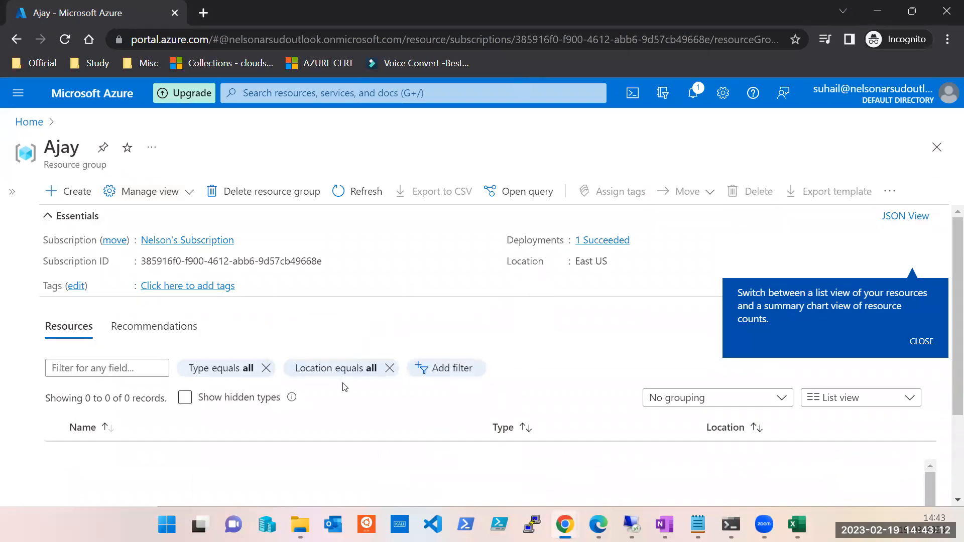
pyautogui.scroll(-2, 345, 387)
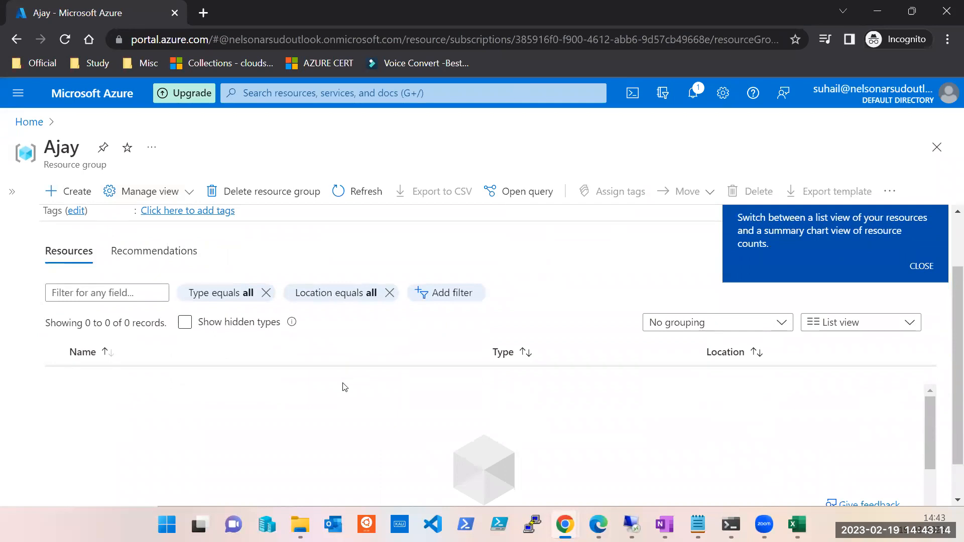
pyautogui.scroll(2, 344, 387)
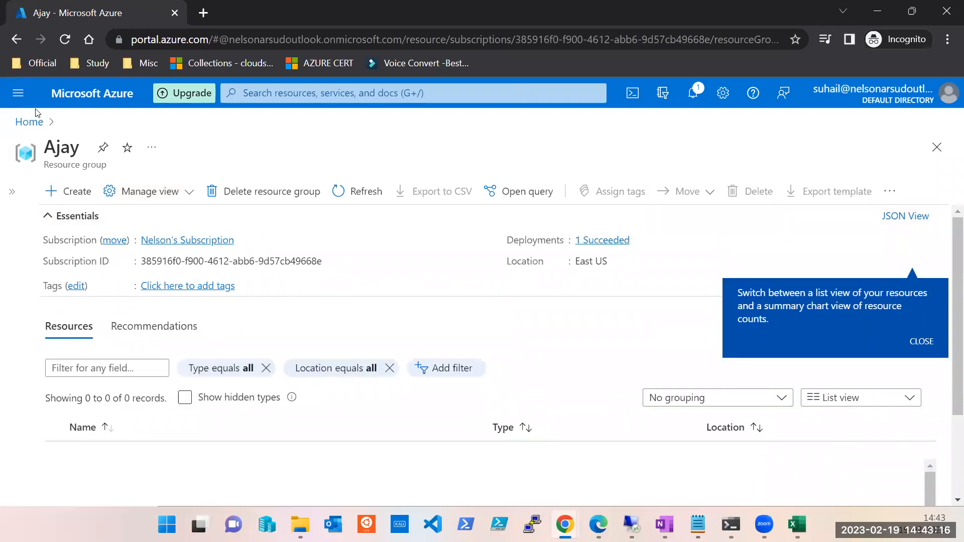
# Check the resources list of each of the other two recent resource groups, return to the portal home page and open the notifications
pyautogui.click(36, 127)
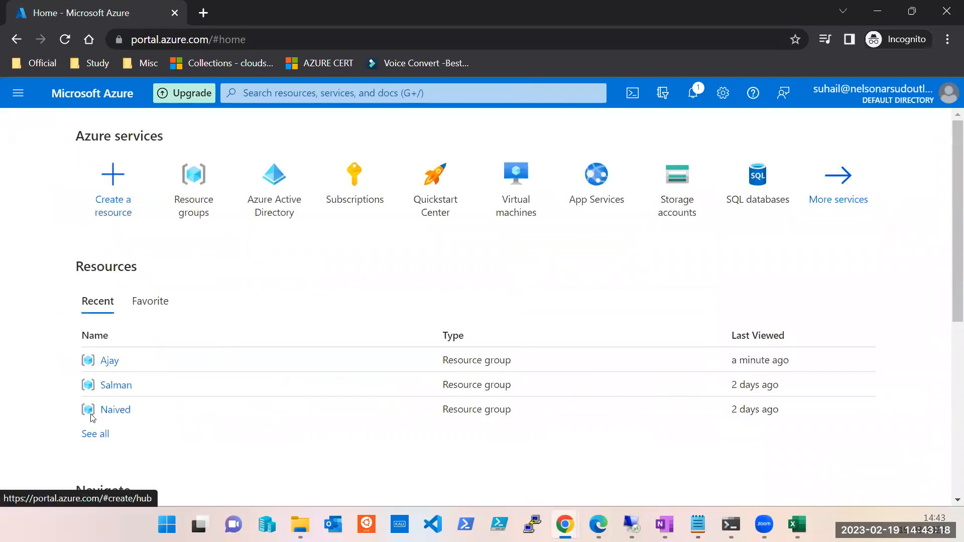
pyautogui.click(116, 388)
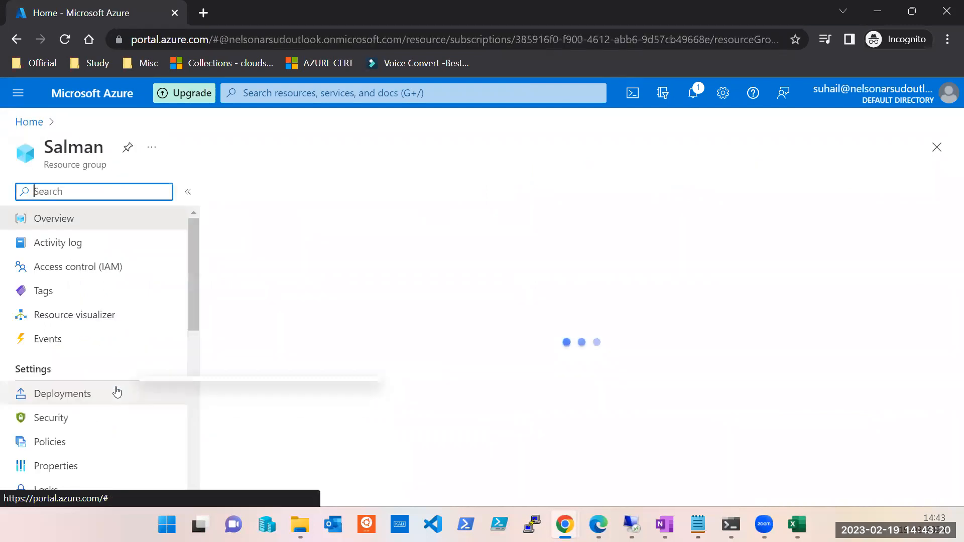
pyautogui.scroll(-3, 402, 365)
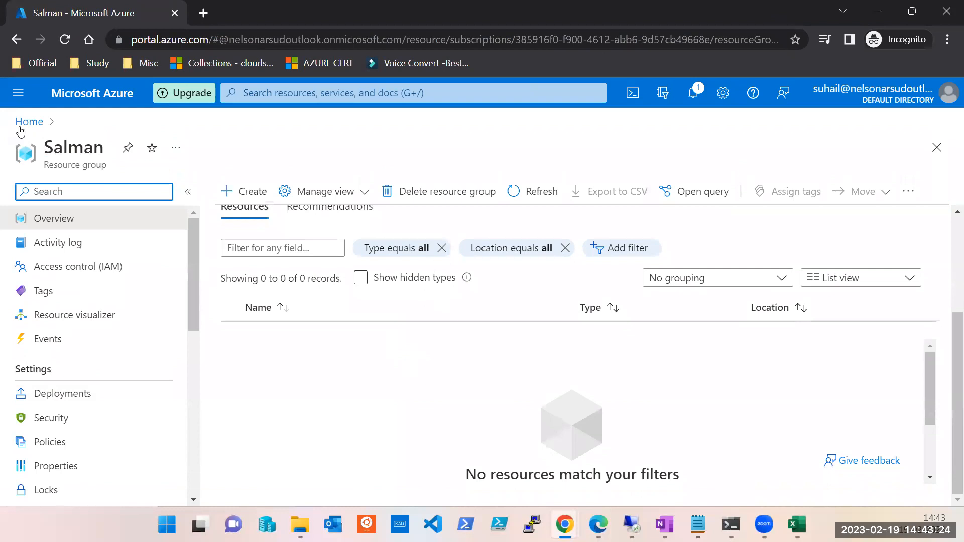
pyautogui.click(21, 126)
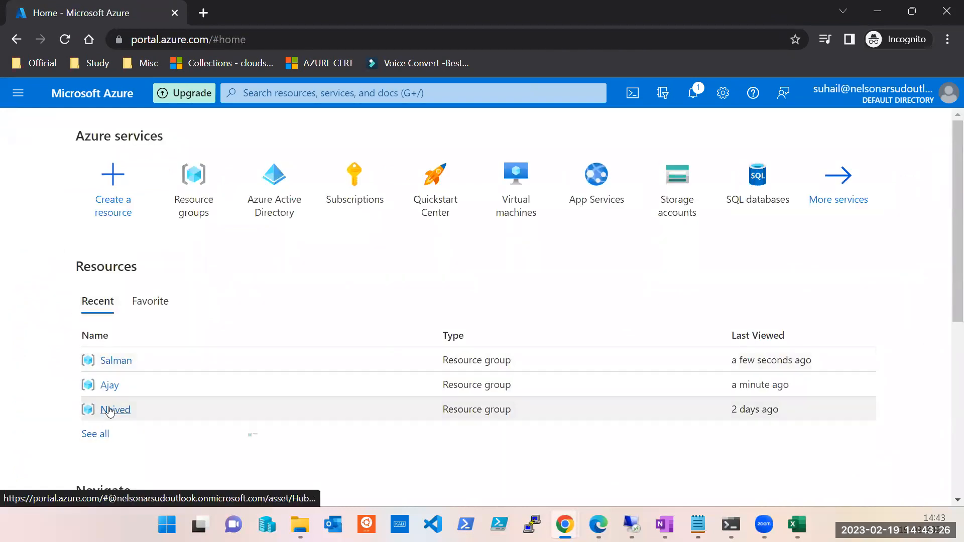
pyautogui.click(108, 411)
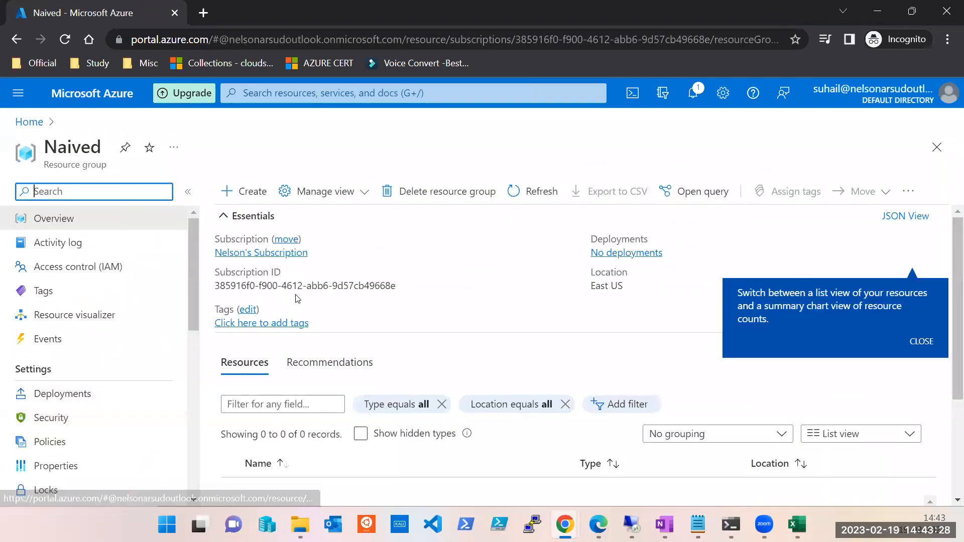
pyautogui.click(23, 123)
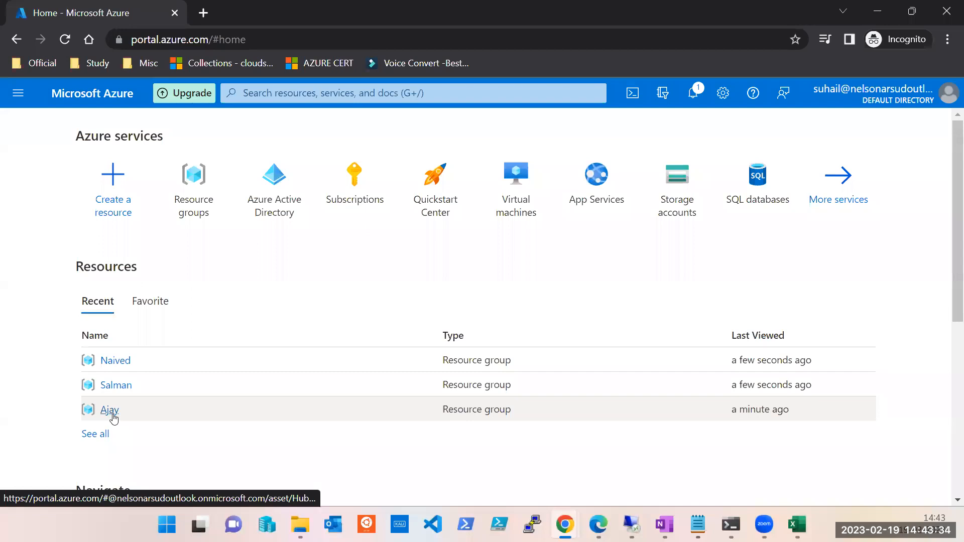
pyautogui.moveTo(113, 416)
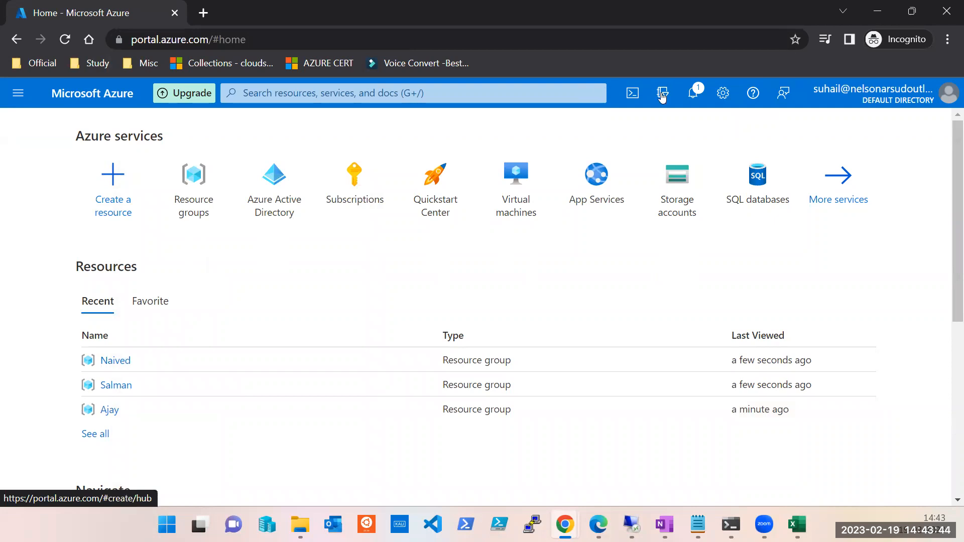
pyautogui.click(694, 95)
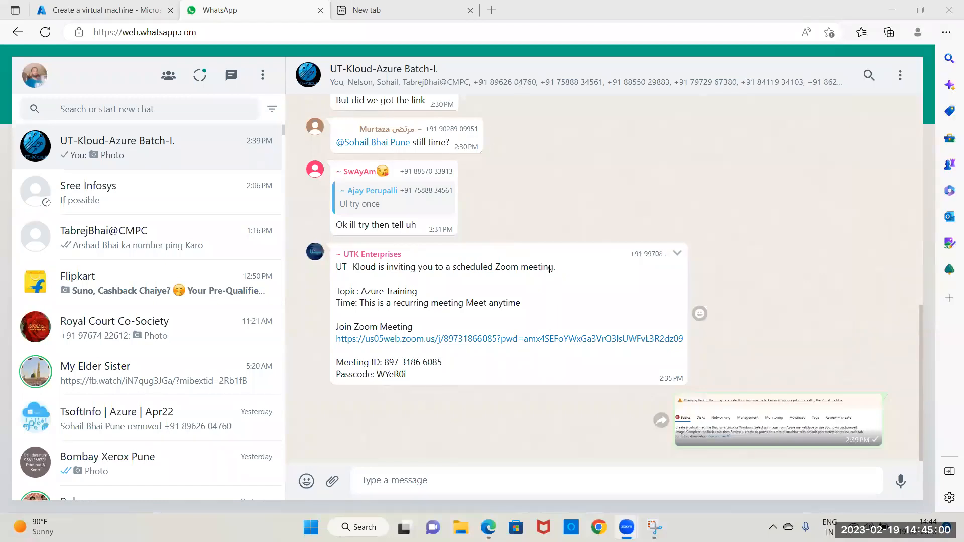
# Switch to the virtual machine creation form, check its disk settings and return to the basic settings
pyautogui.click(94, 11)
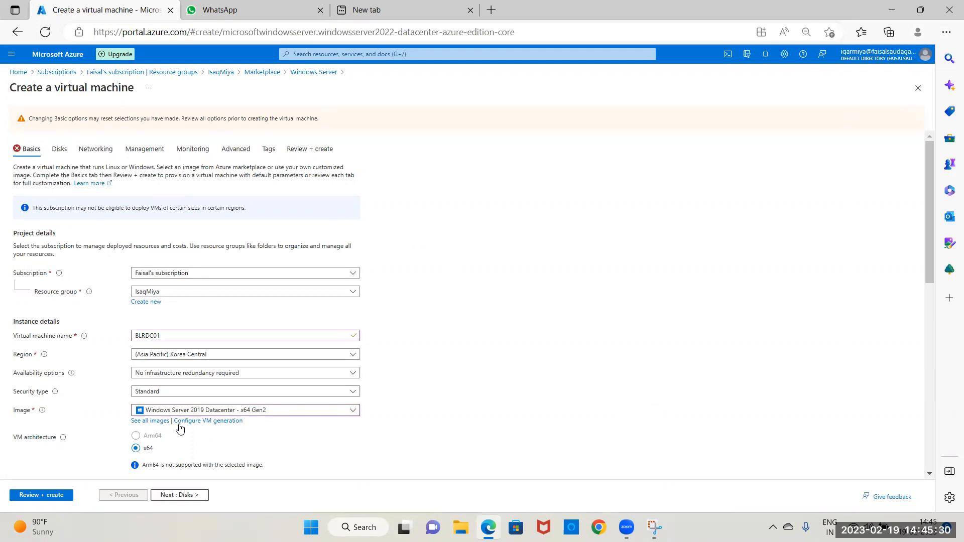
pyautogui.click(188, 494)
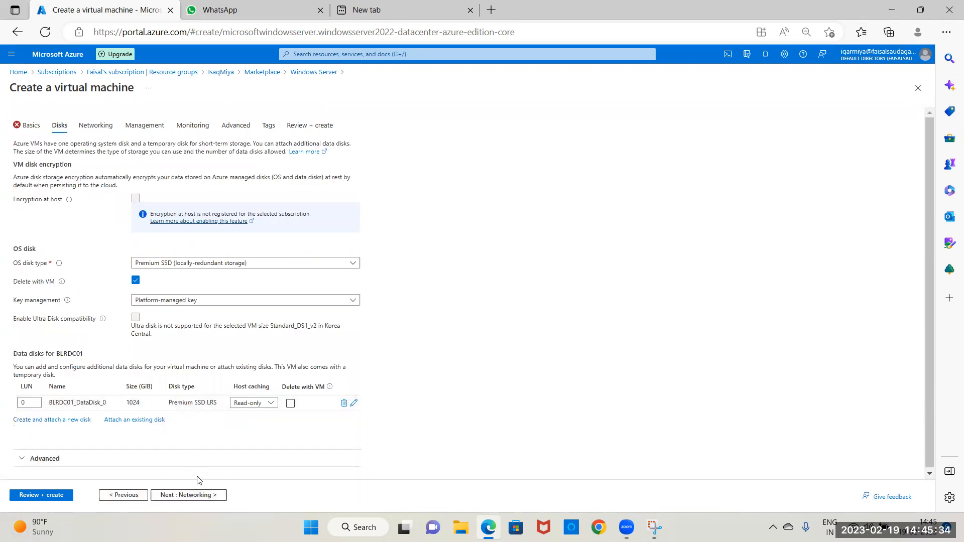
pyautogui.click(116, 497)
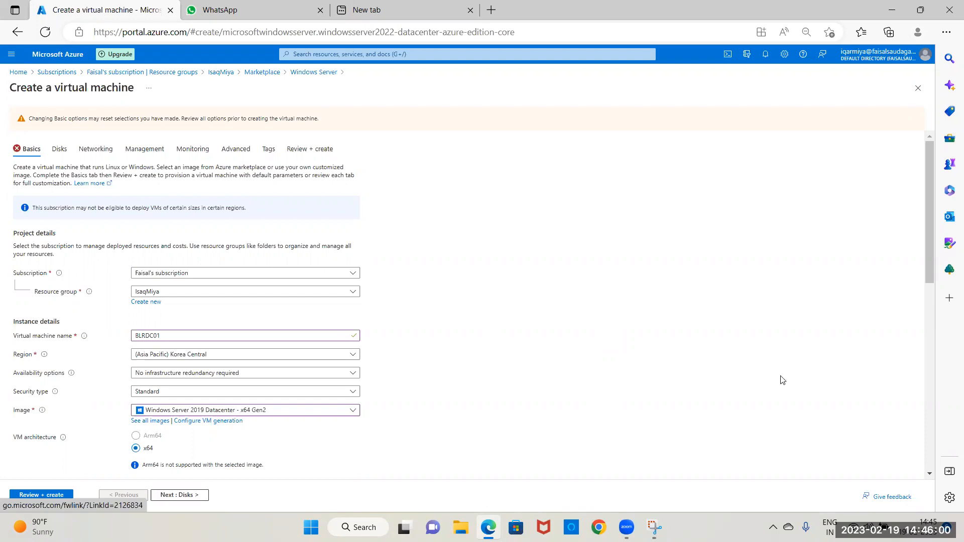
# Enter the username of the virtual machine's administrator account
pyautogui.moveTo(927, 220); pyautogui.dragTo(881, 358)
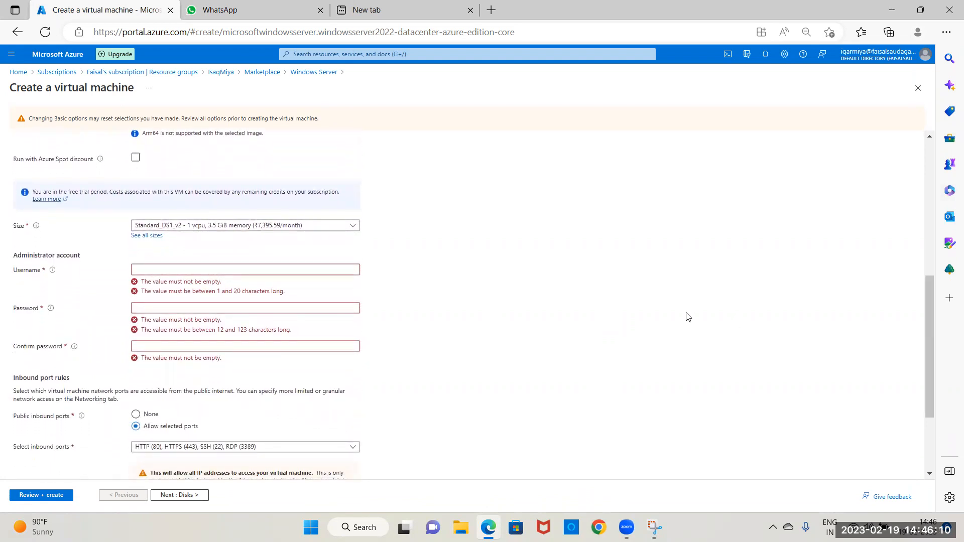
pyautogui.click(325, 272)
pyautogui.write('Hamdan')
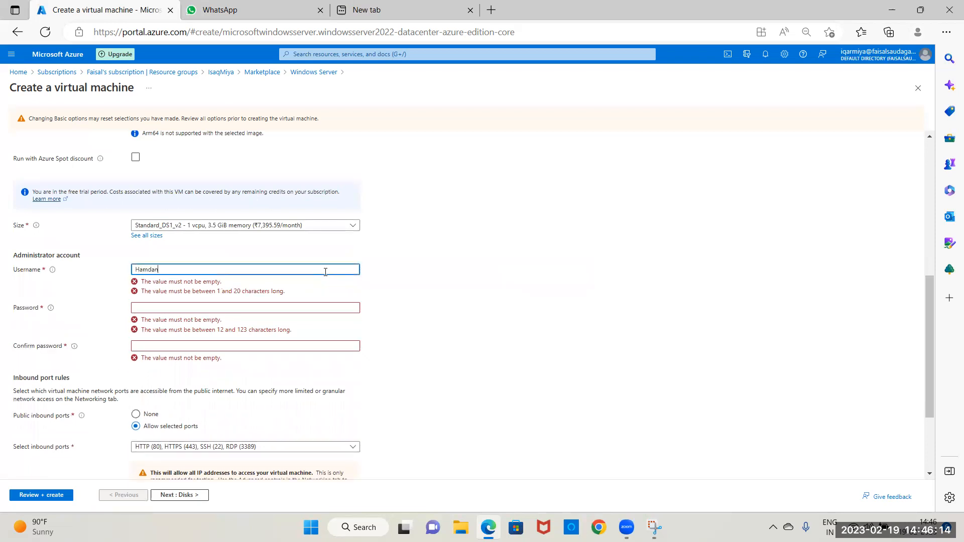
pyautogui.press('Tab')
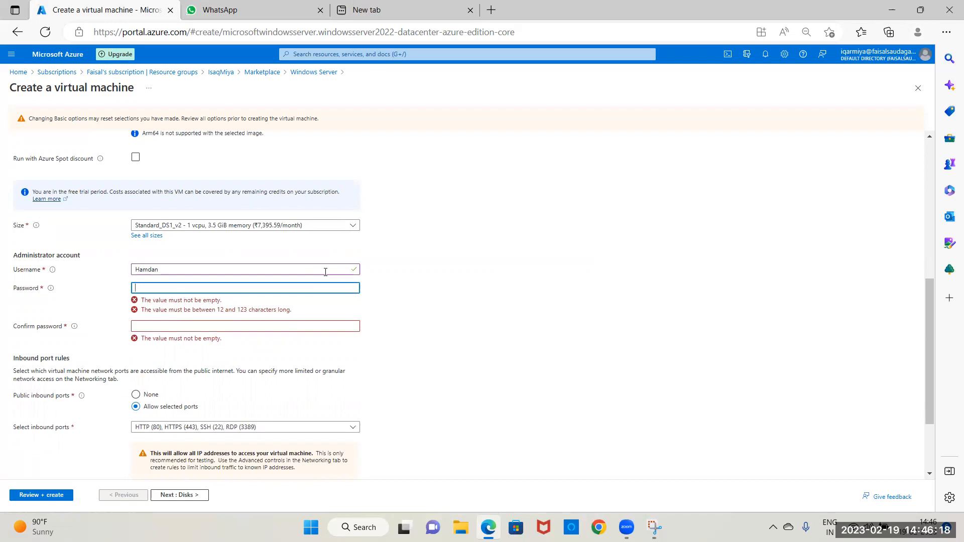
# Try to set the administrator account's password and fill in the password confirmation
pyautogui.write('*********')
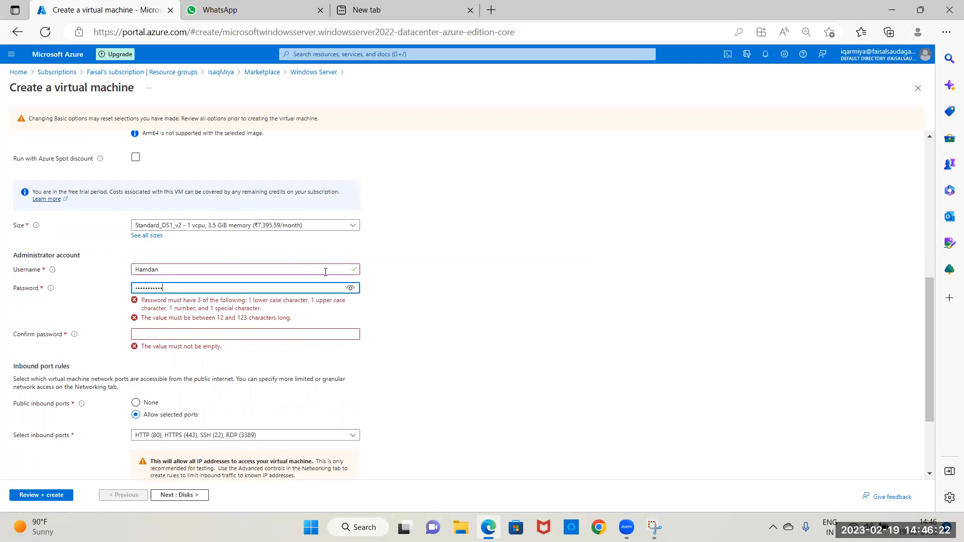
pyautogui.write('*')
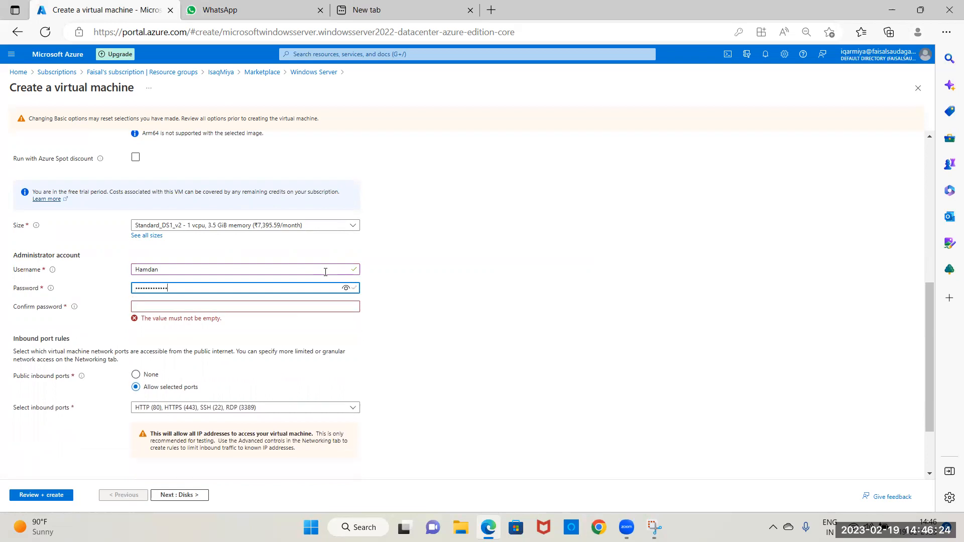
pyautogui.press('Tab')
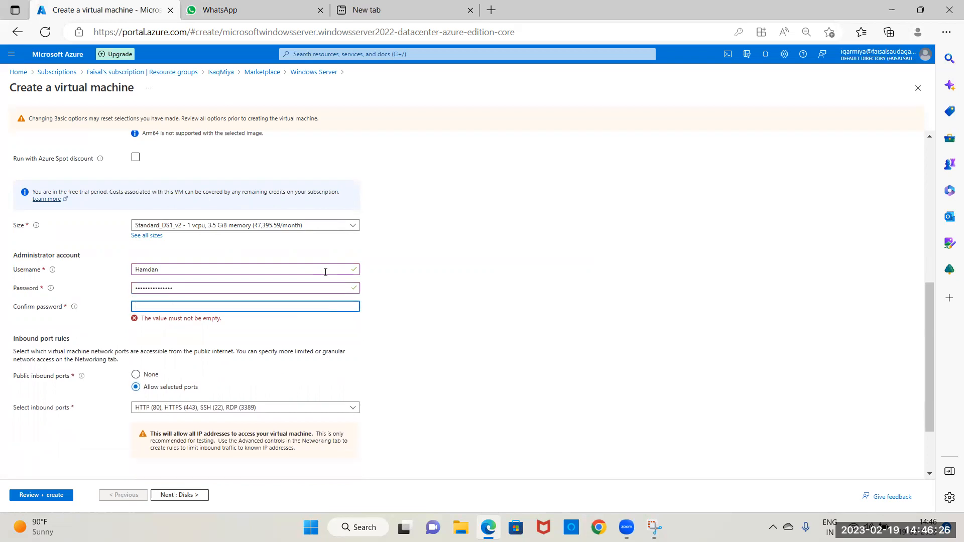
pyautogui.write('*******')
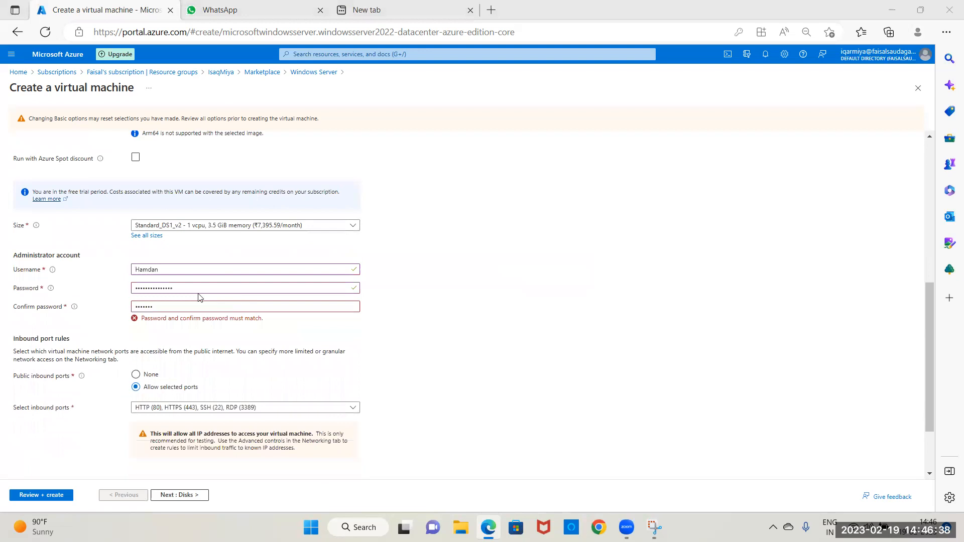
# Clear the administrator account's confirm password field and try to enter the matching password again
pyautogui.click(194, 308)
pyautogui.press('BackSpace')
pyautogui.press('BackSpace')
pyautogui.press('BackSpace')
pyautogui.press('BackSpace')
pyautogui.press('BackSpace')
pyautogui.press('BackSpace')
pyautogui.press('BackSpace')
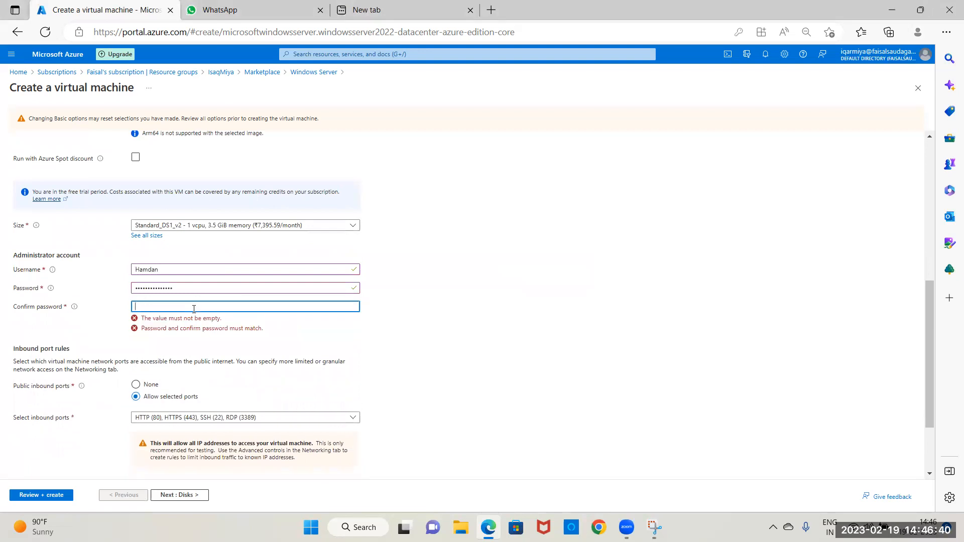
pyautogui.write('••••••••')
pyautogui.press('BackSpace')
pyautogui.press('BackSpace')
pyautogui.press('BackSpace')
pyautogui.press('BackSpace')
pyautogui.press('BackSpace')
pyautogui.press('BackSpace')
pyautogui.press('BackSpace')
pyautogui.press('BackSpace')
pyautogui.write('••••••••••••')
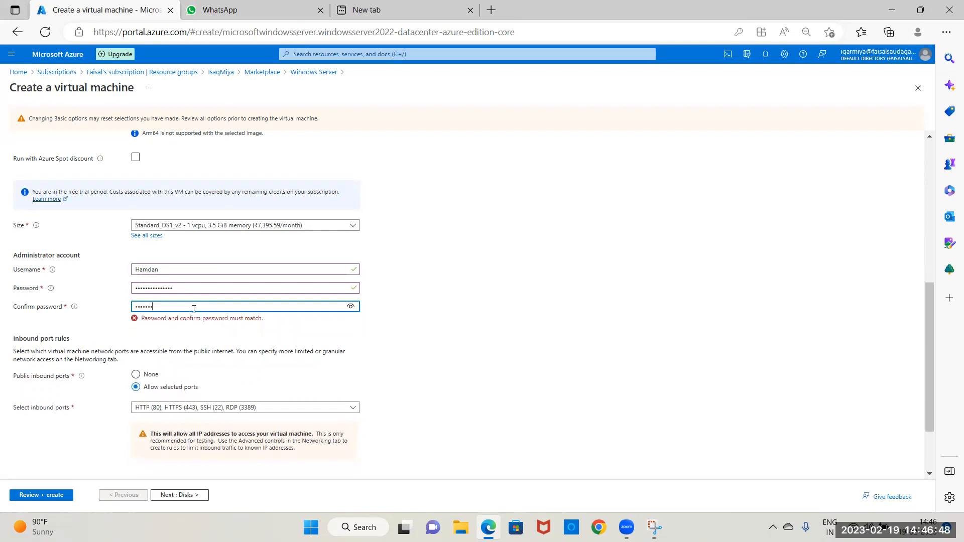
pyautogui.write('•••')
pyautogui.click(504, 362)
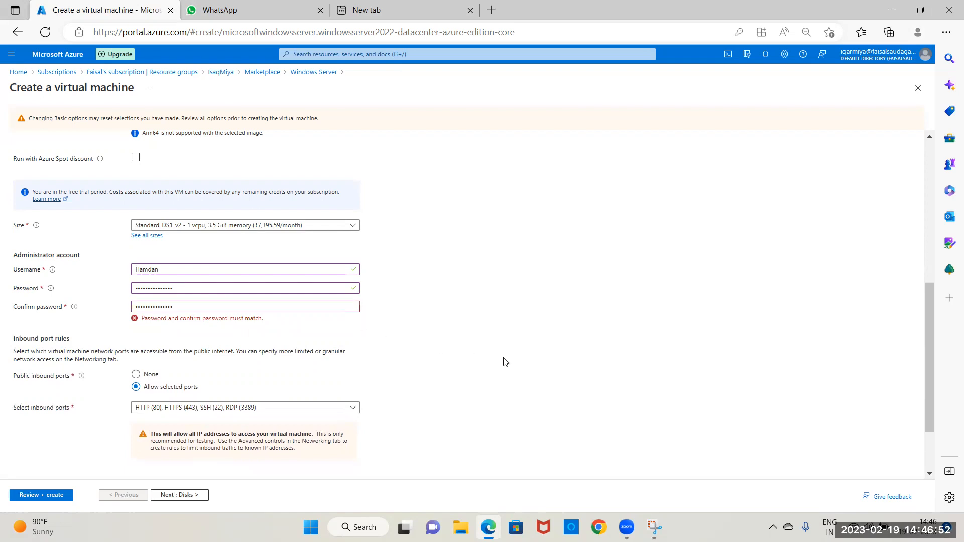
# Replace the administrator account's password and enter the same password in the confirmation field
pyautogui.click(177, 290)
pyautogui.press('BackSpace')
pyautogui.press('BackSpace')
pyautogui.press('BackSpace')
pyautogui.press('BackSpace')
pyautogui.press('BackSpace')
pyautogui.press('BackSpace')
pyautogui.press('BackSpace')
pyautogui.press('BackSpace')
pyautogui.press('BackSpace')
pyautogui.press('BackSpace')
pyautogui.press('BackSpace')
pyautogui.press('BackSpace')
pyautogui.press('BackSpace')
pyautogui.press('BackSpace')
pyautogui.press('BackSpace')
pyautogui.write('••')
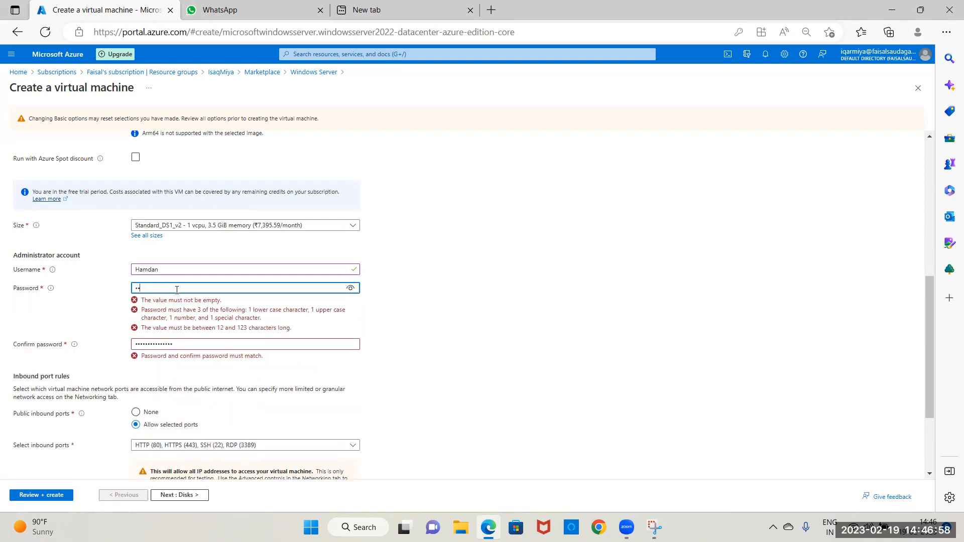
pyautogui.write('•••••••••')
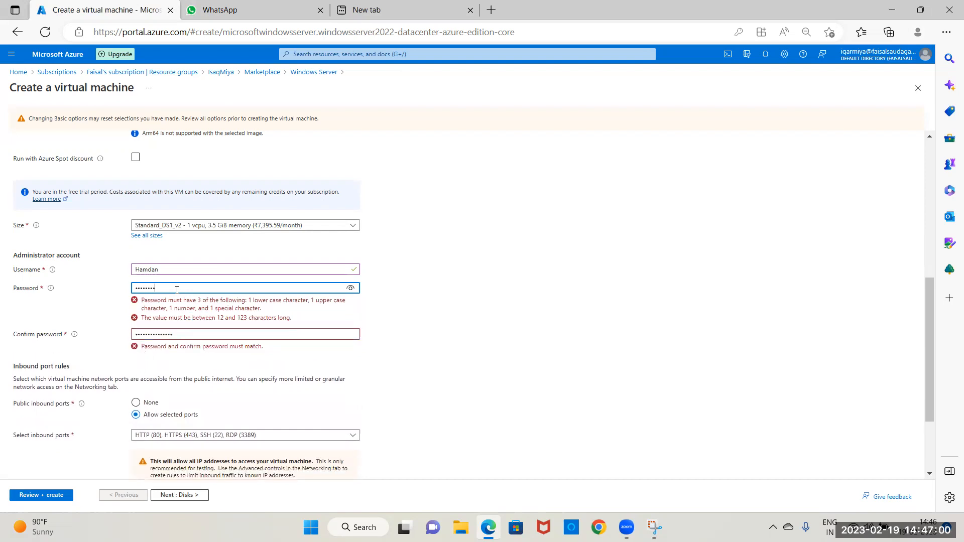
pyautogui.write('••')
pyautogui.press('Tab')
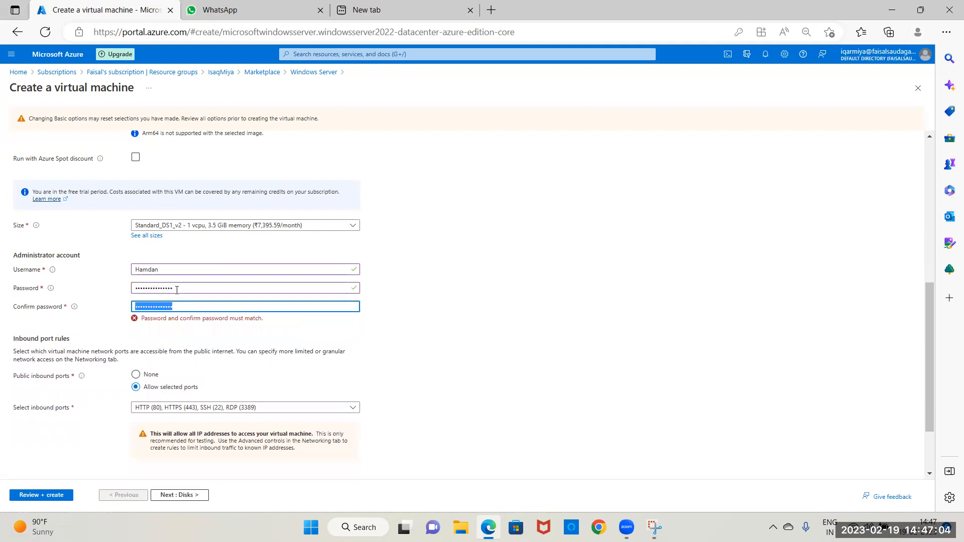
pyautogui.write('•••••••••••••••')
pyautogui.click(294, 370)
# Check the list of allowed inbound ports and the licensing section of the basic settings
pyautogui.click(156, 399)
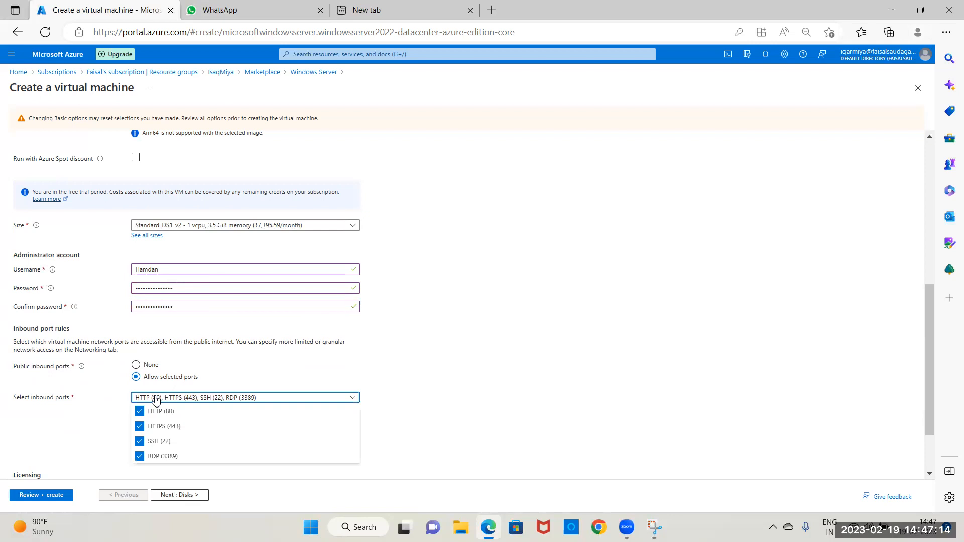
pyautogui.click(557, 375)
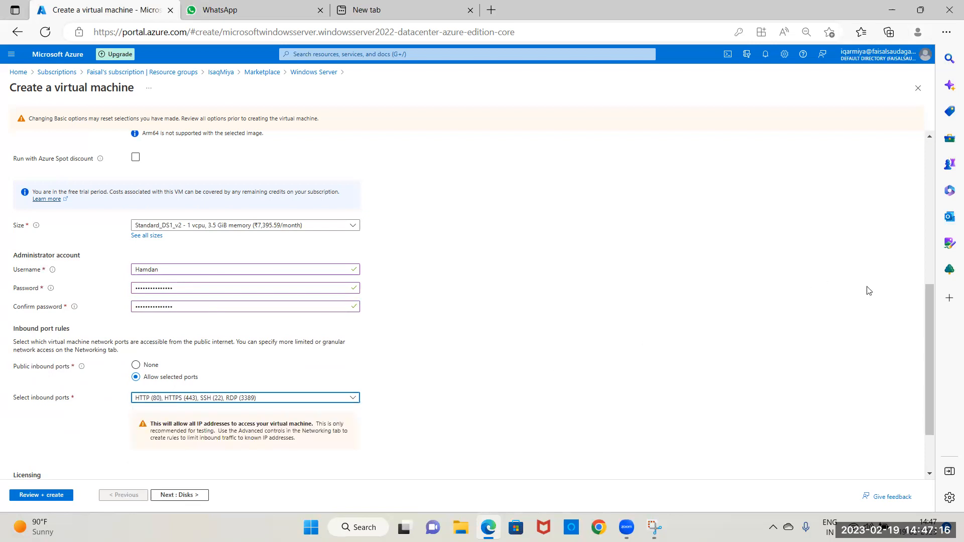
pyautogui.moveTo(931, 312); pyautogui.dragTo(934, 360)
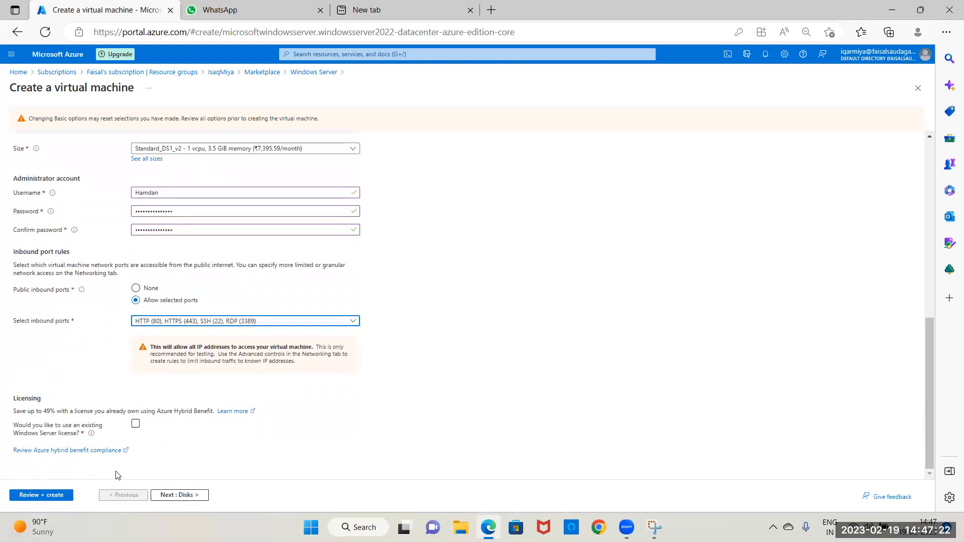
# Proceed to the disk settings and refuse to ever save the administrator password in the browser
pyautogui.click(184, 496)
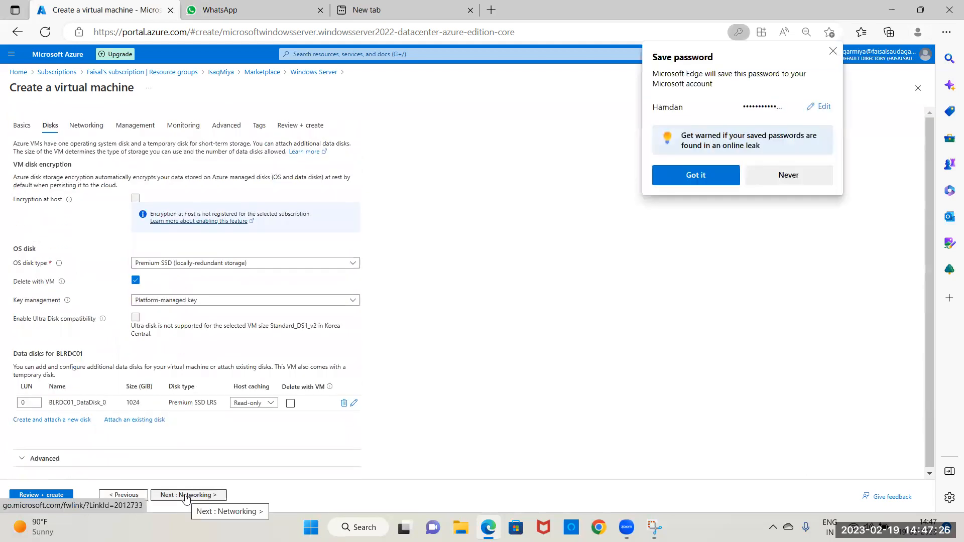
pyautogui.click(796, 175)
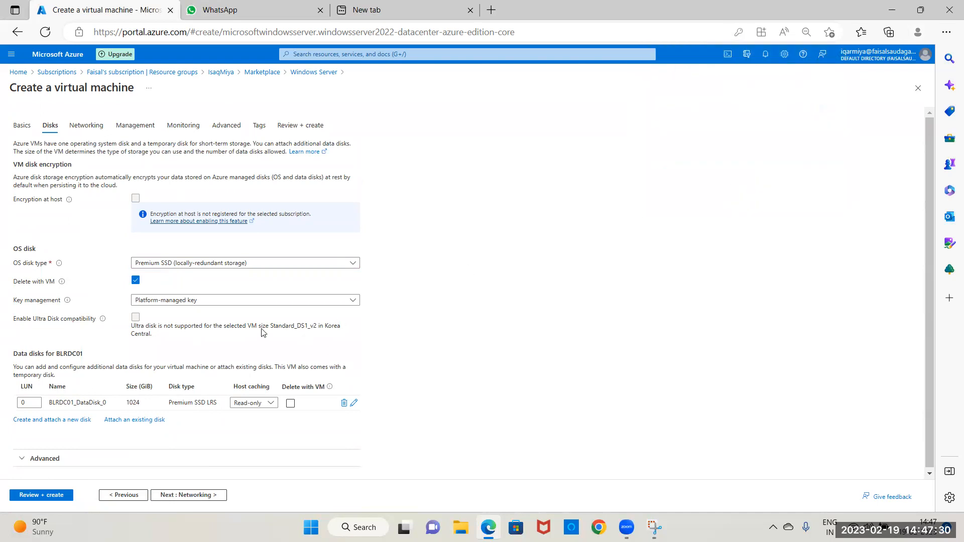
# Return to the basic settings, opt to use an existing Windows Server license and confirm having an eligible license
pyautogui.click(125, 496)
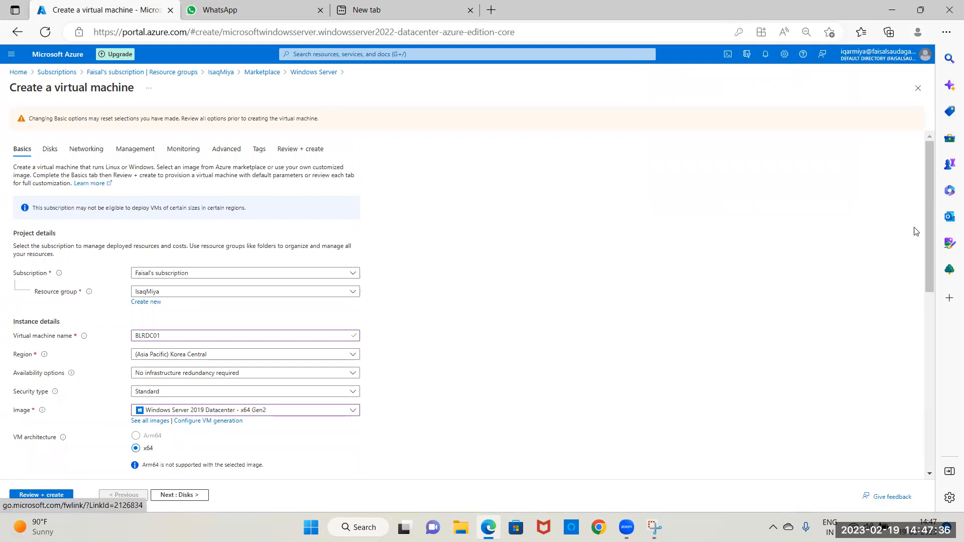
pyautogui.moveTo(929, 232); pyautogui.dragTo(951, 415)
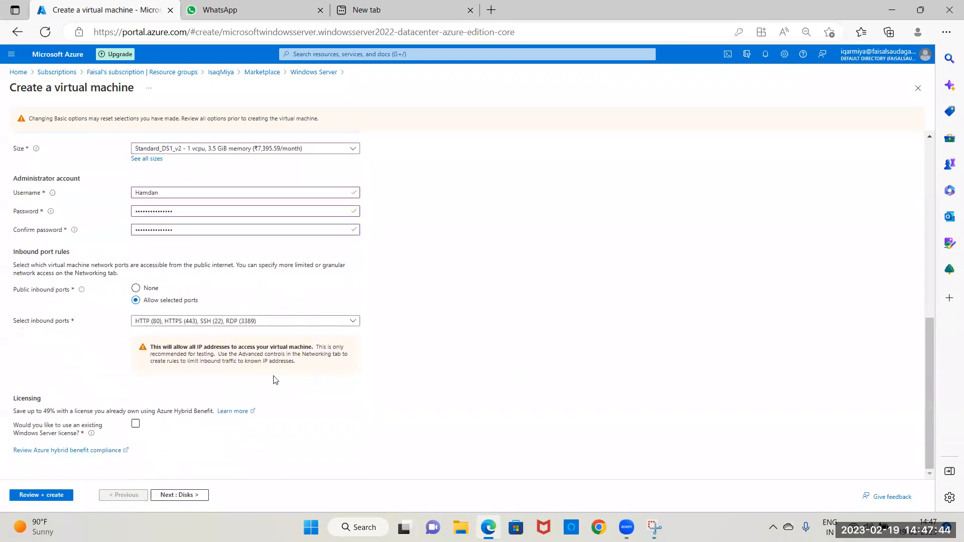
pyautogui.click(136, 424)
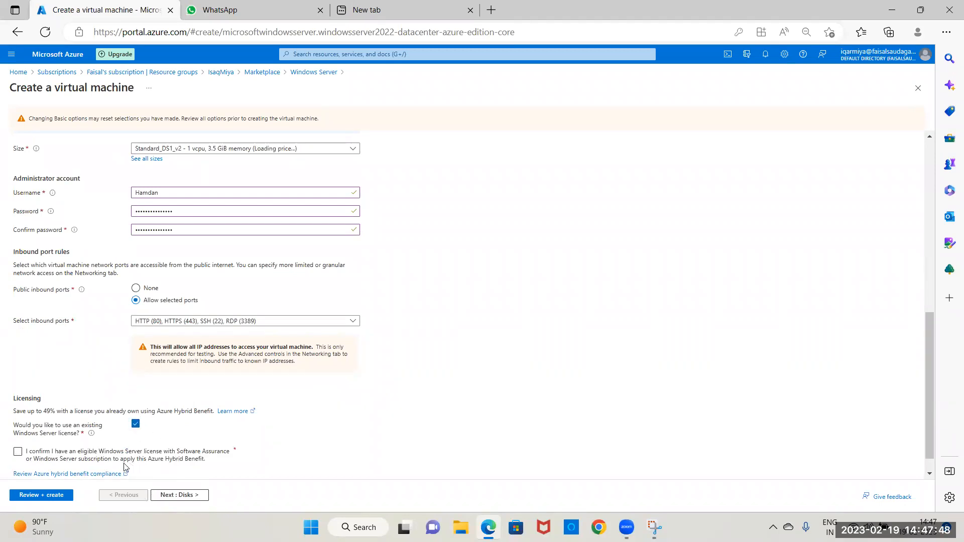
pyautogui.click(17, 452)
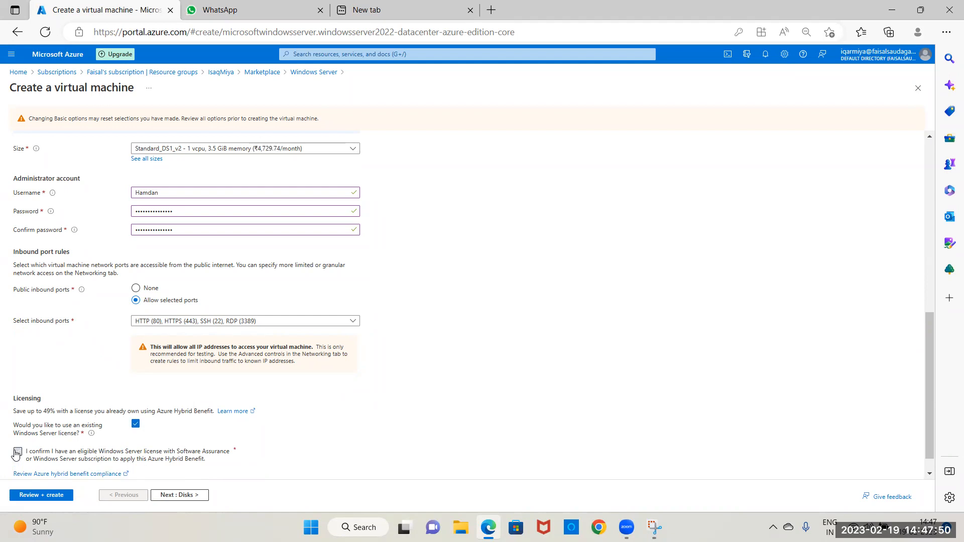
# Proceed to the disk settings and attach a second new empty 1024 GiB Premium SSD data disk with the default options
pyautogui.click(195, 492)
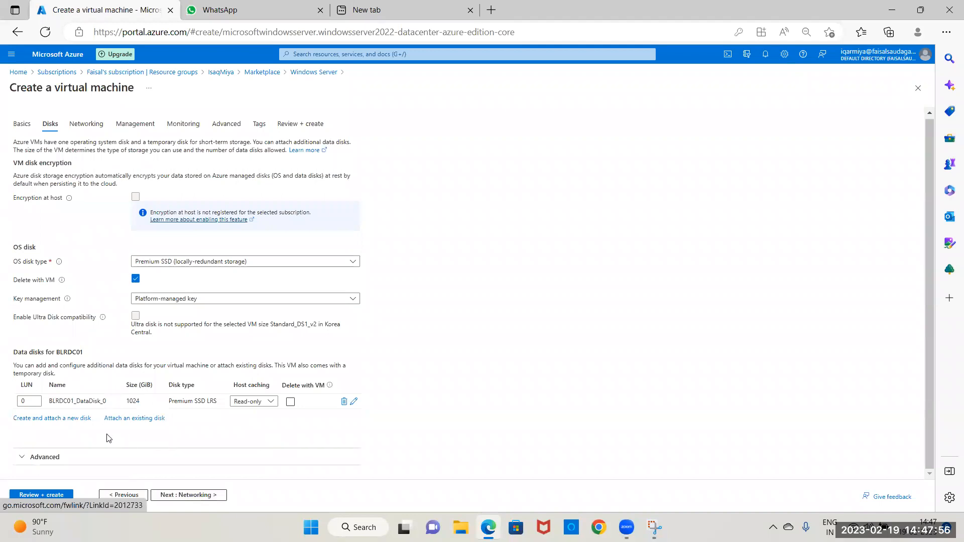
pyautogui.click(49, 422)
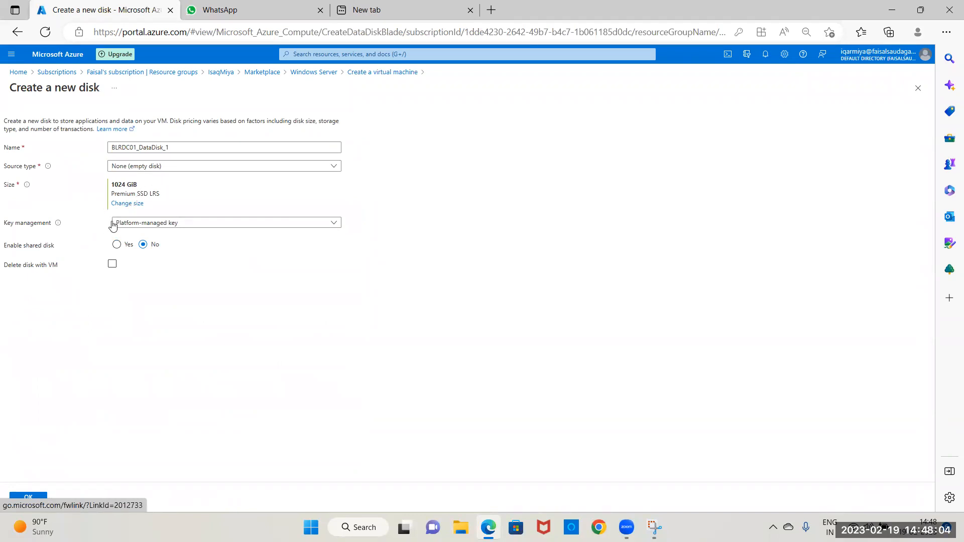
pyautogui.click(28, 498)
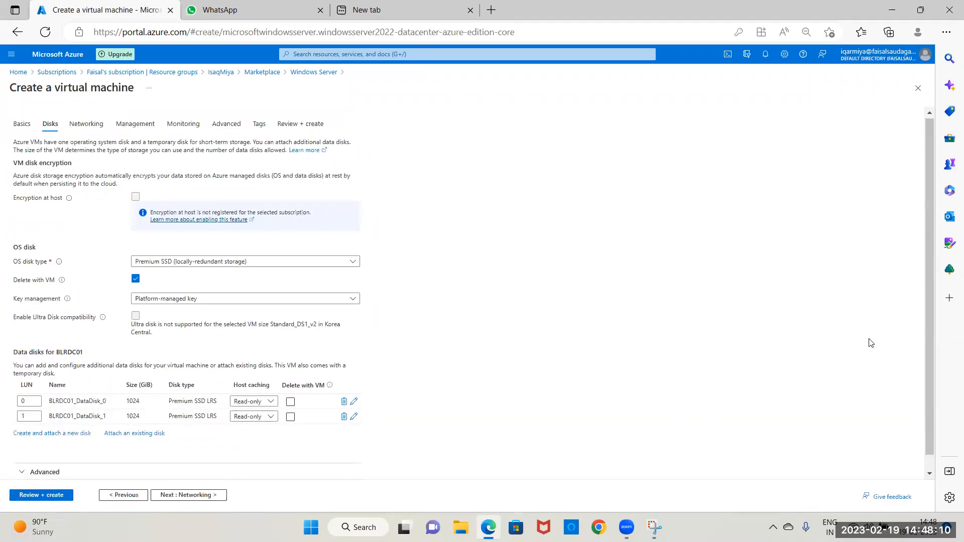
pyautogui.moveTo(928, 372); pyautogui.dragTo(943, 431)
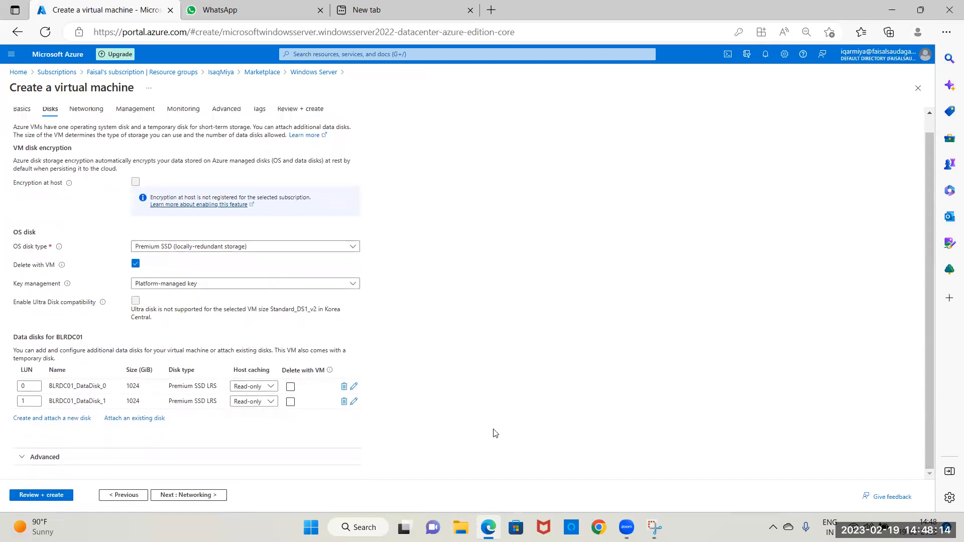
# Proceed to the networking settings and check the list of allowed inbound ports and the load balancing options
pyautogui.click(200, 494)
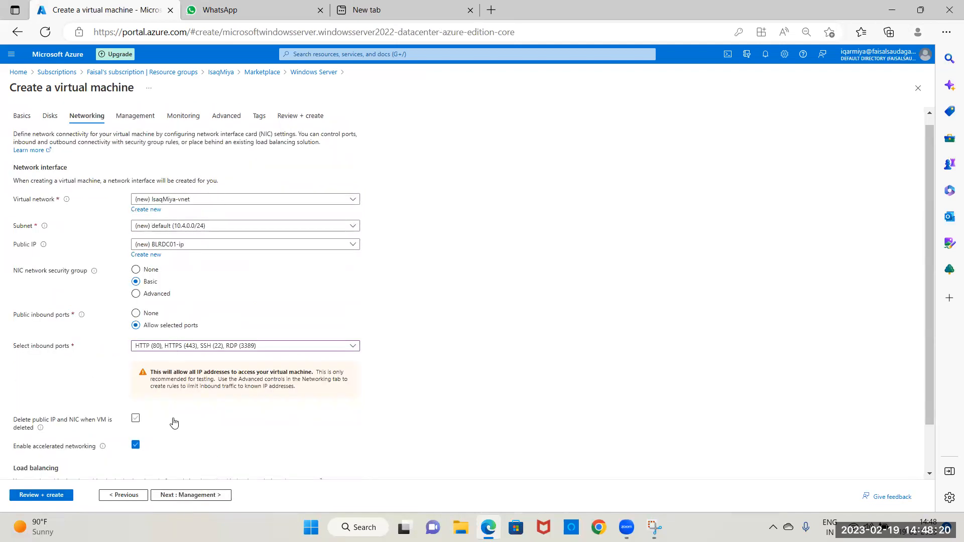
pyautogui.click(238, 346)
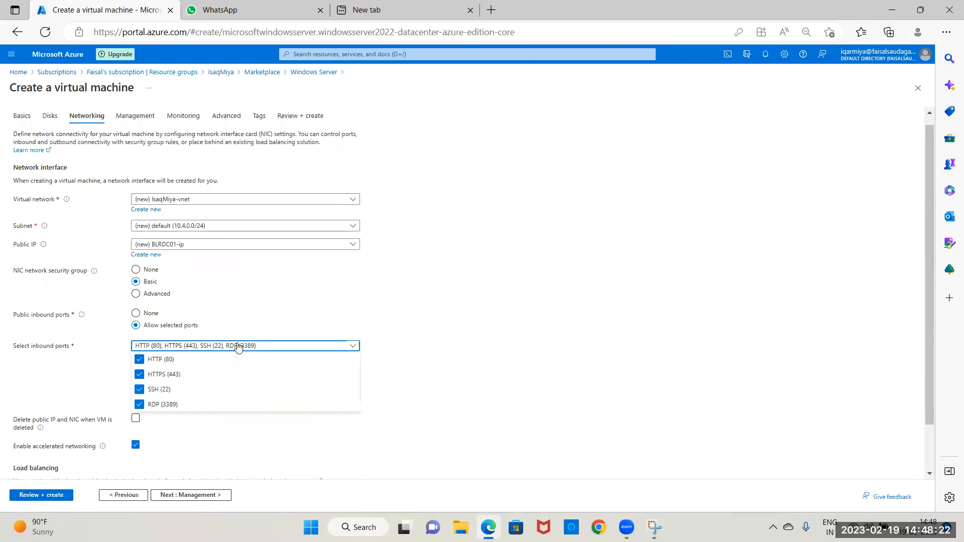
pyautogui.click(557, 378)
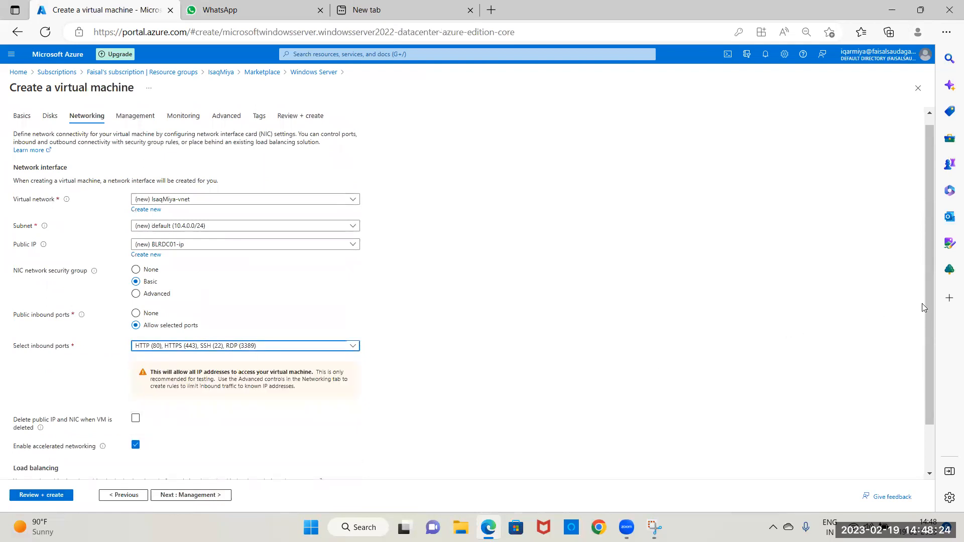
pyautogui.moveTo(928, 301); pyautogui.dragTo(950, 399)
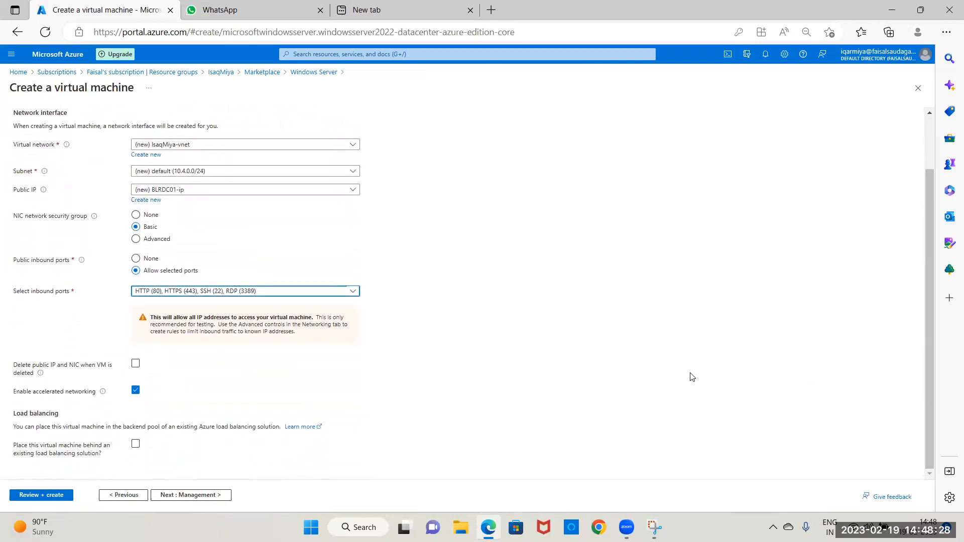
# Keep the default management, monitoring, advanced and tag settings, review the configuration summary and create the virtual machine
pyautogui.click(189, 496)
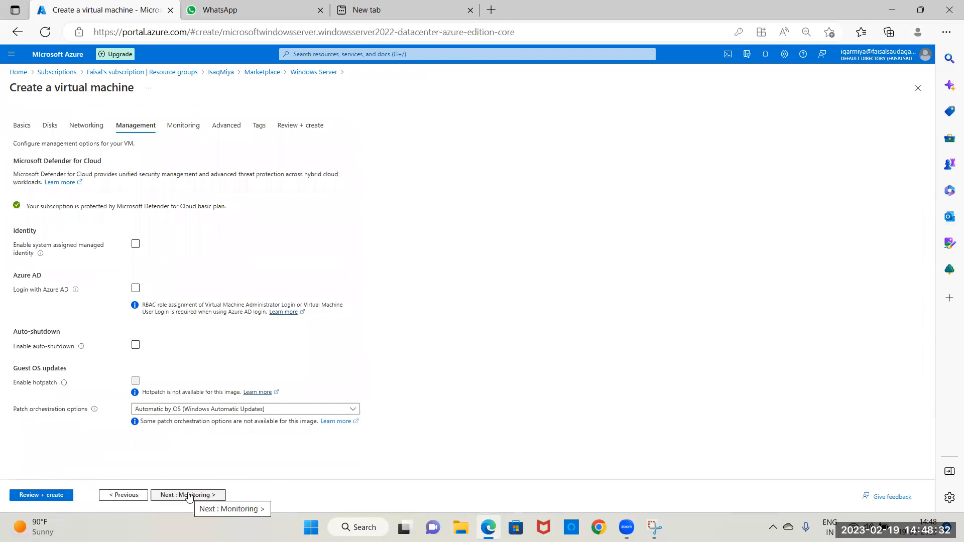
pyautogui.click(189, 496)
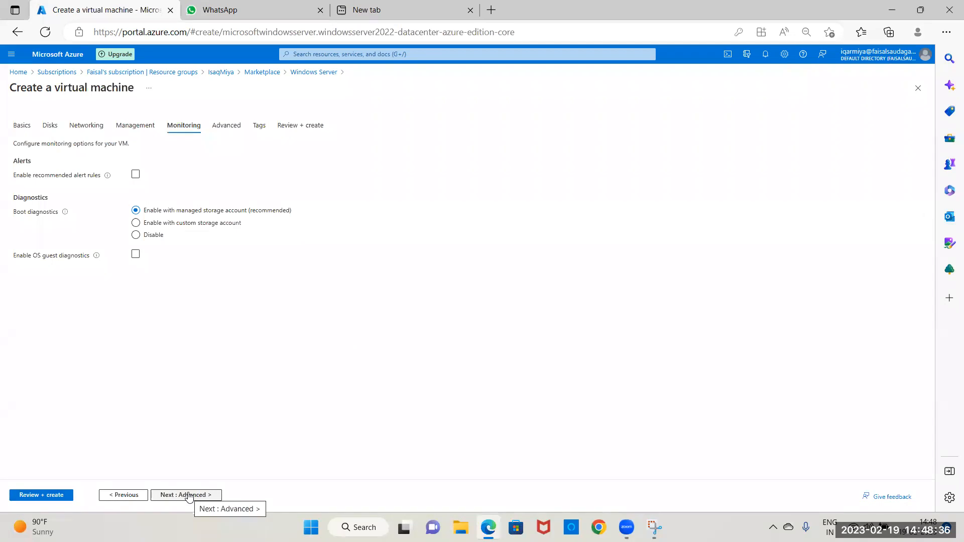
pyautogui.click(189, 496)
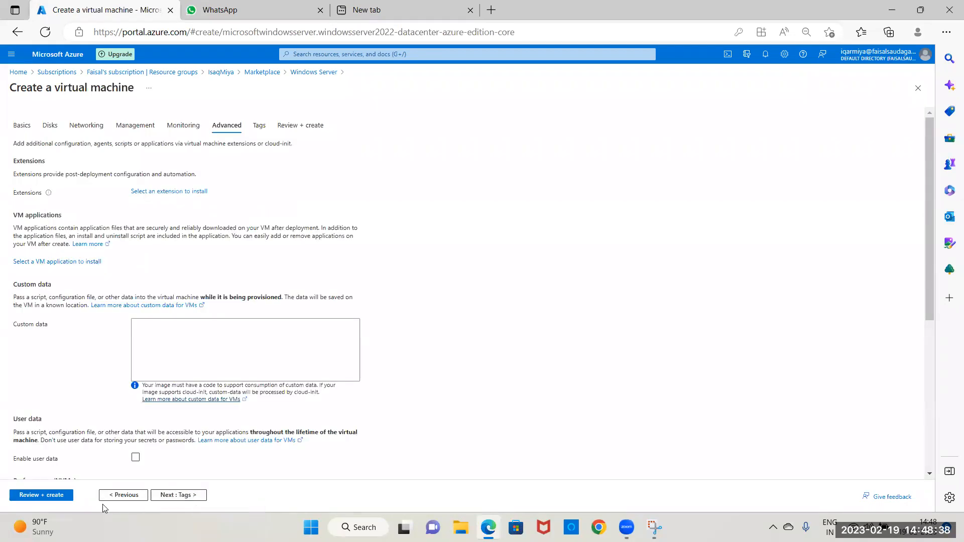
pyautogui.click(171, 497)
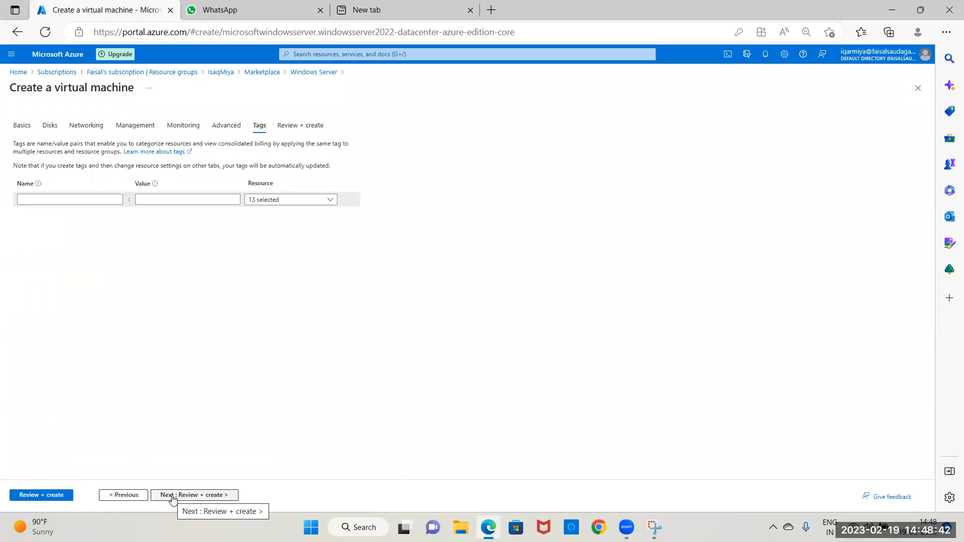
pyautogui.click(172, 496)
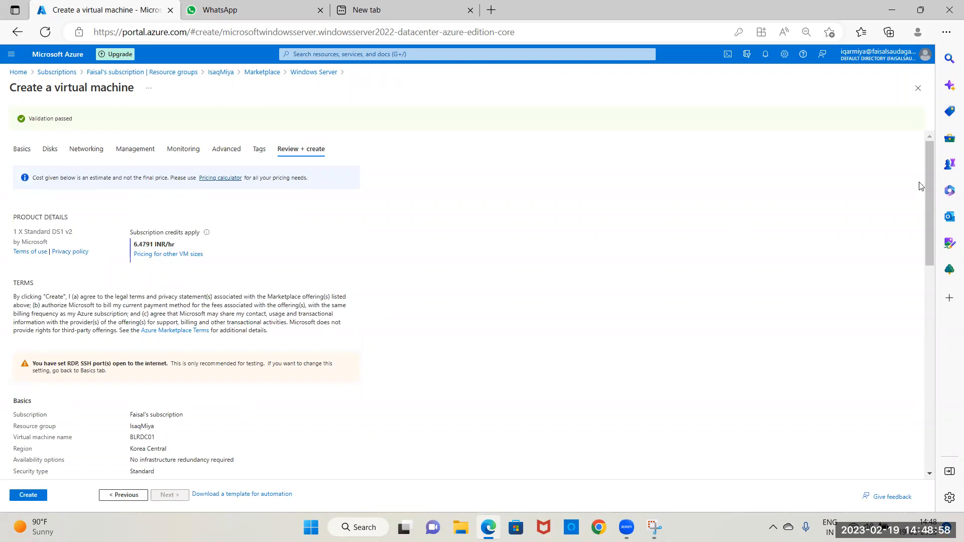
pyautogui.moveTo(932, 183); pyautogui.dragTo(933, 278)
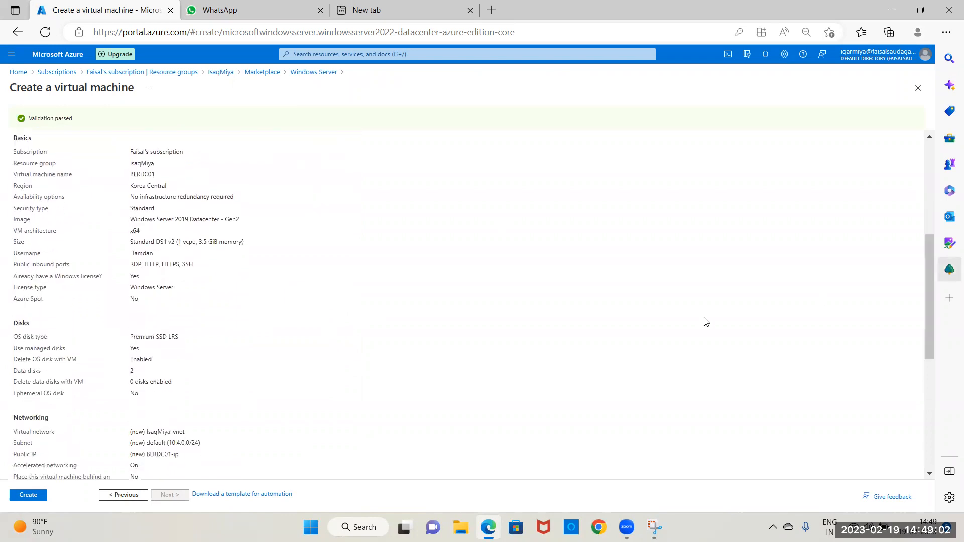
pyautogui.click(29, 496)
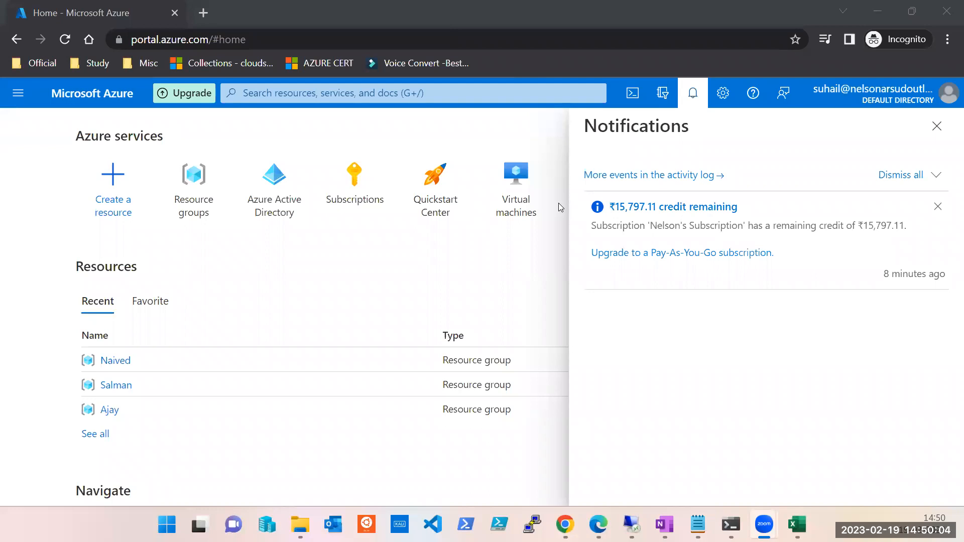
# In the separate account's portal, dismiss the notifications and open the first listed resource group with the group list collapsed
pyautogui.click(930, 131)
pyautogui.click(184, 210)
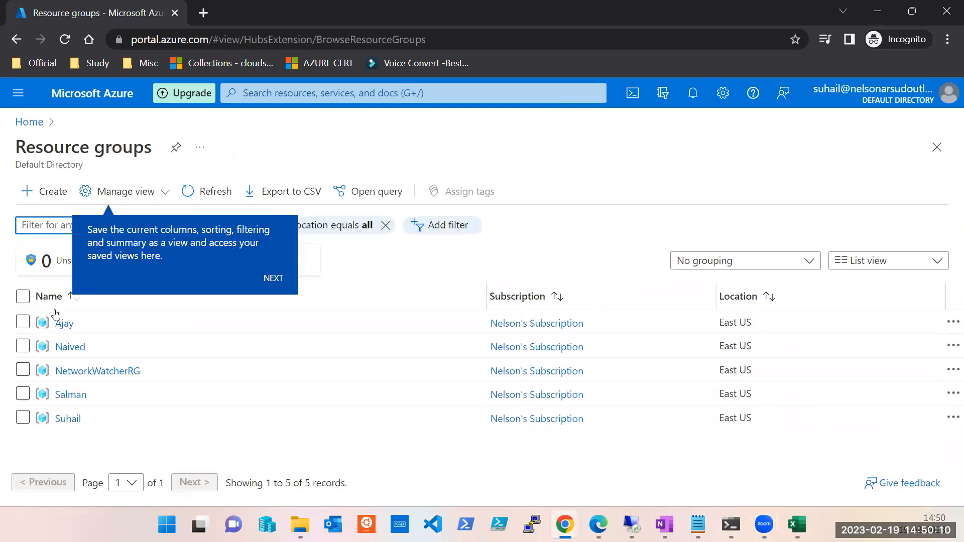
pyautogui.click(63, 323)
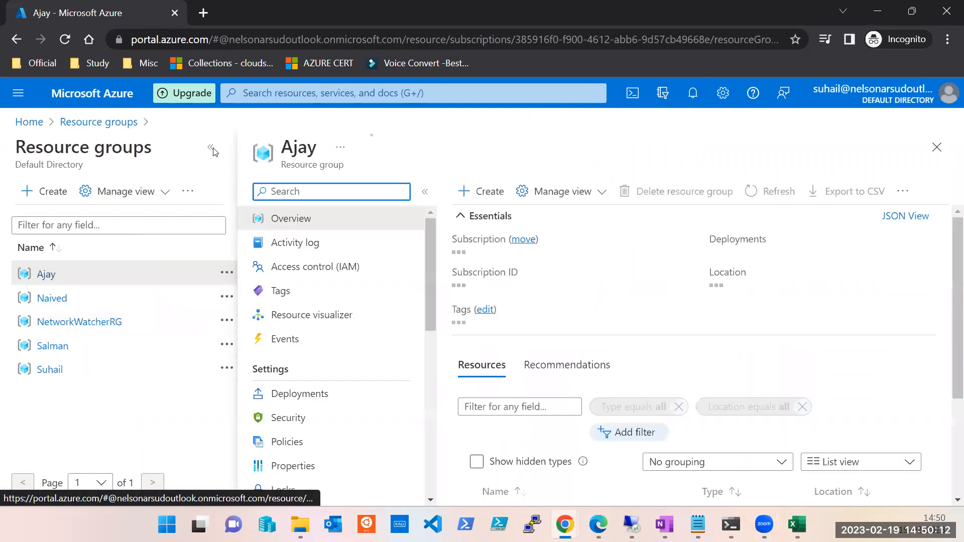
pyautogui.click(214, 151)
# Dismiss the list view tip and examine the resource group's overview and its list of resources
pyautogui.scroll(-3, 517, 440)
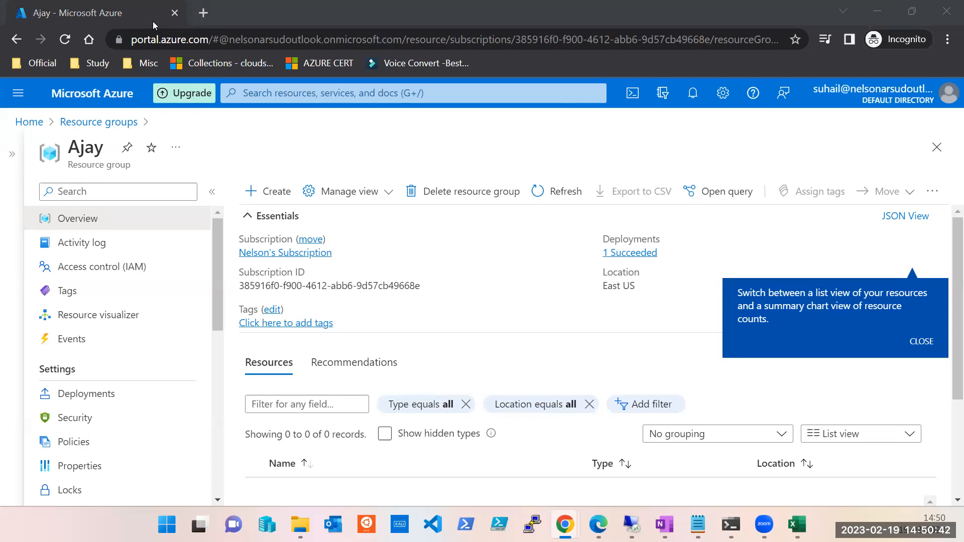
pyautogui.click(927, 341)
pyautogui.scroll(-3, 675, 337)
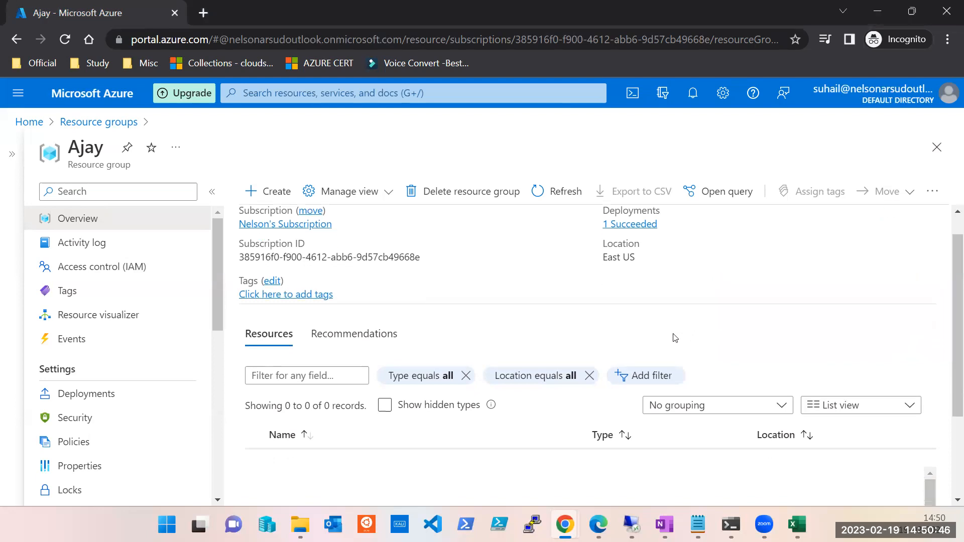
pyautogui.moveTo(843, 90)
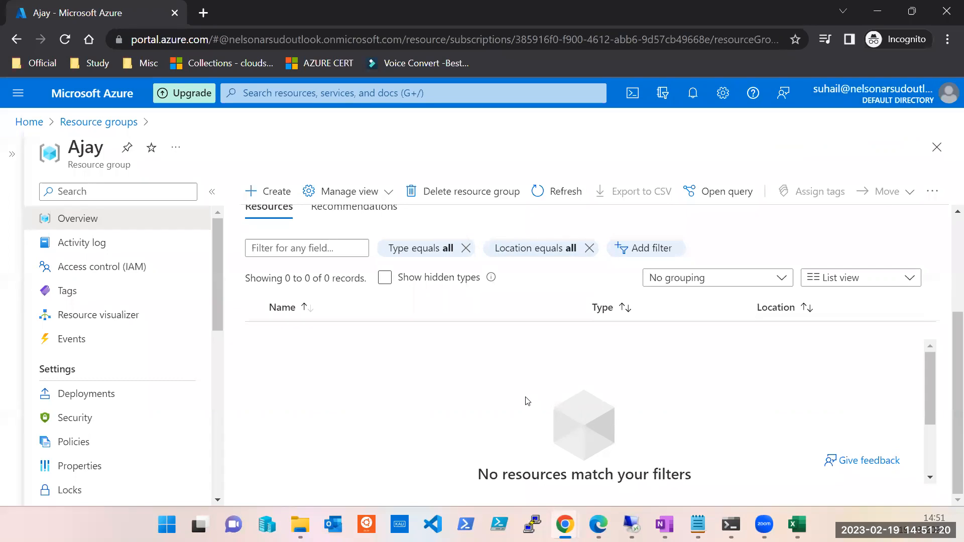
pyautogui.scroll(3, 526, 400)
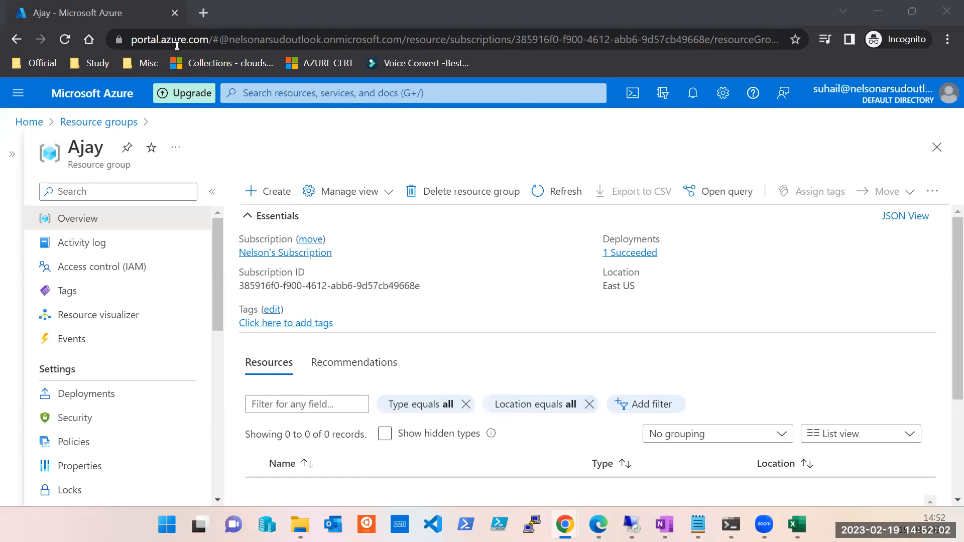
# Switch to the Batch Jan 2023 workbook in Excel and examine the Group5 members on the Azure Sub Details sheet
pyautogui.hotkey('alt', 'Tab')
pyautogui.click(896, 192)
pyautogui.click(83, 427)
pyautogui.scroll(-3, 83, 425)
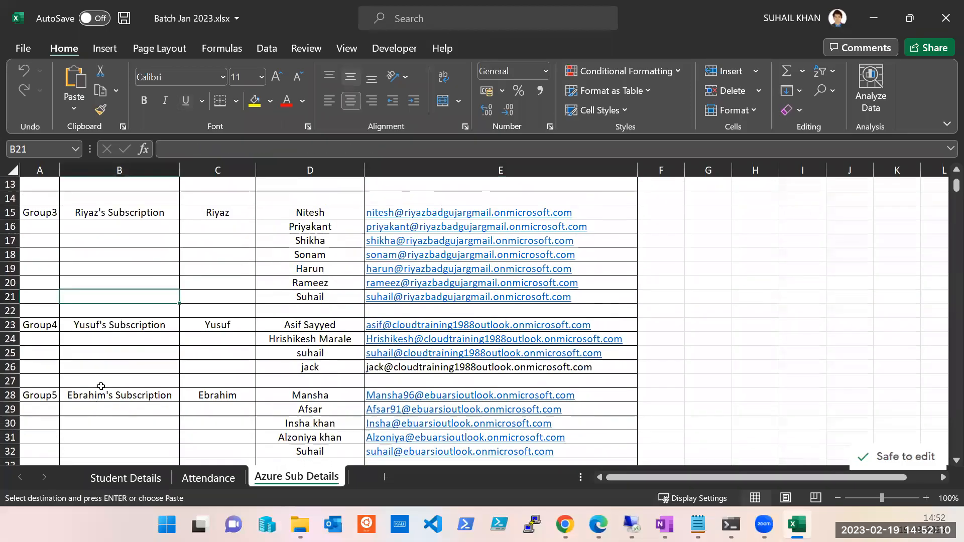
pyautogui.click(340, 401)
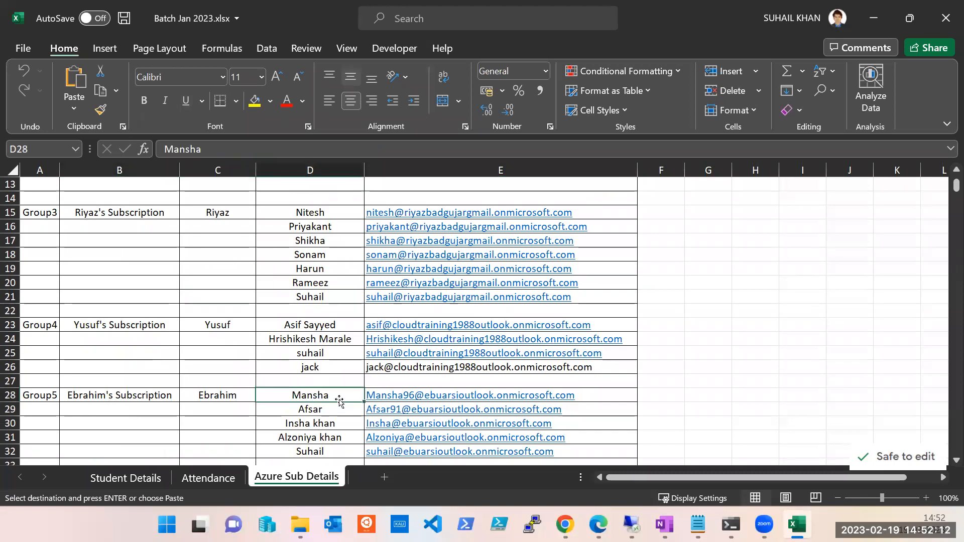
pyautogui.click(289, 414)
pyautogui.click(305, 426)
pyautogui.click(305, 433)
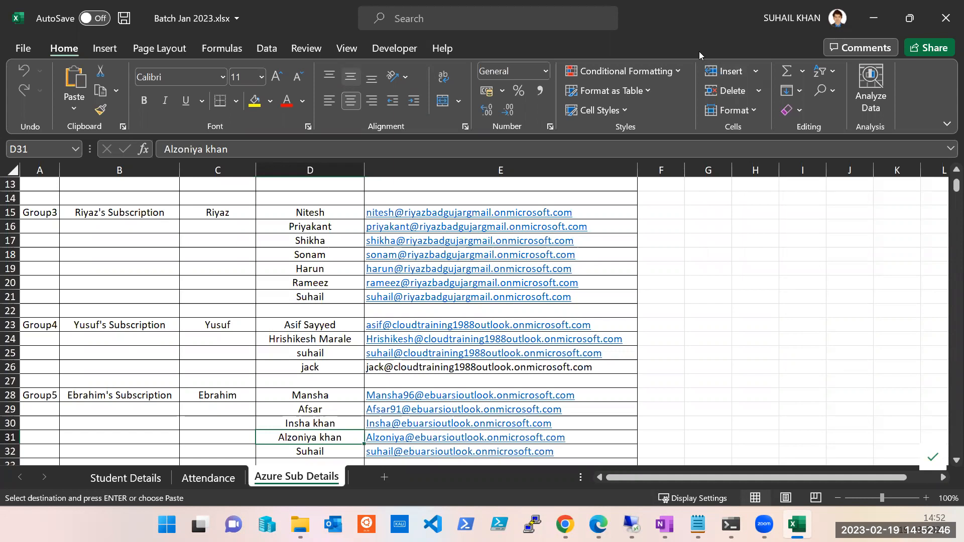
# Return to the Azure portal in Chrome, refresh the open resource group and check its list of resources
pyautogui.hotkey('alt', 'Tab')
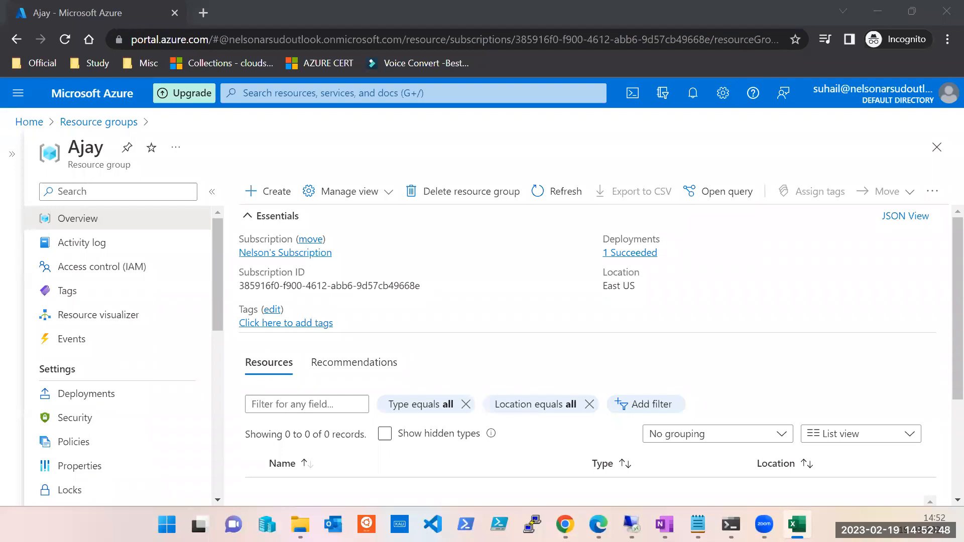
pyautogui.click(300, 524)
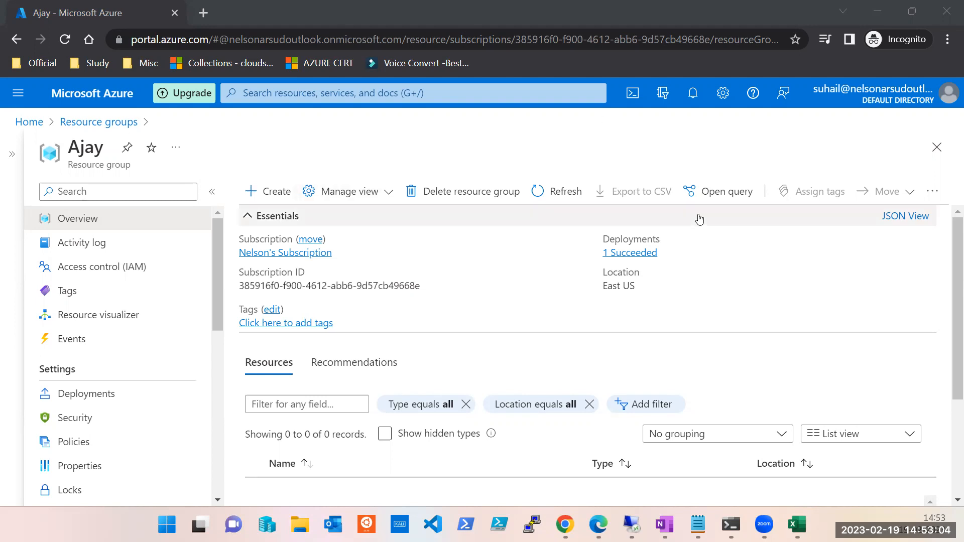
pyautogui.click(564, 193)
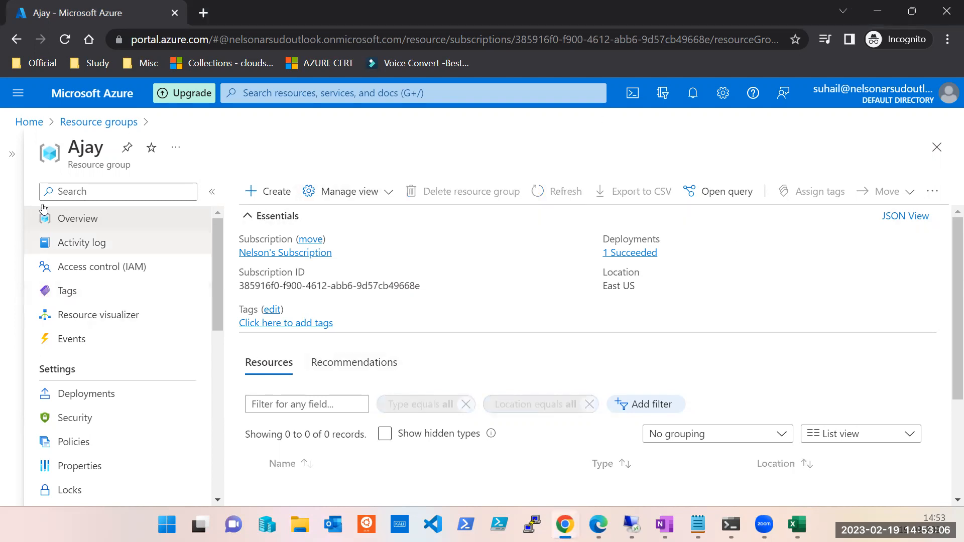
pyautogui.click(212, 191)
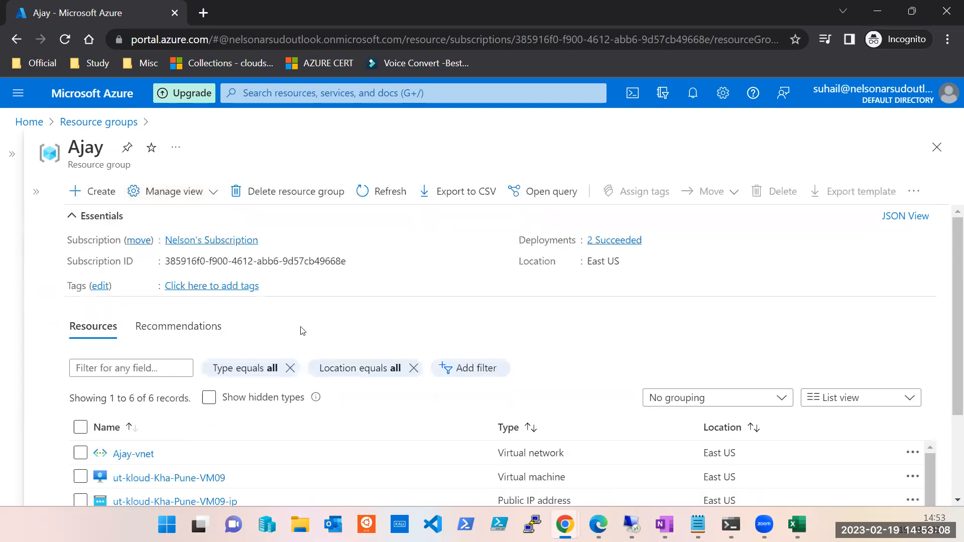
pyautogui.scroll(-3, 301, 332)
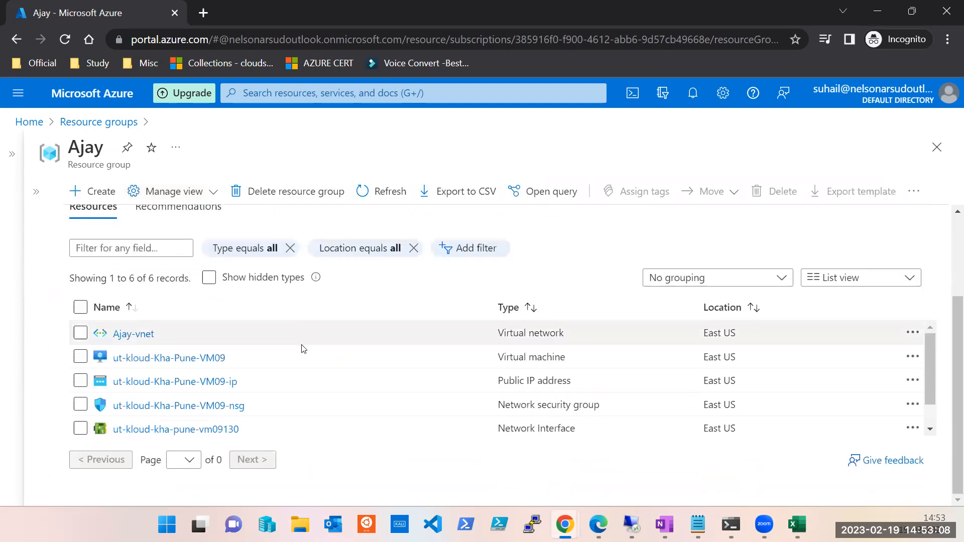
# Copy the public IP address of the virtual machine ut-kloud-Kha-Pune-VM09 and open a new Remote Desktop Connection window
pyautogui.click(160, 357)
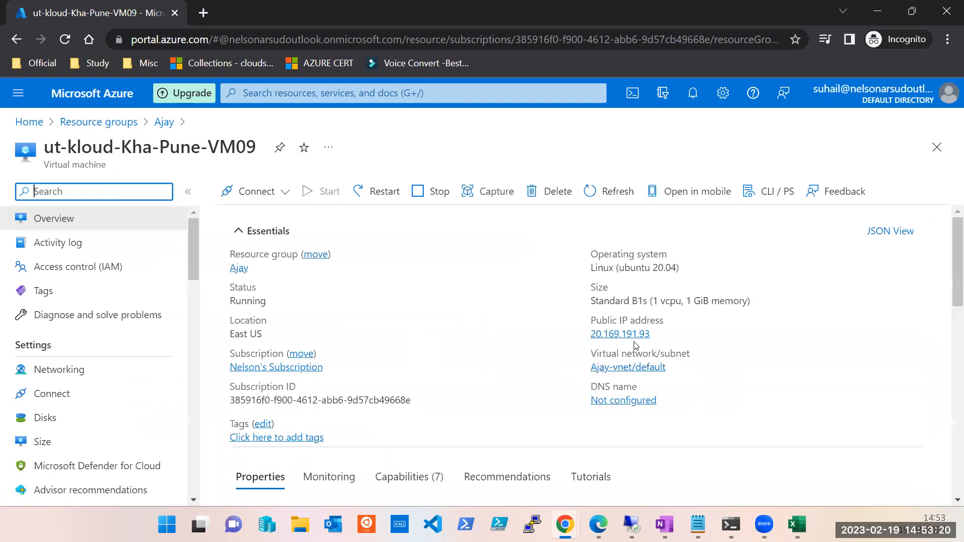
pyautogui.click(659, 334)
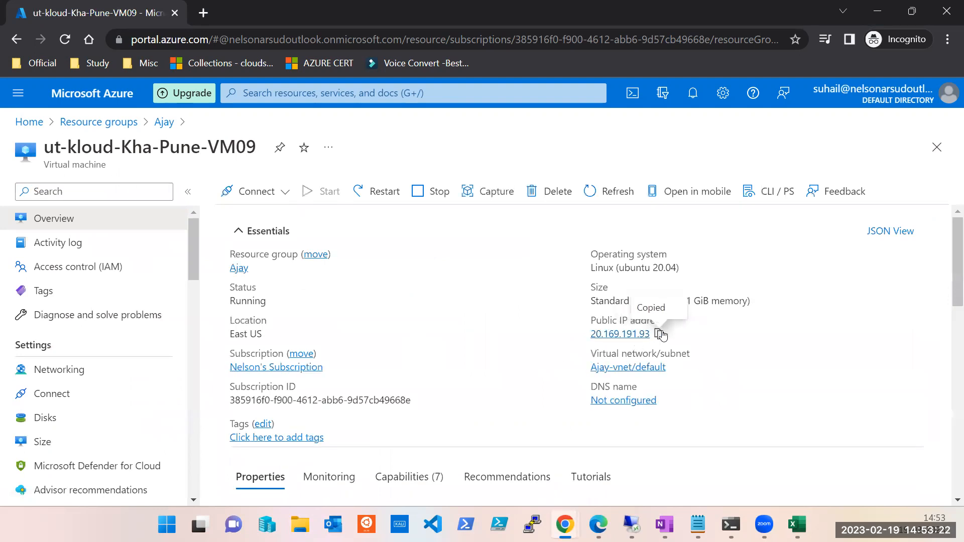
pyautogui.moveTo(632, 525)
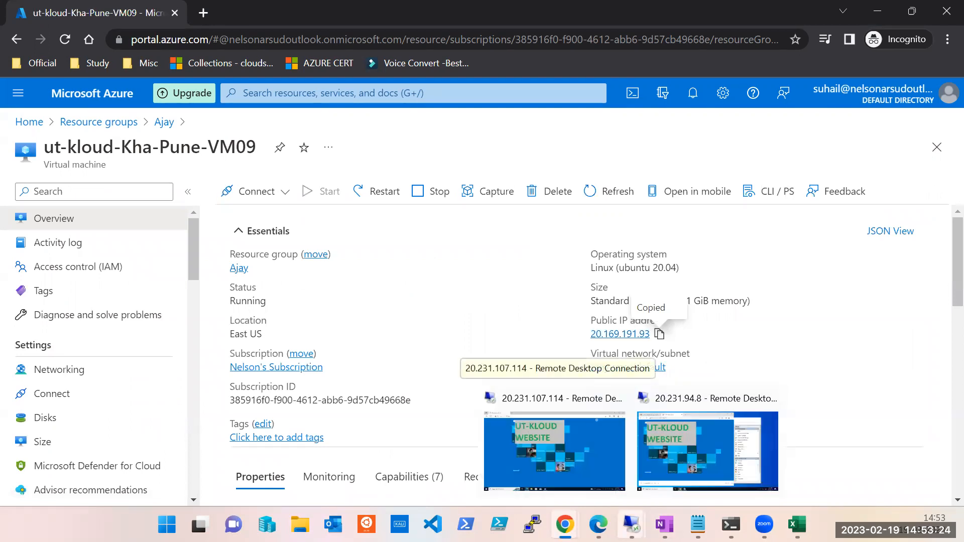
pyautogui.click(555, 451)
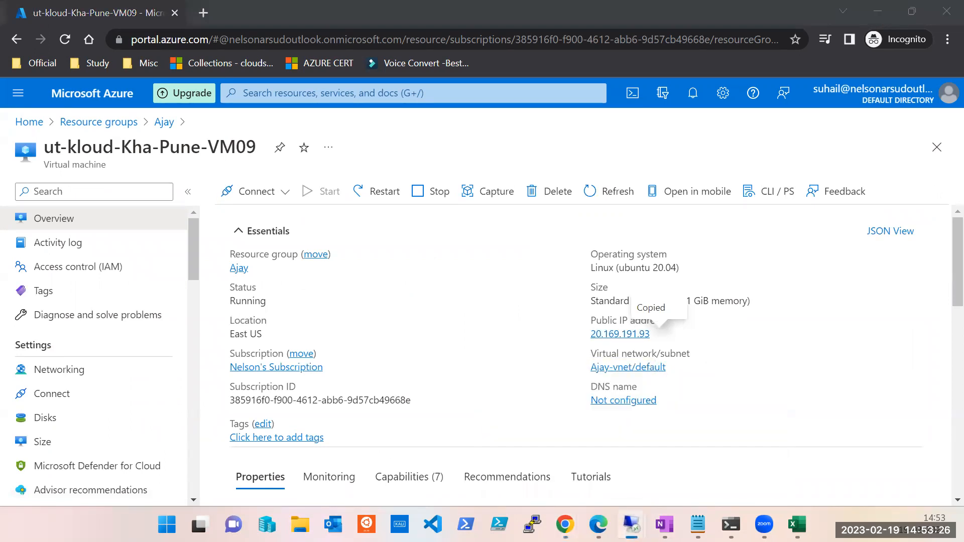
pyautogui.rightClick(617, 514)
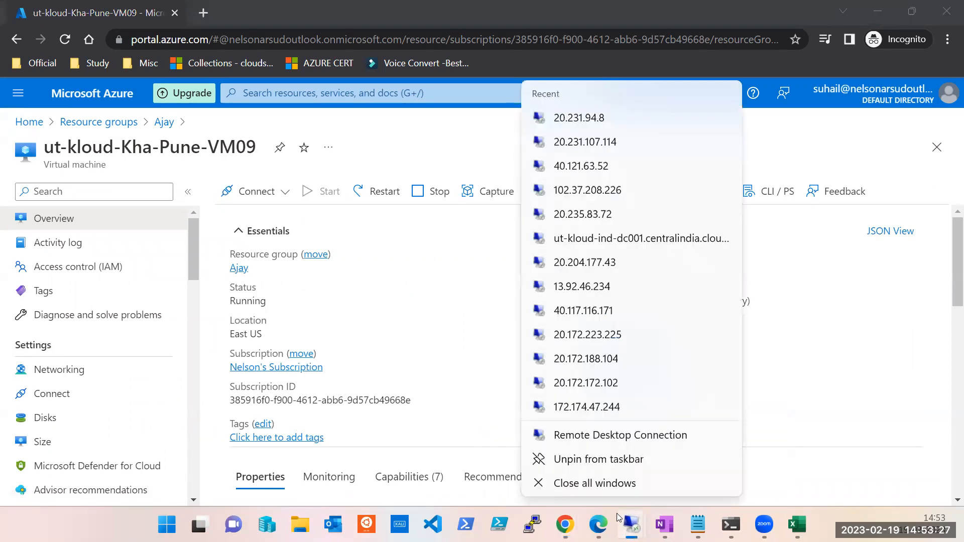
pyautogui.click(595, 444)
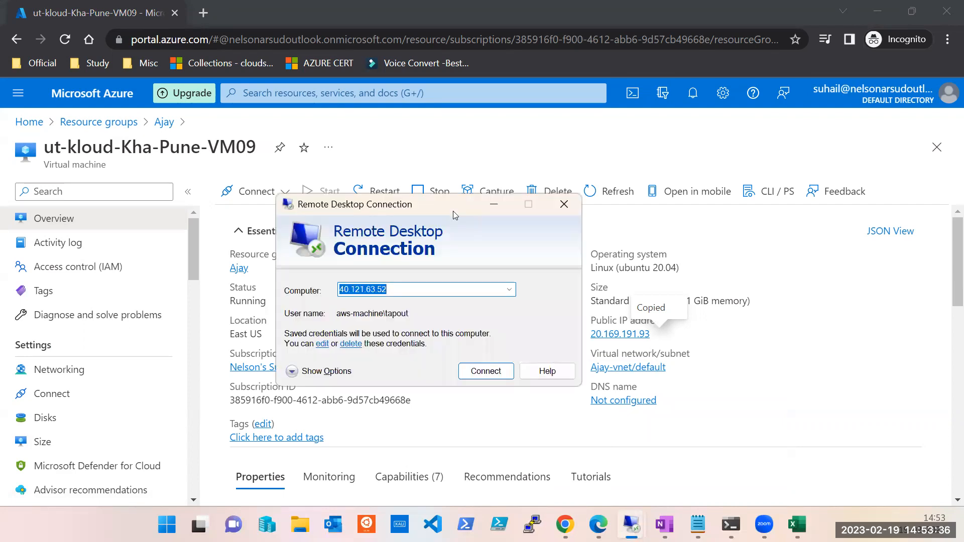
# Try to connect to 20.169.191.93 through Remote Desktop, and close the connection window
pyautogui.hotkey('ctrl', 'v')
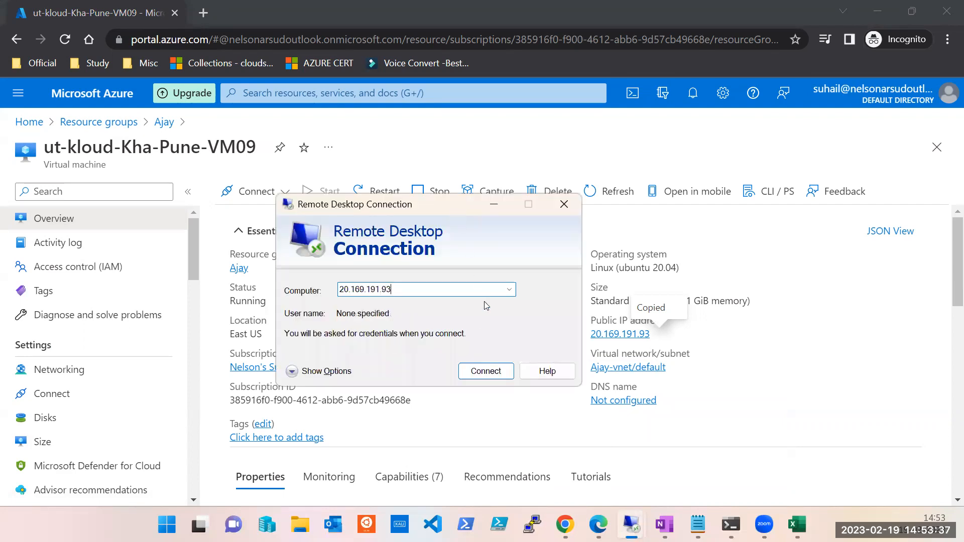
pyautogui.click(495, 374)
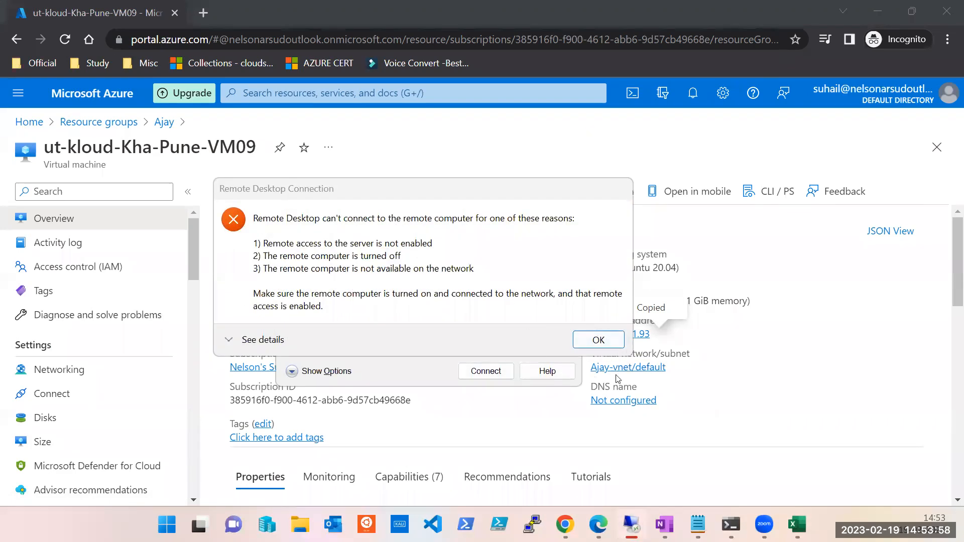
pyautogui.click(606, 340)
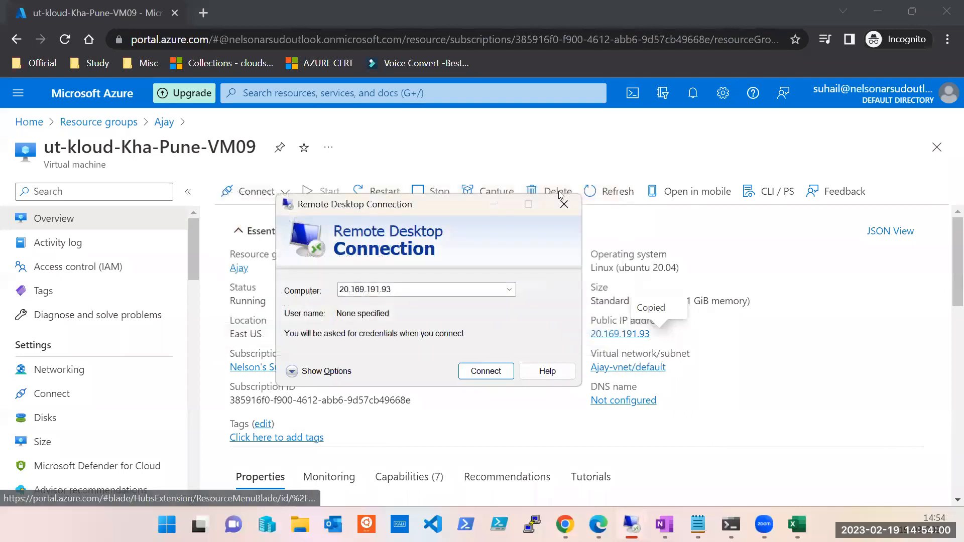
pyautogui.click(564, 204)
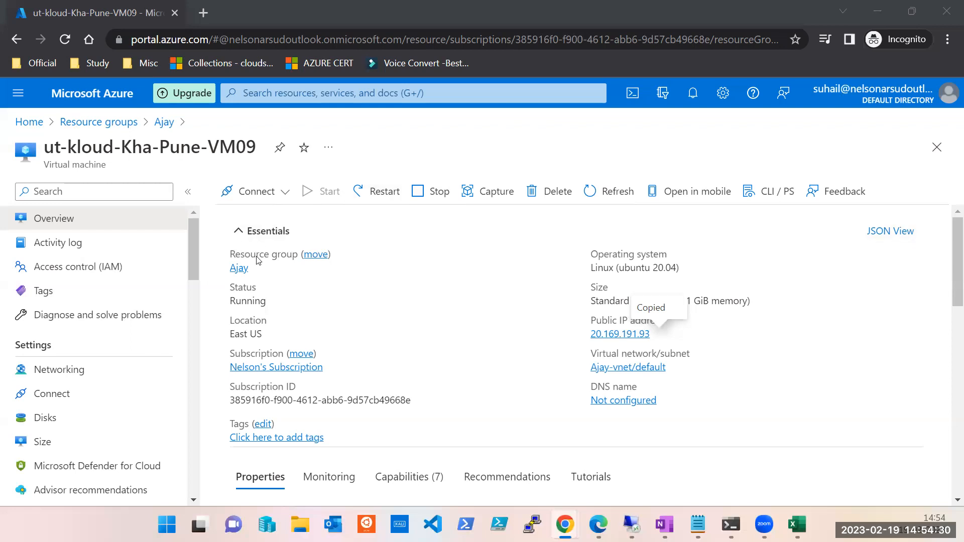
# Check the virtual machine's status, look through its Activity log, Access control (IAM) and Tags pages, and return to the overview
pyautogui.doubleClick(245, 300)
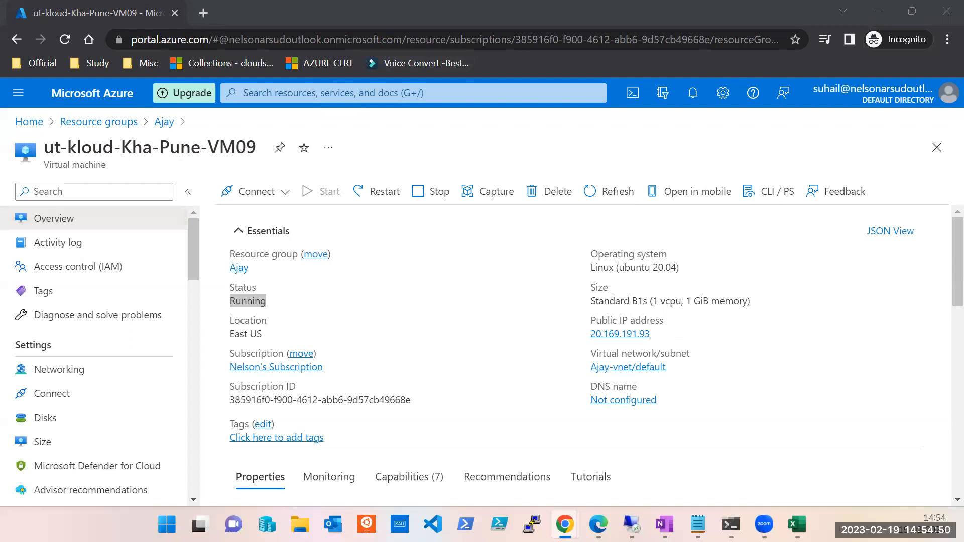
pyautogui.click(62, 243)
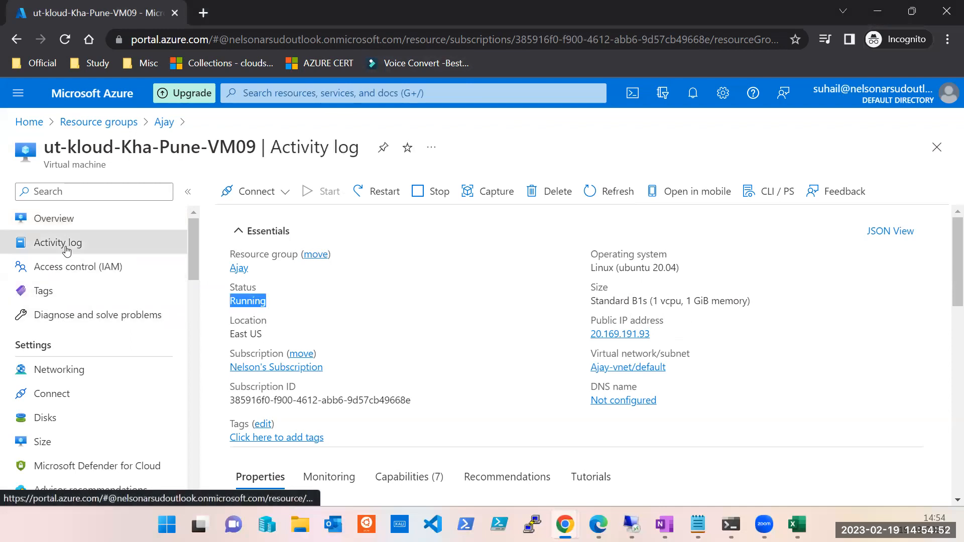
pyautogui.click(68, 268)
pyautogui.click(64, 295)
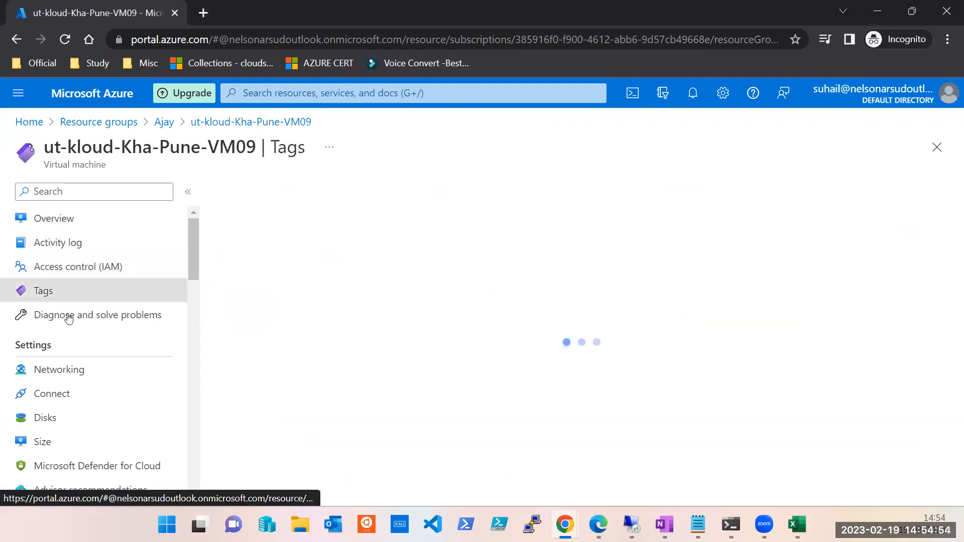
pyautogui.click(69, 219)
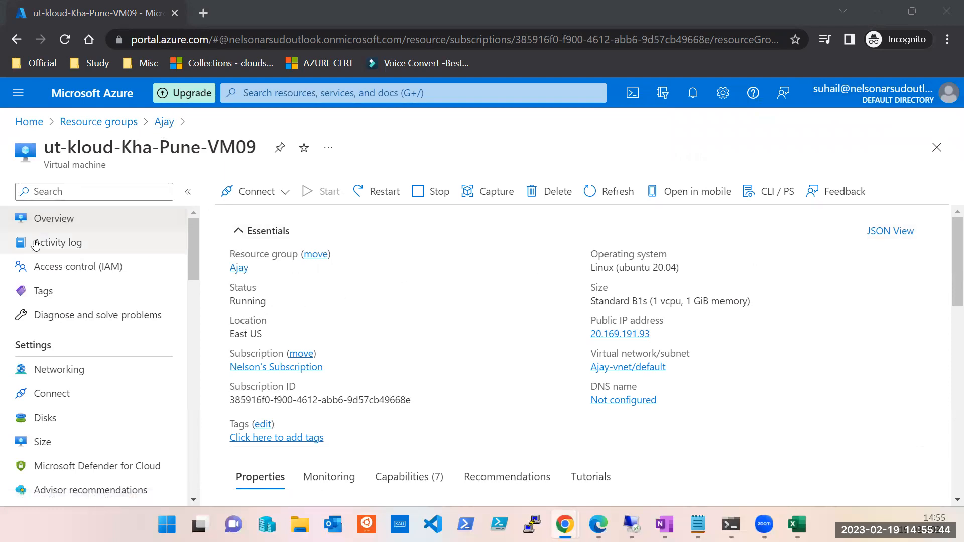
# Examine the role assignments under the virtual machine's Access control (IAM), and reopen ut-kloud-Kha-Pune-VM09 from its resource group
pyautogui.click(70, 266)
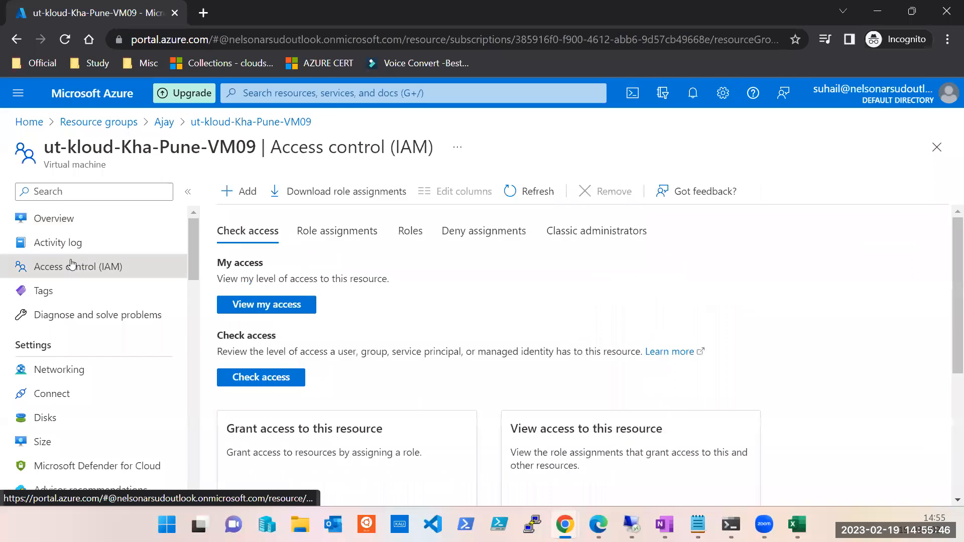
pyautogui.click(352, 235)
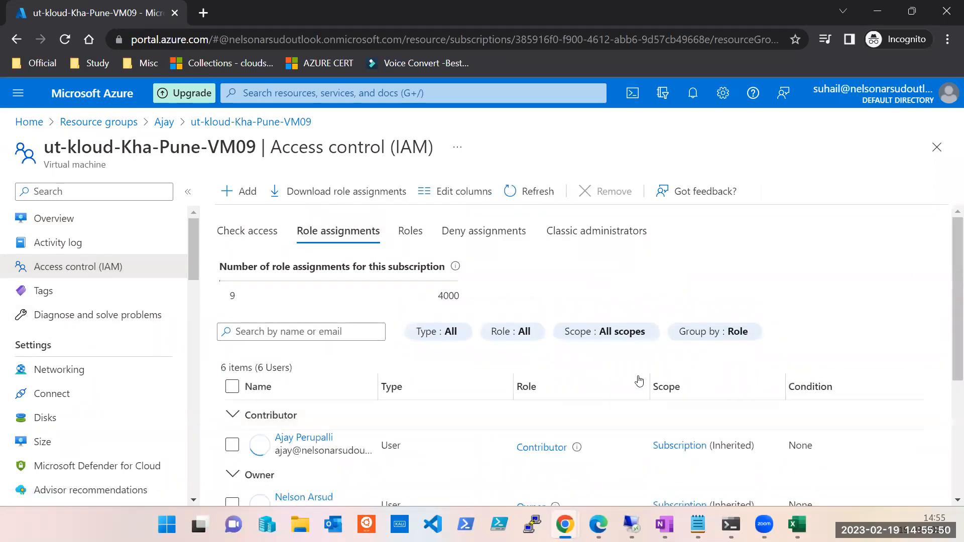
pyautogui.scroll(-3, 639, 382)
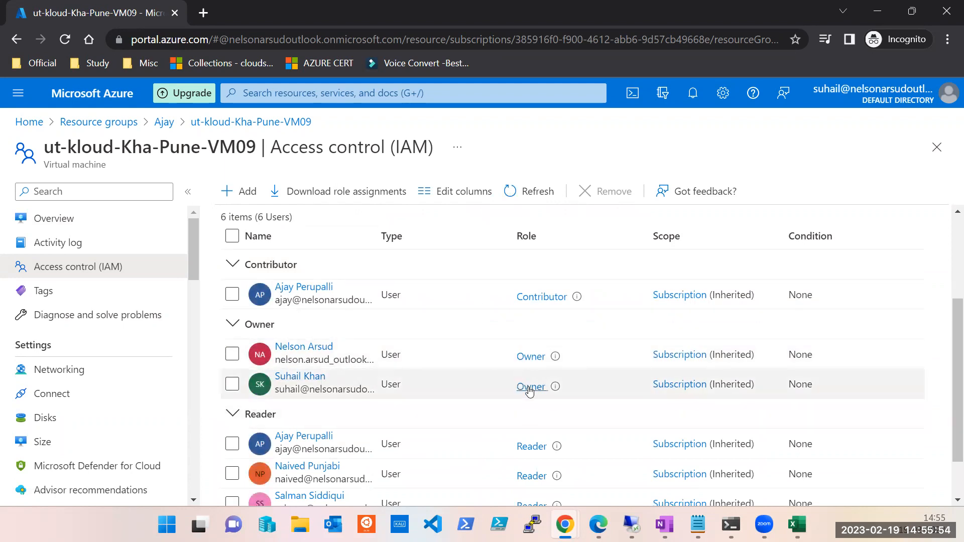
pyautogui.click(937, 148)
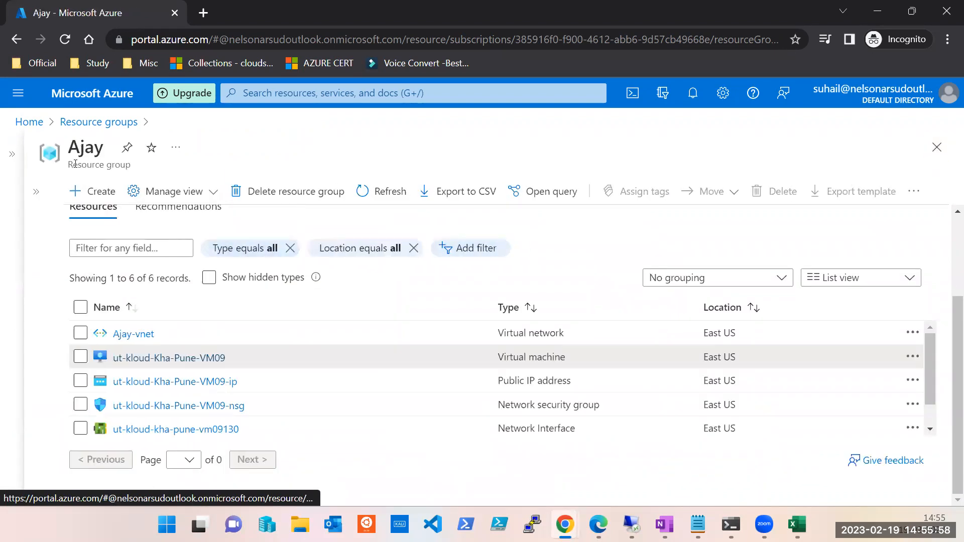
pyautogui.click(207, 358)
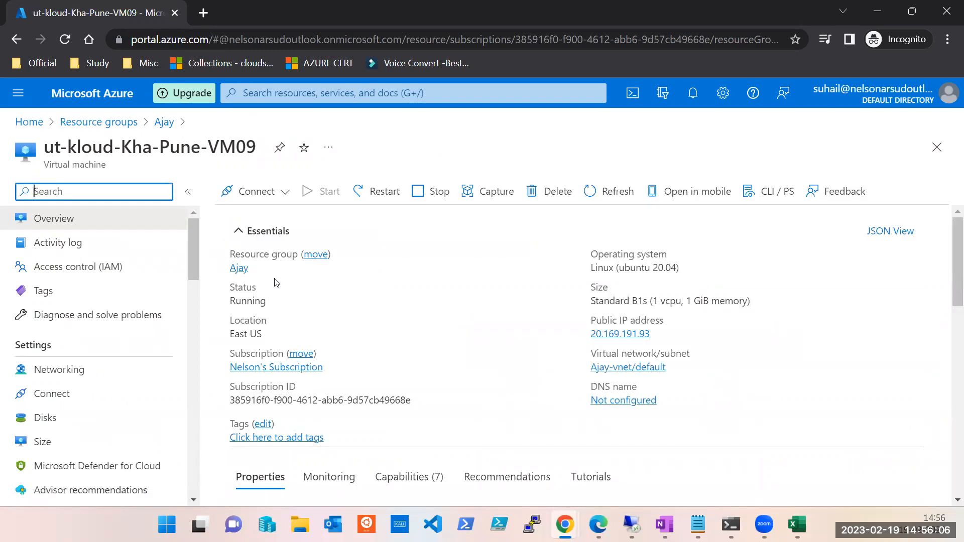
pyautogui.moveTo(652, 336)
pyautogui.moveTo(890, 109)
pyautogui.click(443, 14)
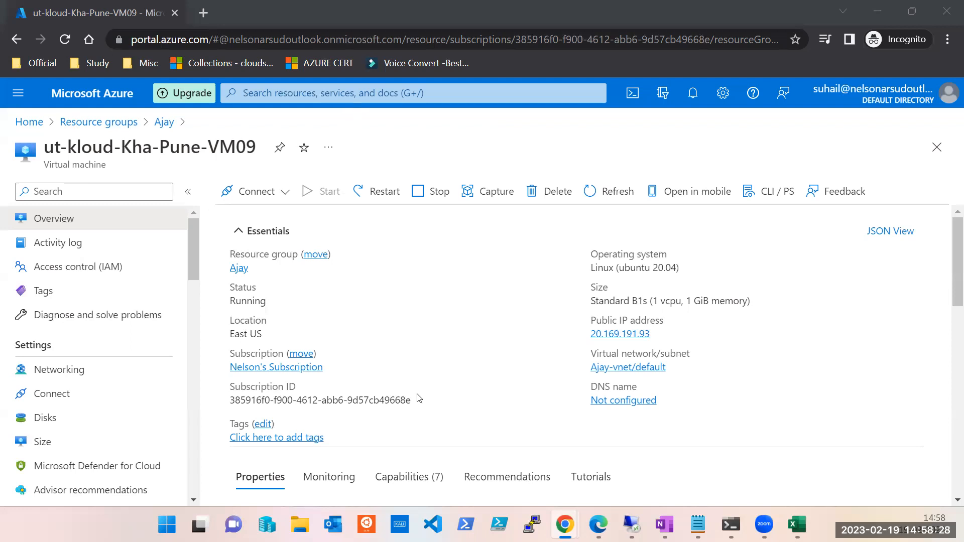
pyautogui.click(916, 387)
pyautogui.scroll(-1, 40, 356)
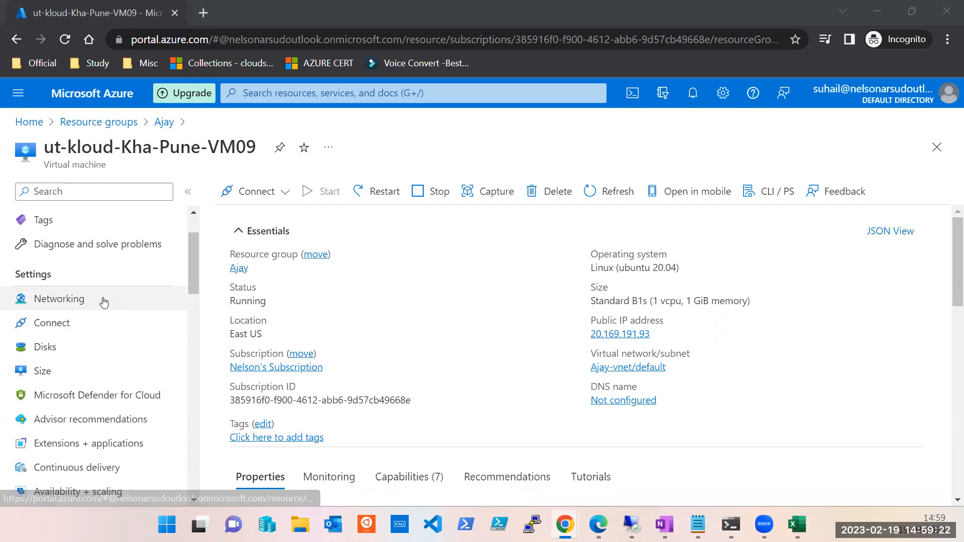
pyautogui.scroll(2, 98, 261)
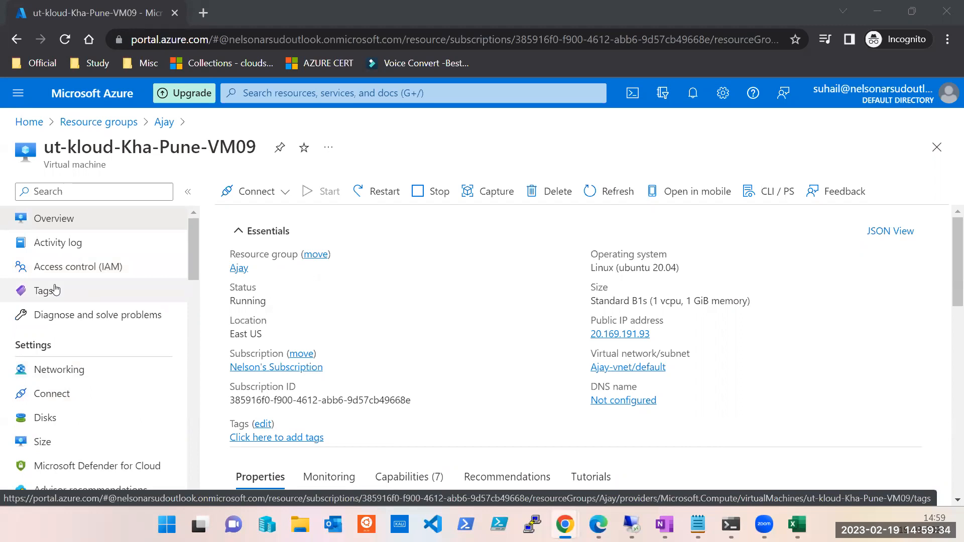
# Examine the problem types offered by the Can't connect to VM troubleshooter under Diagnose and solve problems, and close the troubleshooter
pyautogui.click(70, 321)
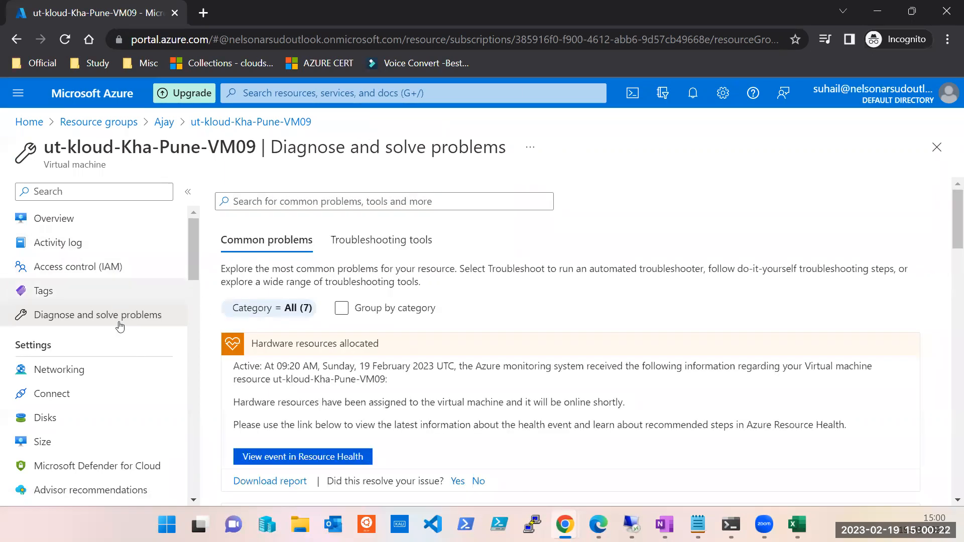
pyautogui.scroll(-5, 379, 380)
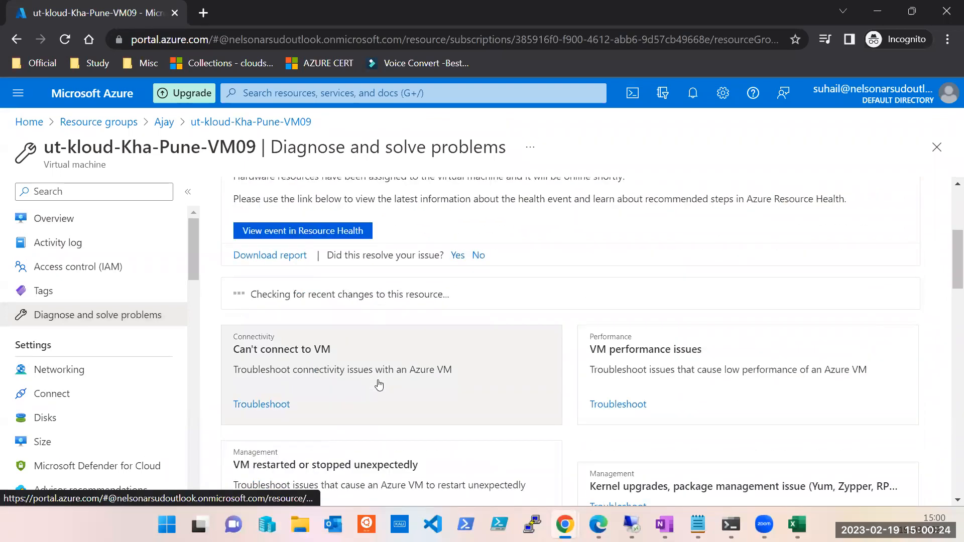
pyautogui.click(265, 388)
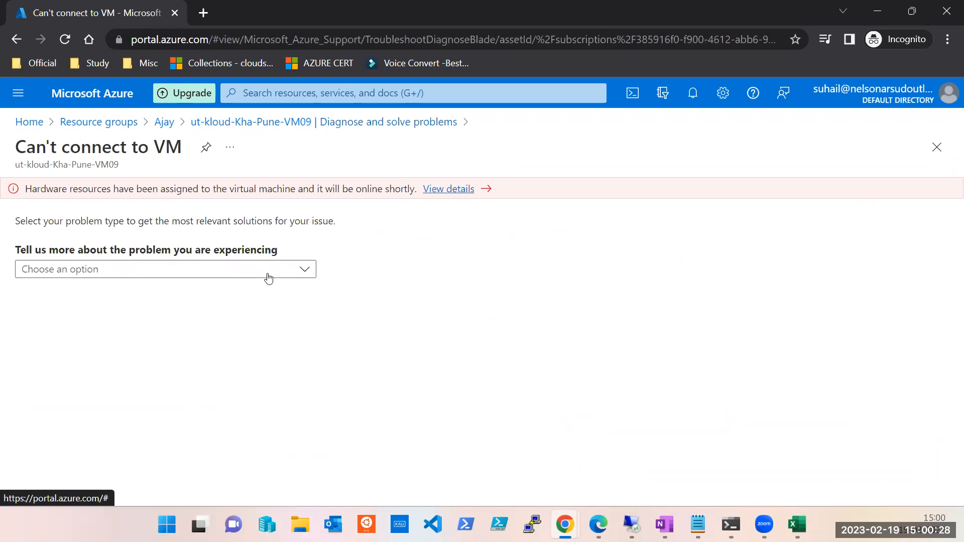
pyautogui.click(268, 279)
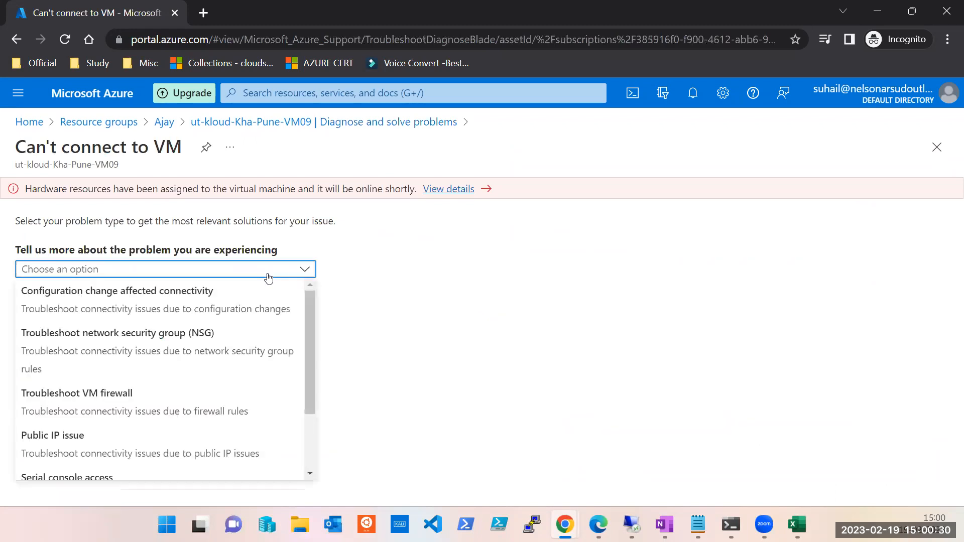
pyautogui.scroll(-2, 258, 369)
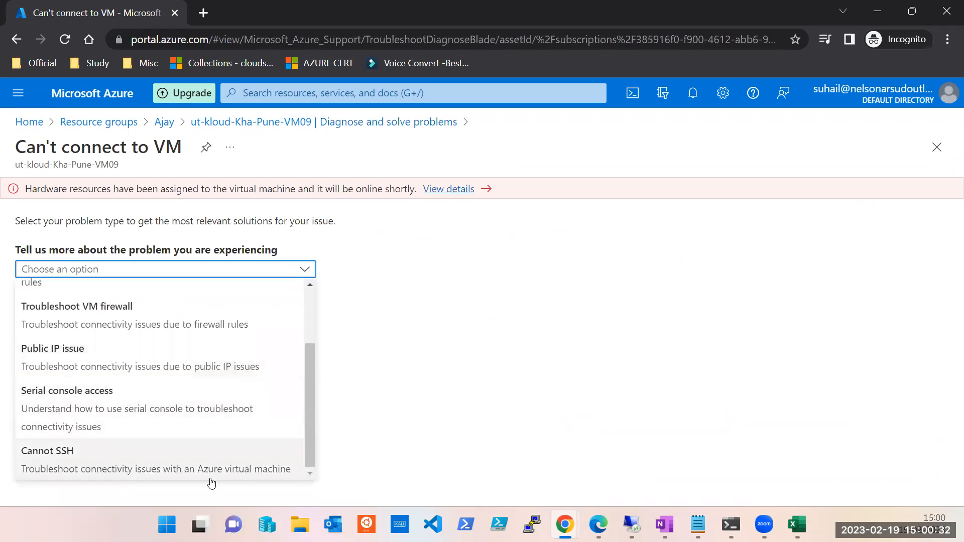
pyautogui.scroll(2, 166, 383)
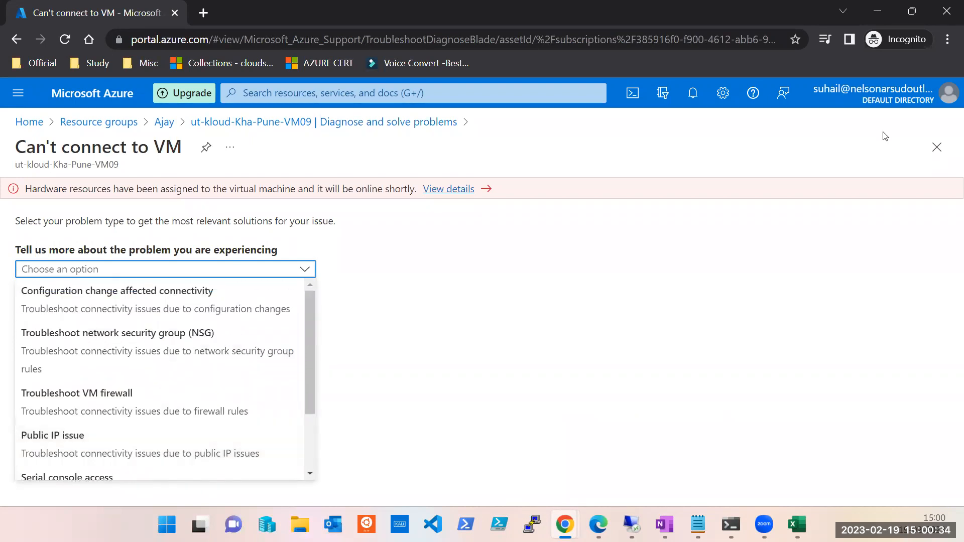
pyautogui.click(937, 147)
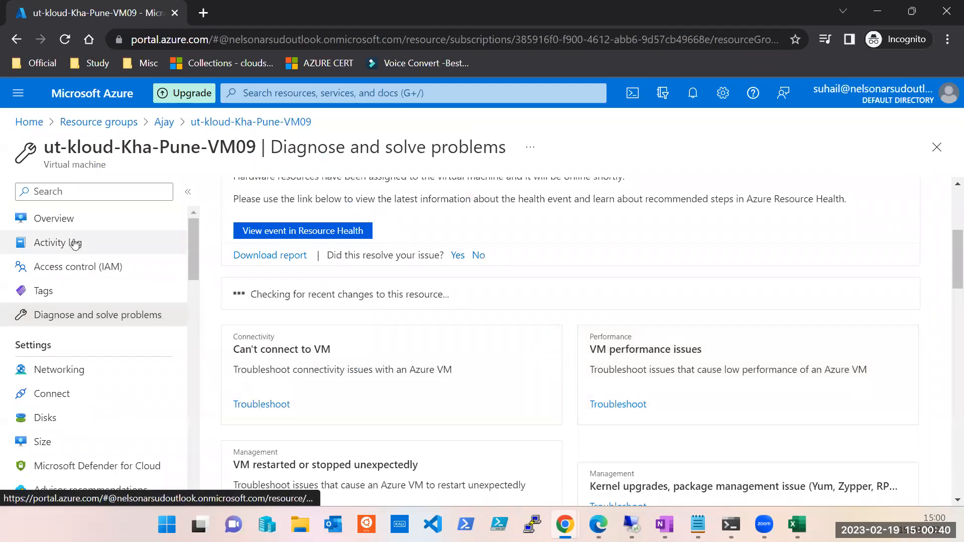
pyautogui.scroll(-3, 76, 269)
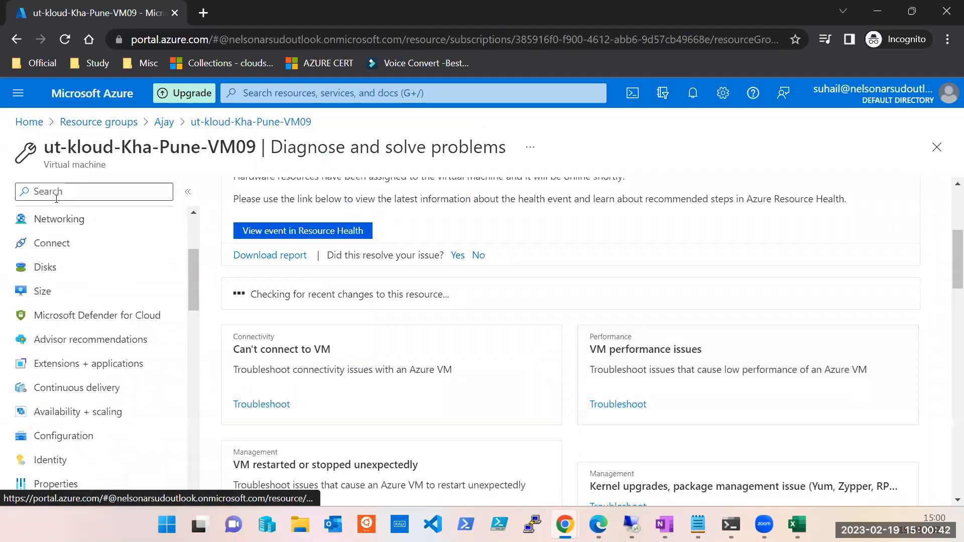
pyautogui.scroll(3, 58, 231)
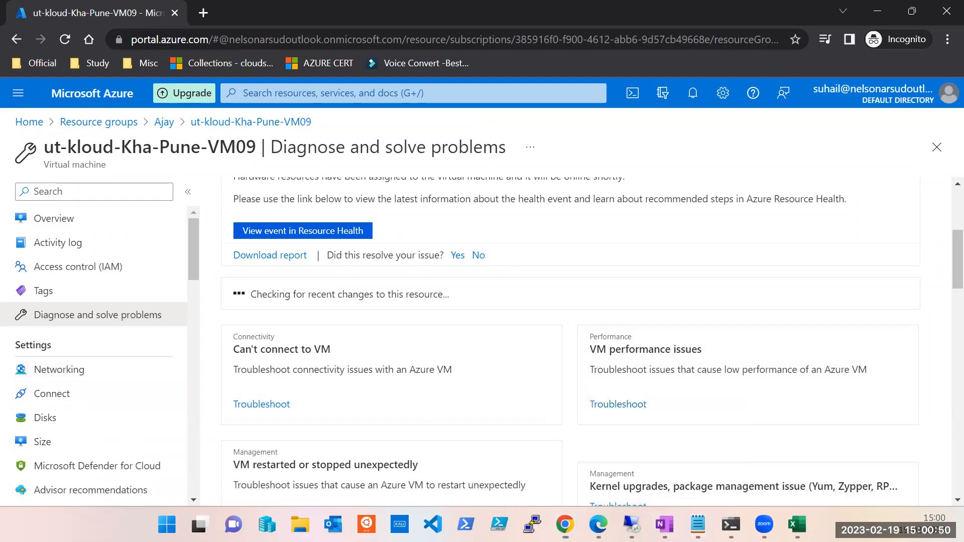
# Switch to OneNote and open the Azure Network page in the Azure-Final DOC with Scenarios! section
pyautogui.click(664, 525)
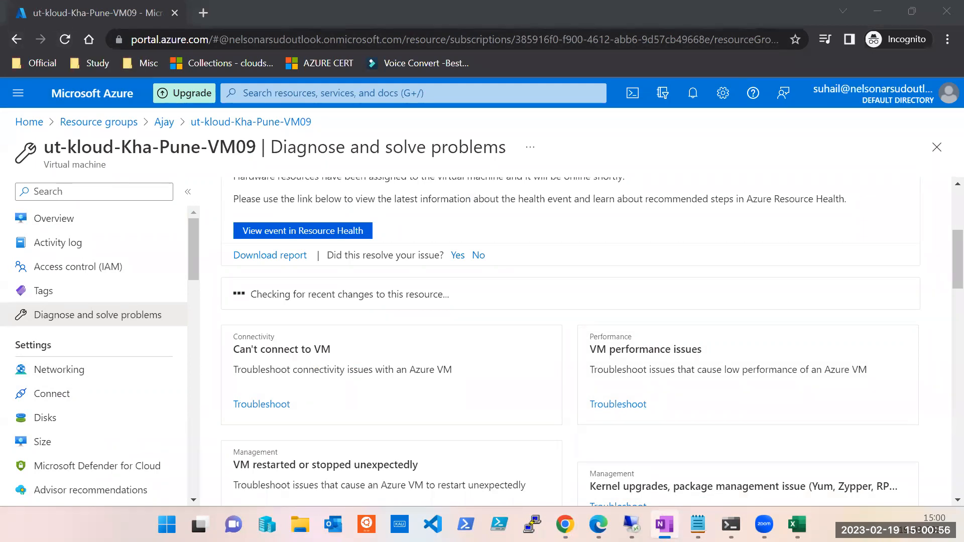
pyautogui.hotkey('alt', 'Tab')
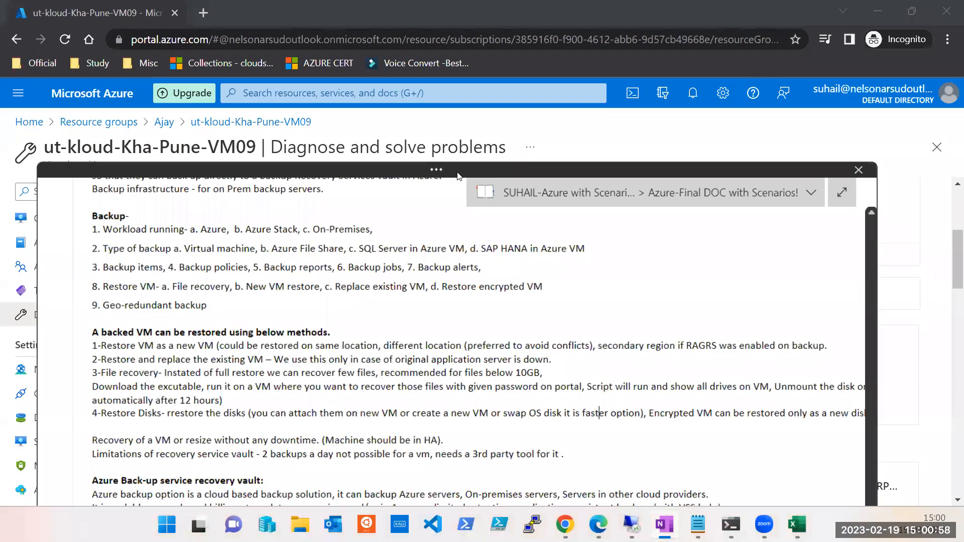
pyautogui.click(821, 179)
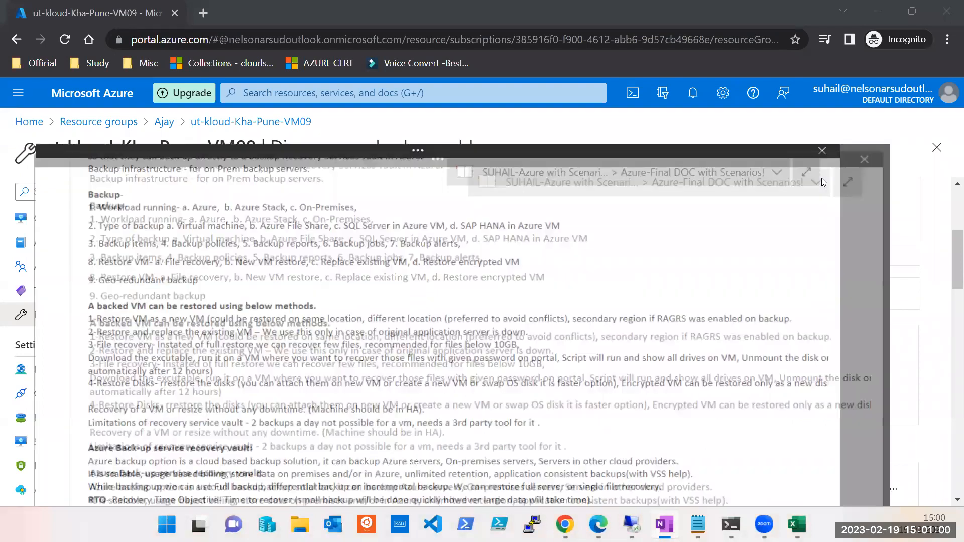
pyautogui.click(896, 29)
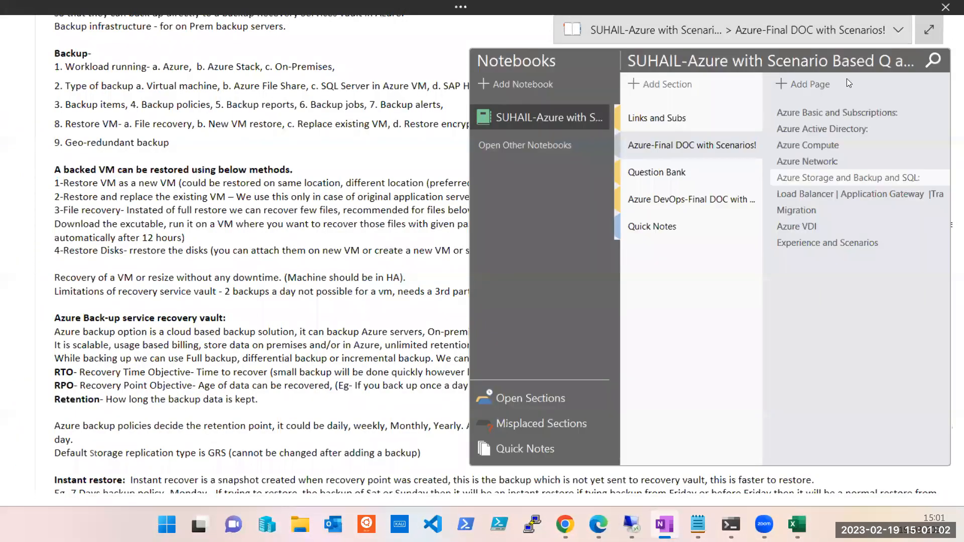
pyautogui.click(798, 162)
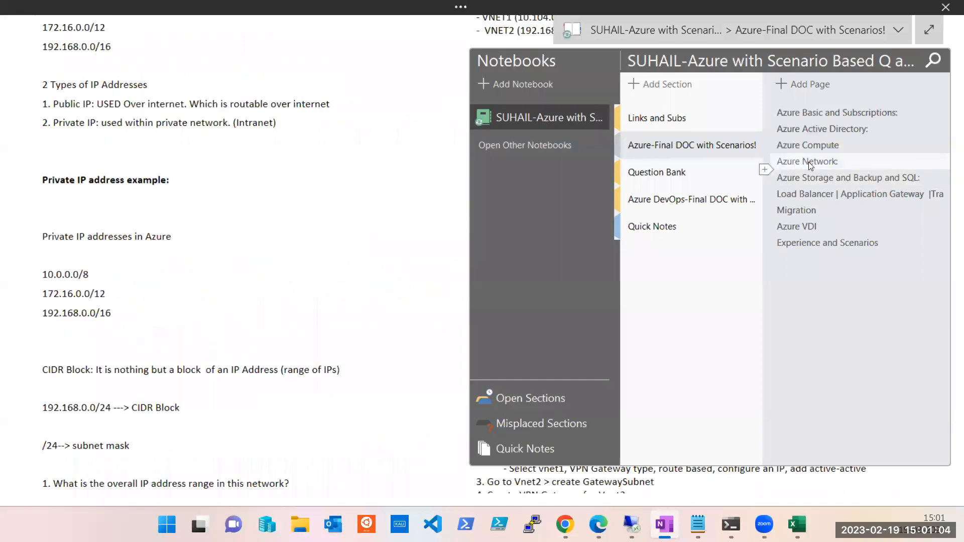
# Examine the notes on networking basics, subnet masks and VPN connections, and return to the Azure portal in Chrome
pyautogui.scroll(8, 373, 263)
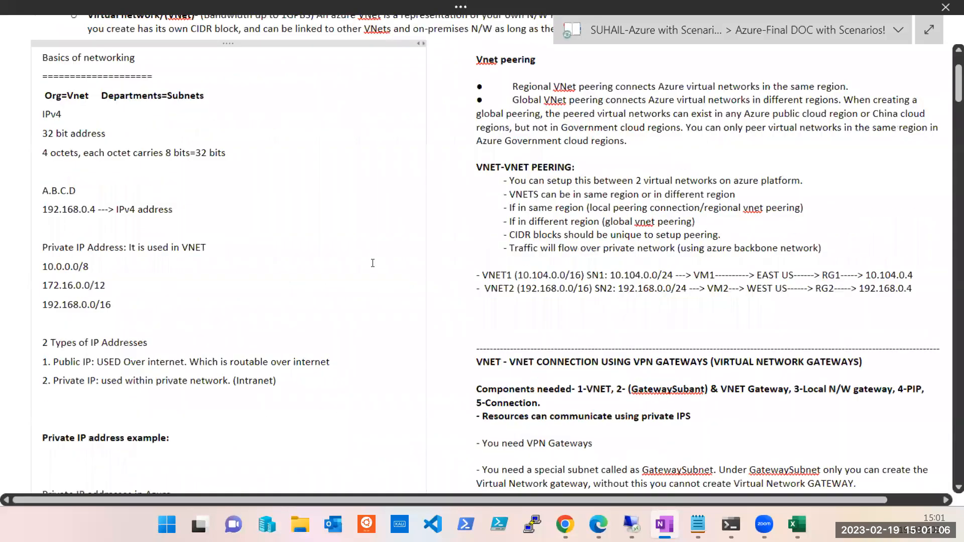
pyautogui.scroll(-20, 373, 263)
pyautogui.scroll(-15, 373, 263)
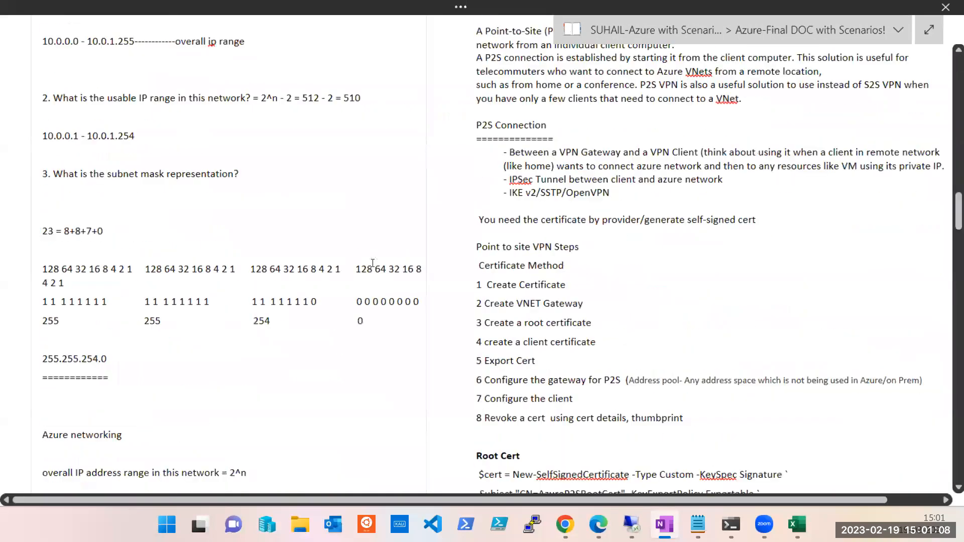
pyautogui.scroll(-3, 372, 263)
pyautogui.scroll(18, 372, 263)
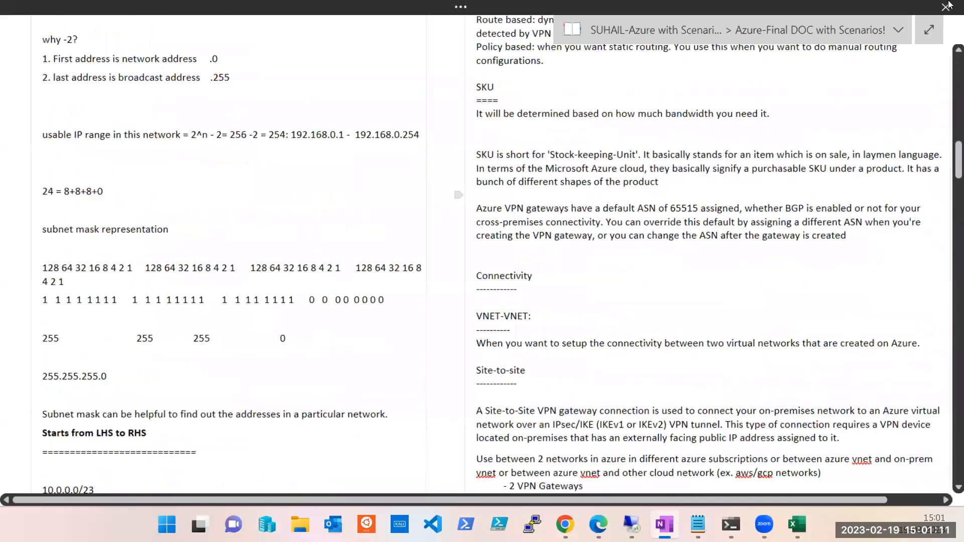
pyautogui.click(924, 33)
pyautogui.click(866, 18)
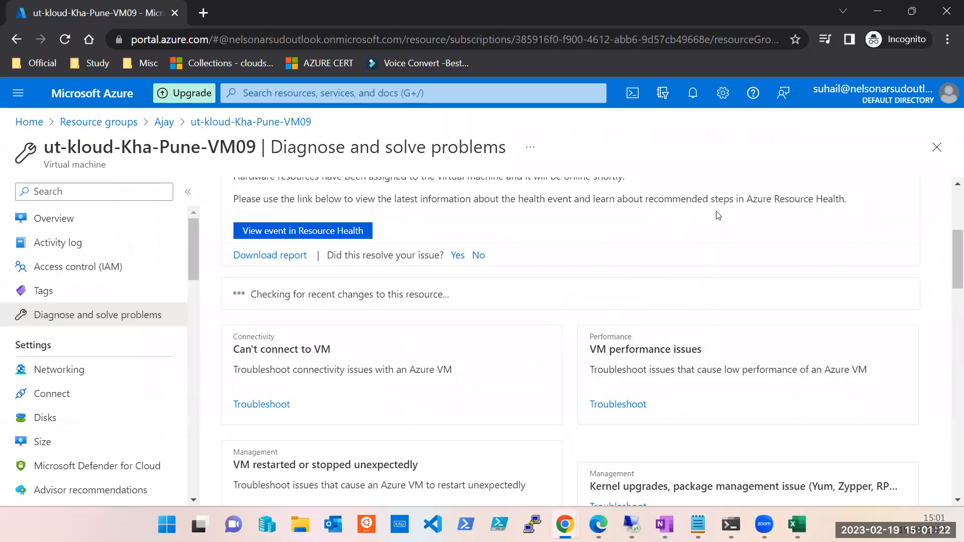
# Examine the RDP, SSH and Bastion connection options on the Connect page of ut-kloud-Kha-Pune-VM09
pyautogui.click(38, 418)
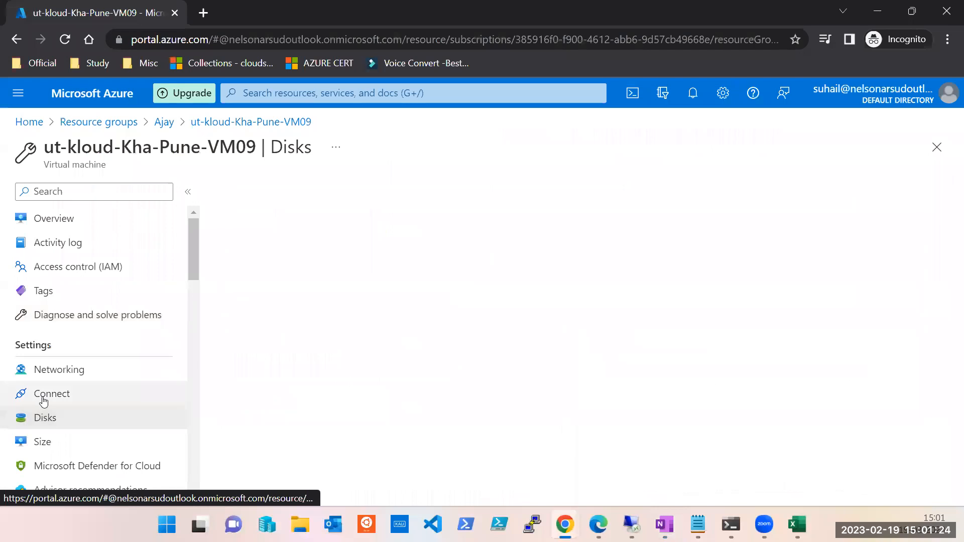
pyautogui.click(46, 397)
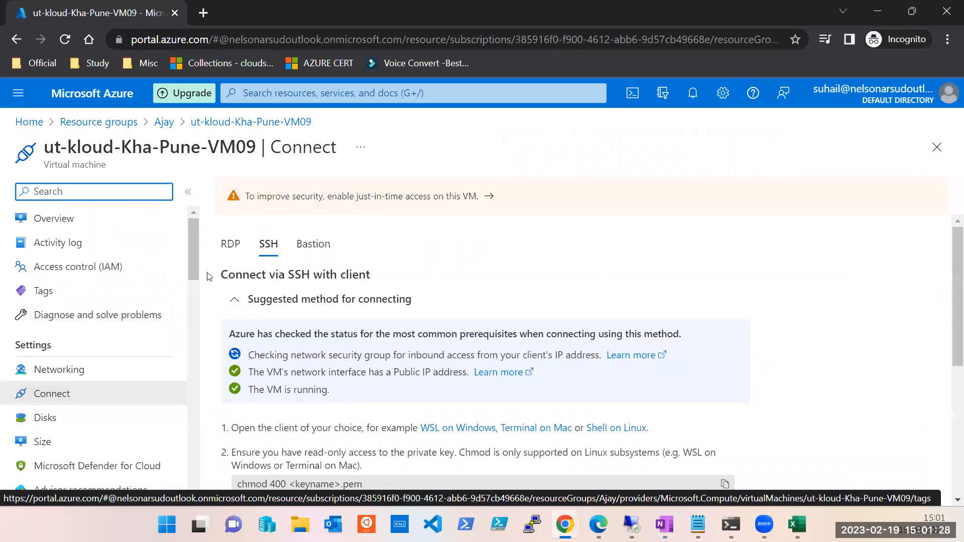
pyautogui.click(191, 193)
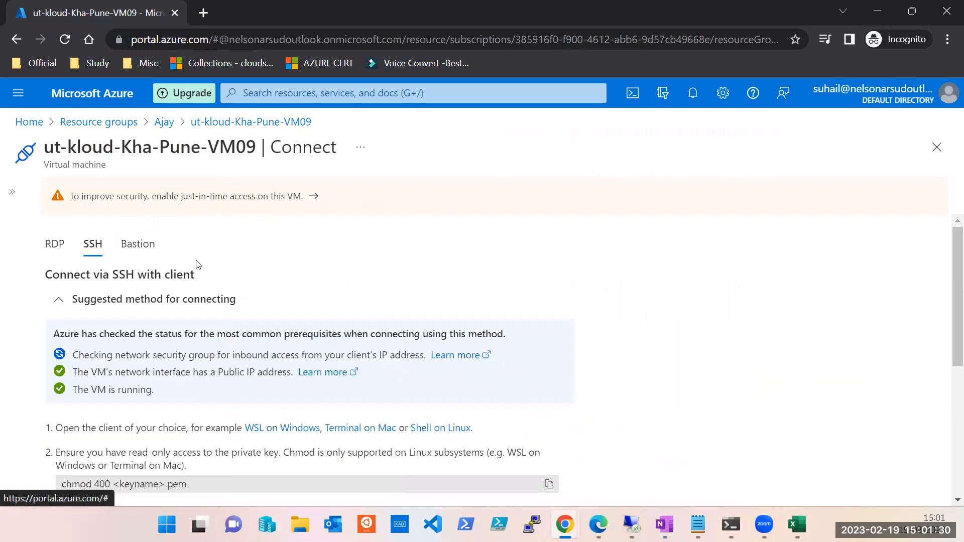
pyautogui.click(56, 245)
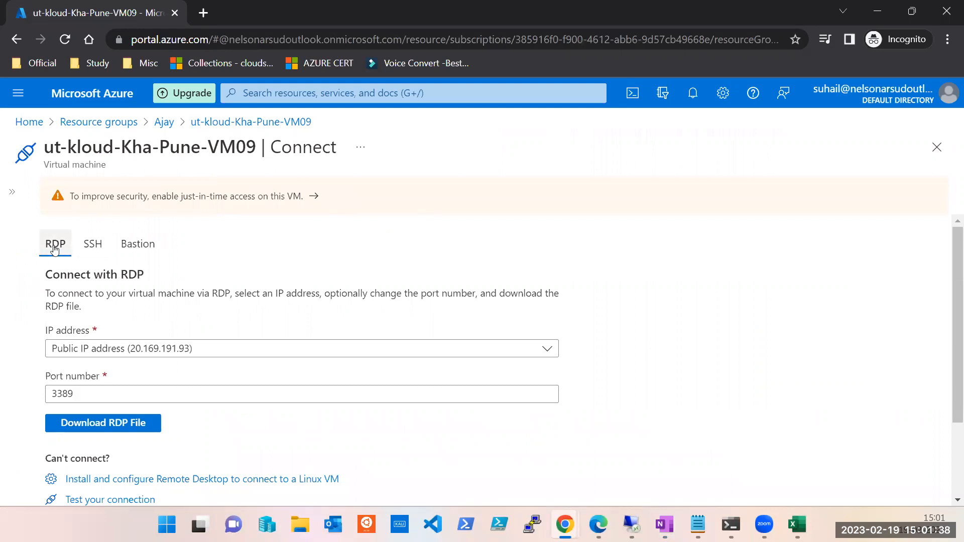
pyautogui.click(88, 247)
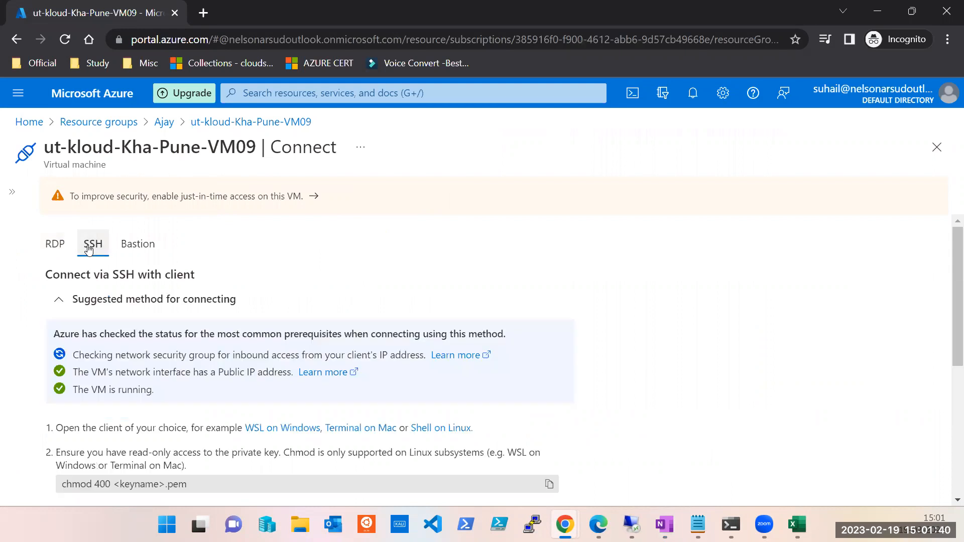
pyautogui.click(131, 246)
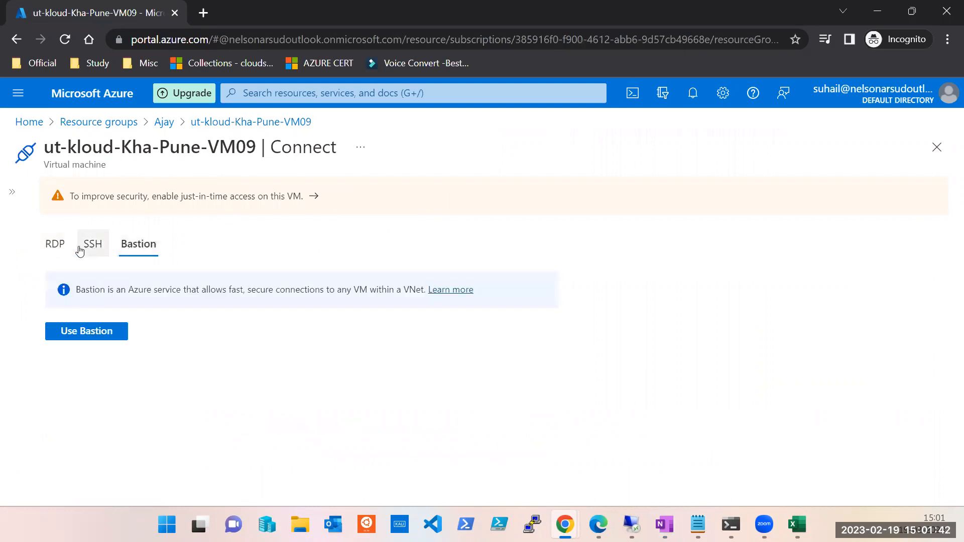
pyautogui.click(50, 249)
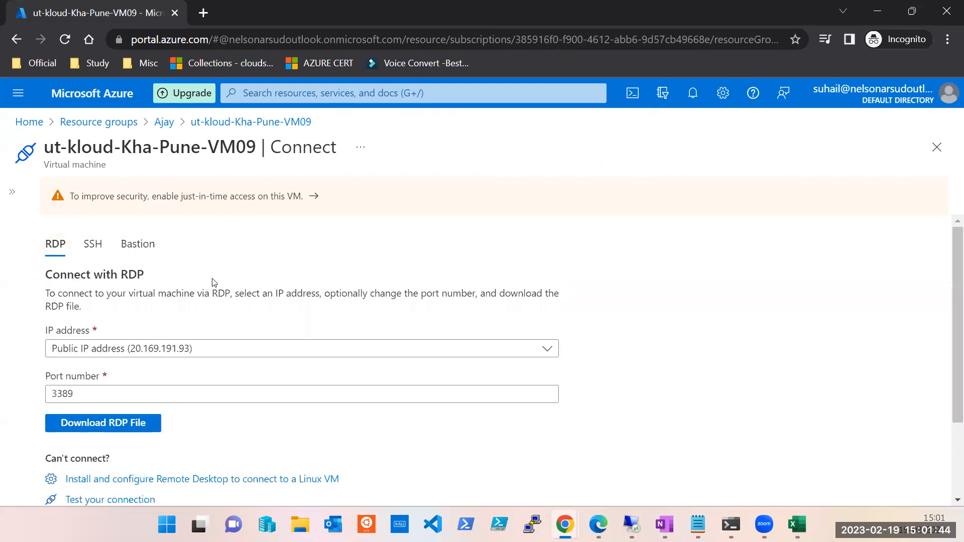
pyautogui.scroll(-2, 212, 283)
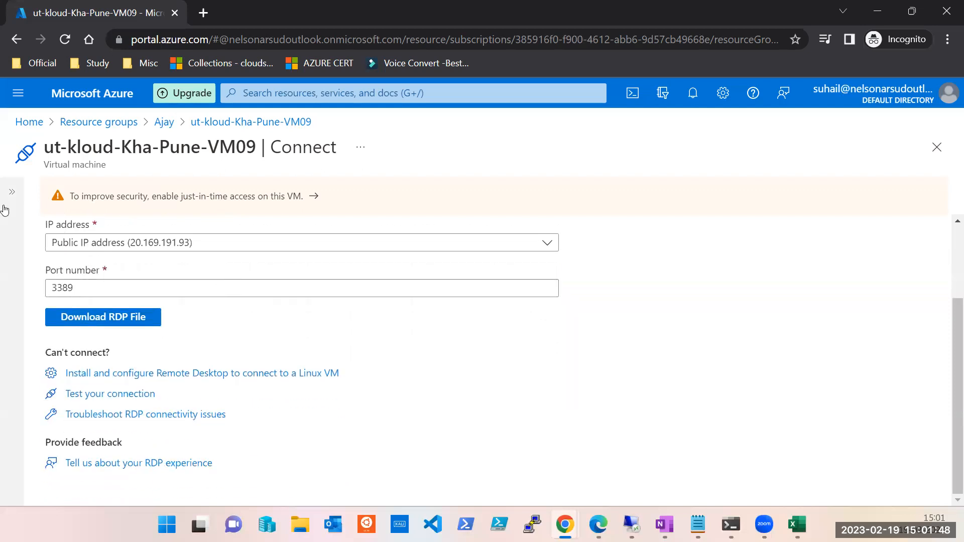
pyautogui.scroll(2, 121, 225)
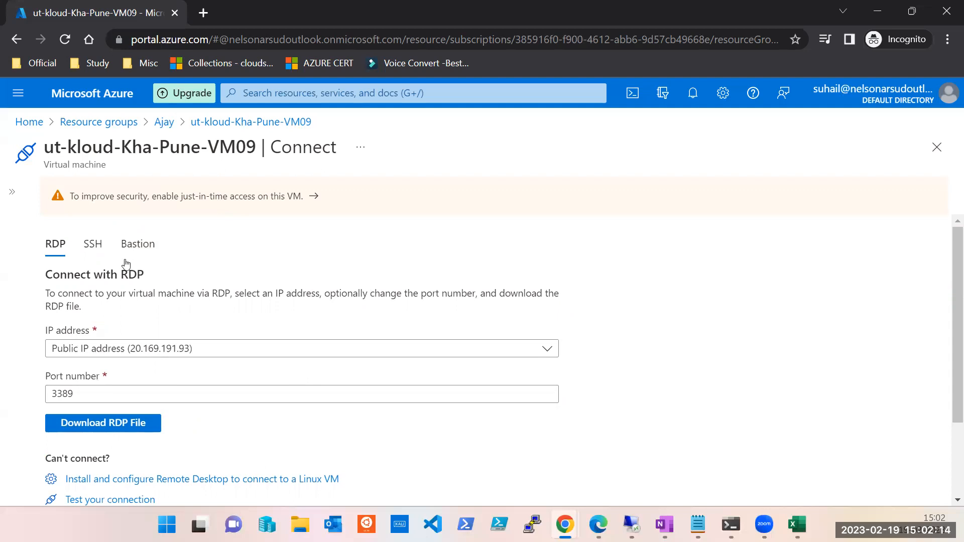
# Switch to the Chrome window showing the client virtual machine and open its Connect page
pyautogui.click(68, 395)
pyautogui.click(565, 525)
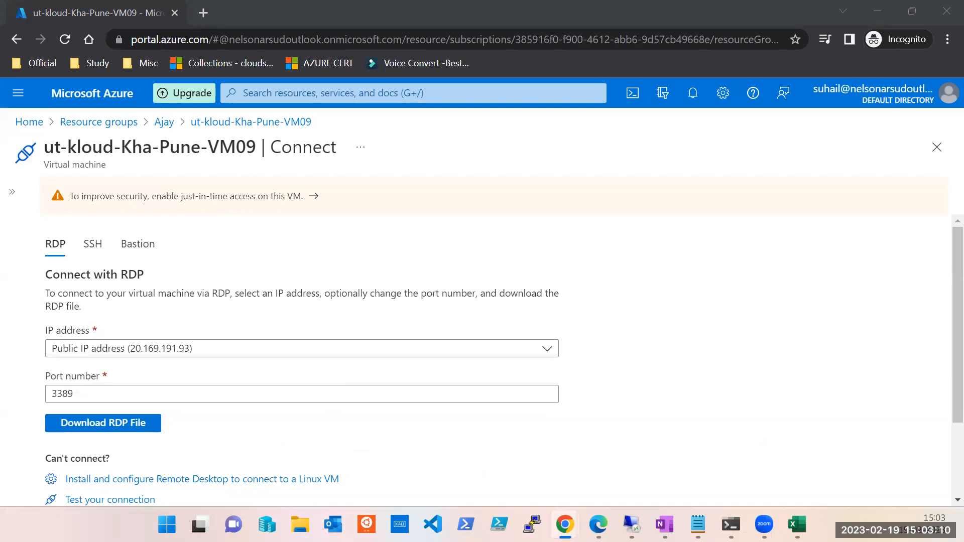
pyautogui.hotkey('alt', 'Tab')
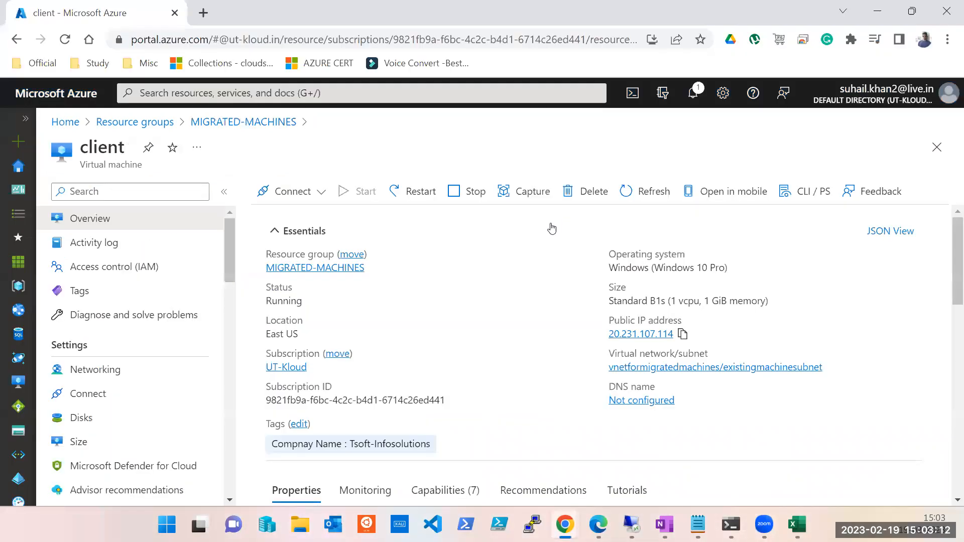
pyautogui.click(77, 394)
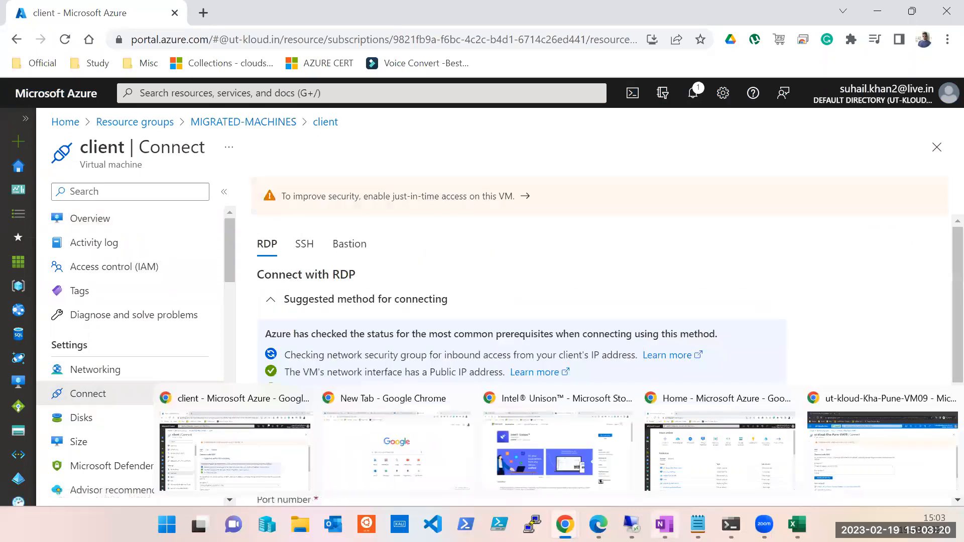
# Close the open Remote Desktop session to 20.231.107.114 and return to the client virtual machine's Connect page in Chrome
pyautogui.moveTo(631, 525)
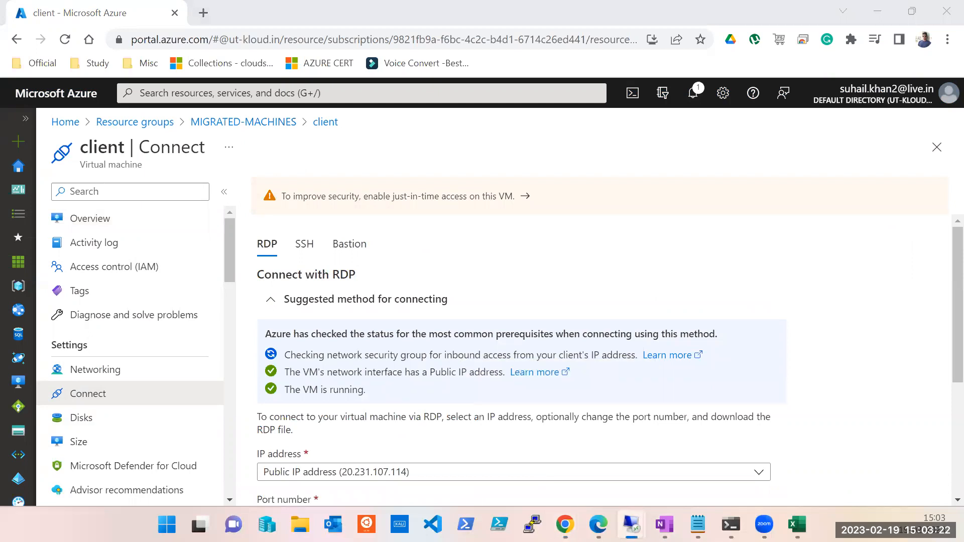
pyautogui.rightClick(631, 525)
pyautogui.click(631, 525)
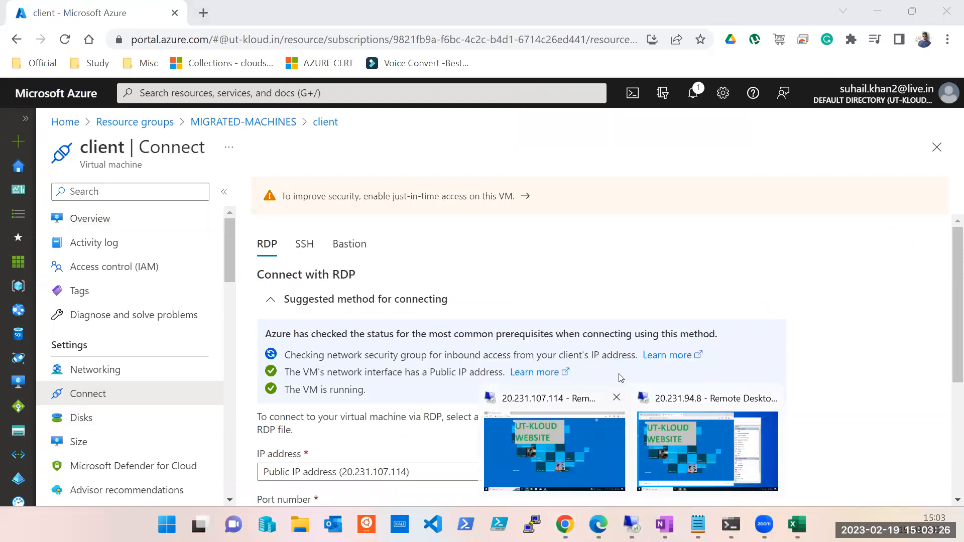
pyautogui.click(617, 399)
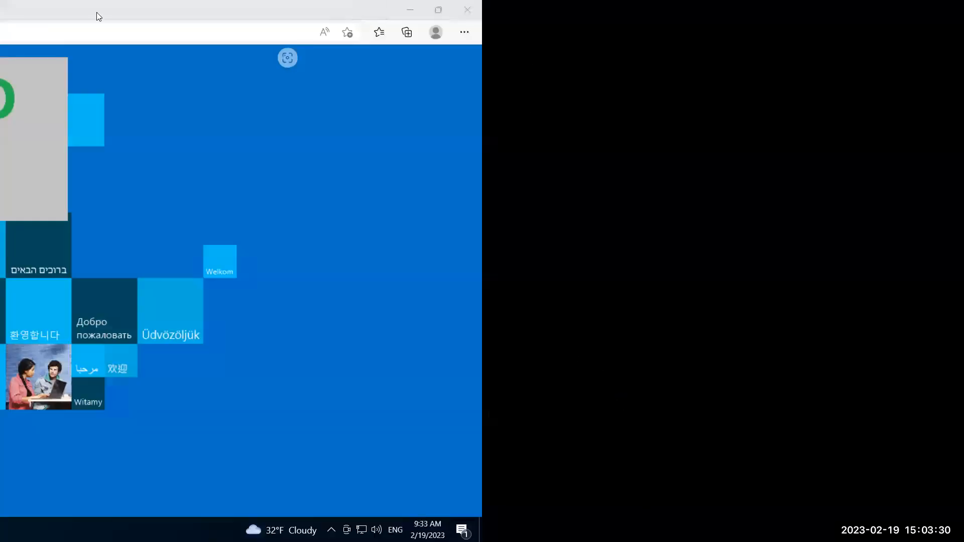
pyautogui.click(251, 4)
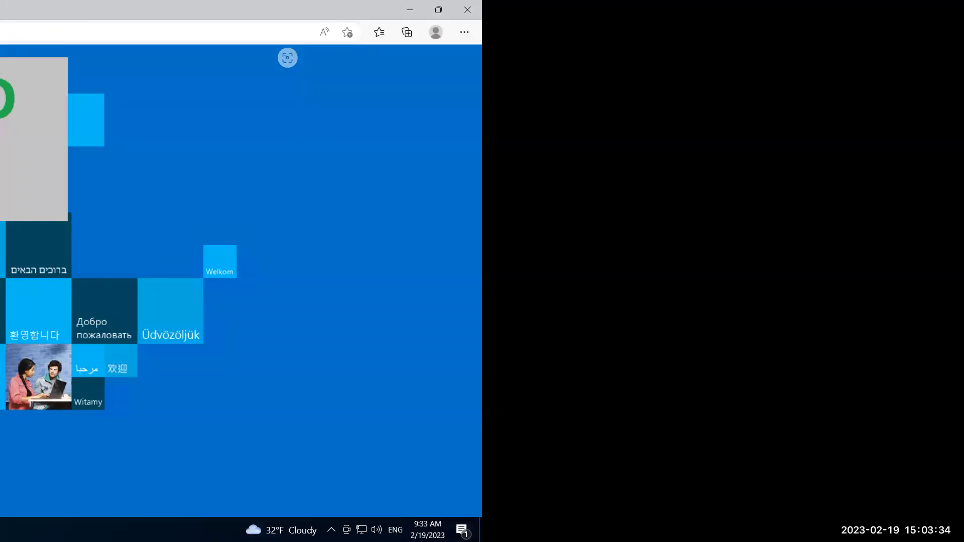
pyautogui.hotkey('alt', 'Tab')
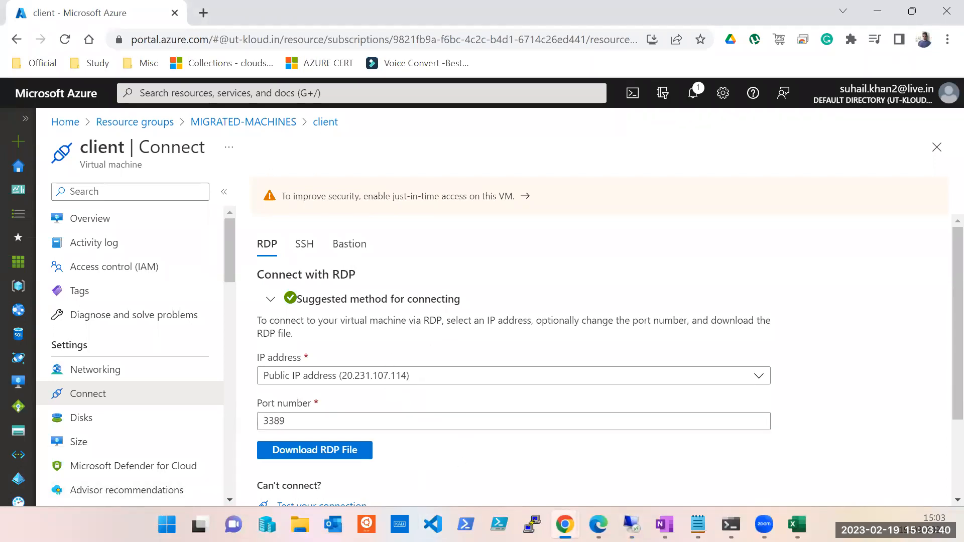
# Open Remote Desktop Connection, connect to 20.231.107.114 despite the certificate warning, and bring the remote session to the front
pyautogui.click(166, 525)
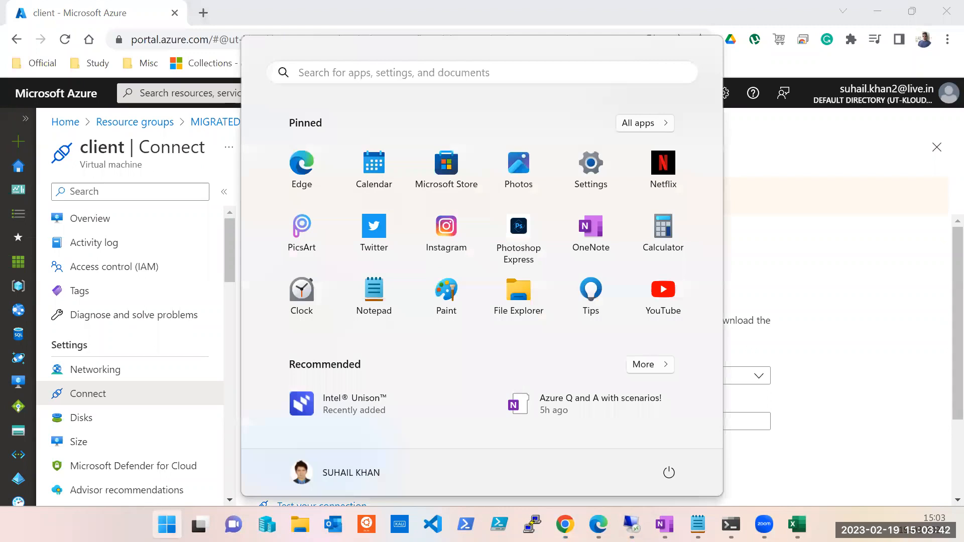
pyautogui.write('rdp')
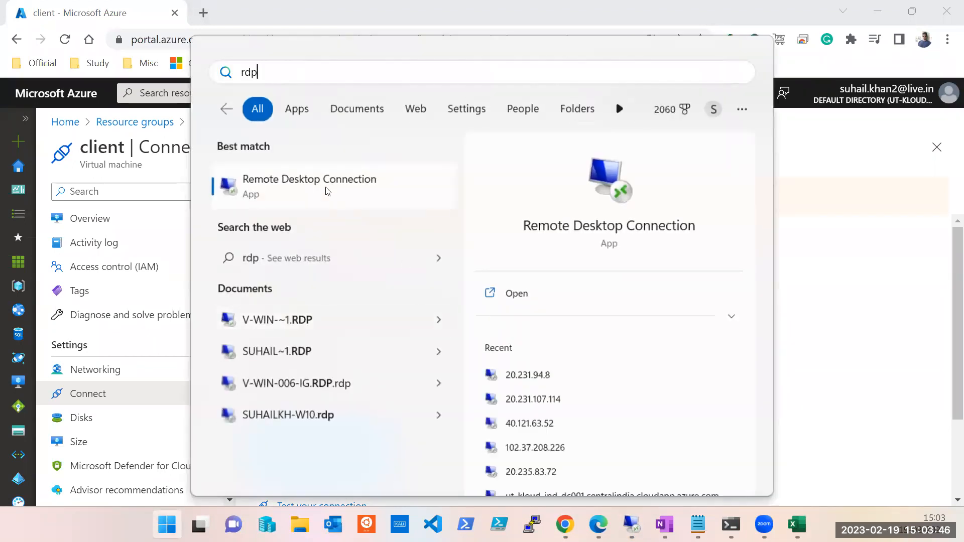
pyautogui.click(326, 190)
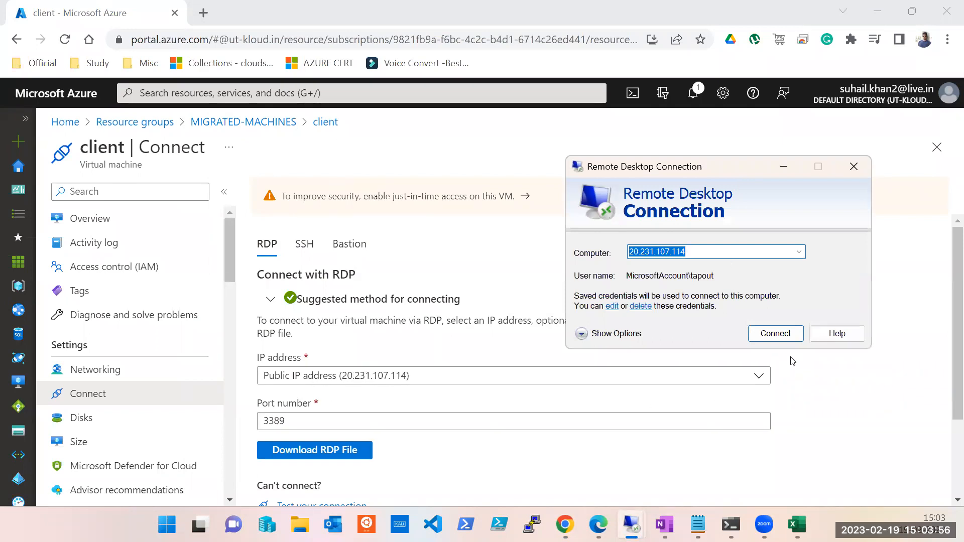
pyautogui.click(770, 337)
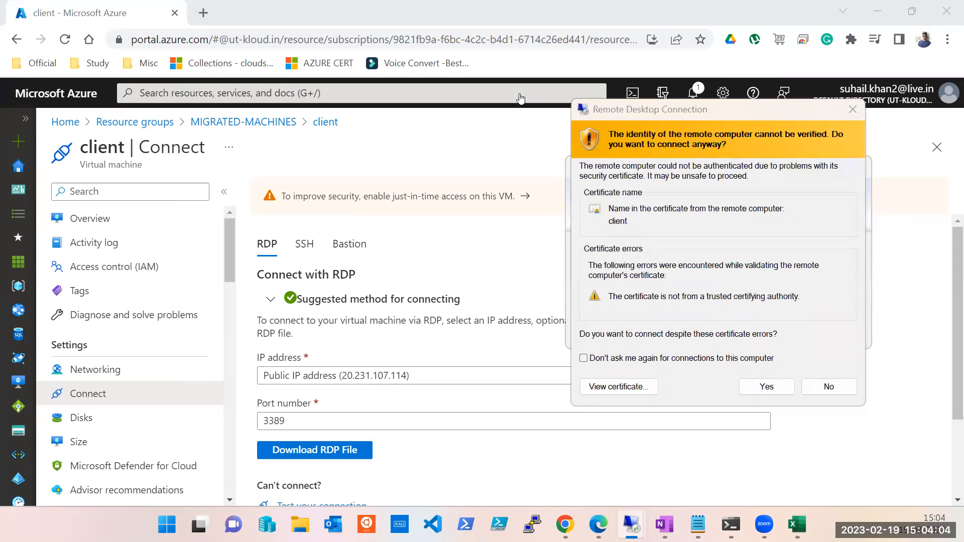
pyautogui.click(776, 393)
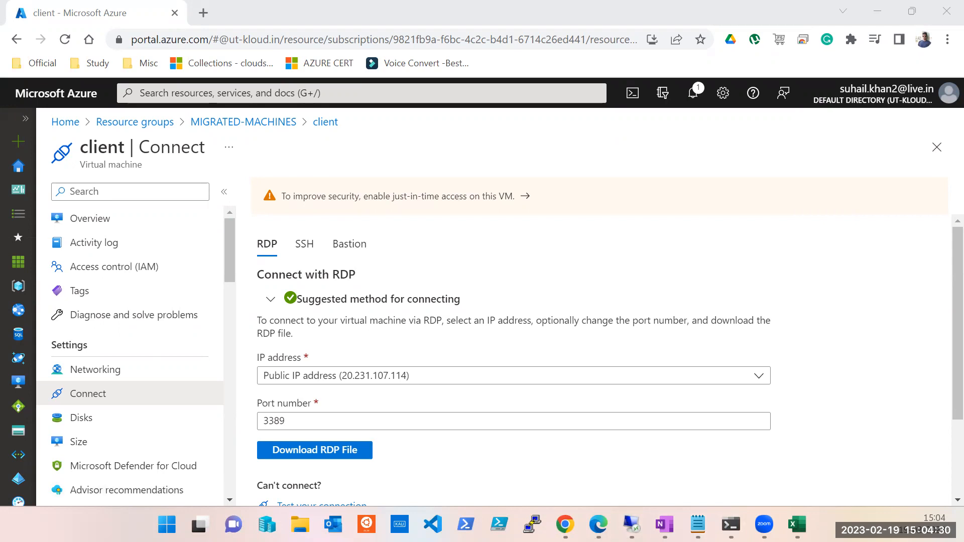
pyautogui.hotkey('alt', 'Tab')
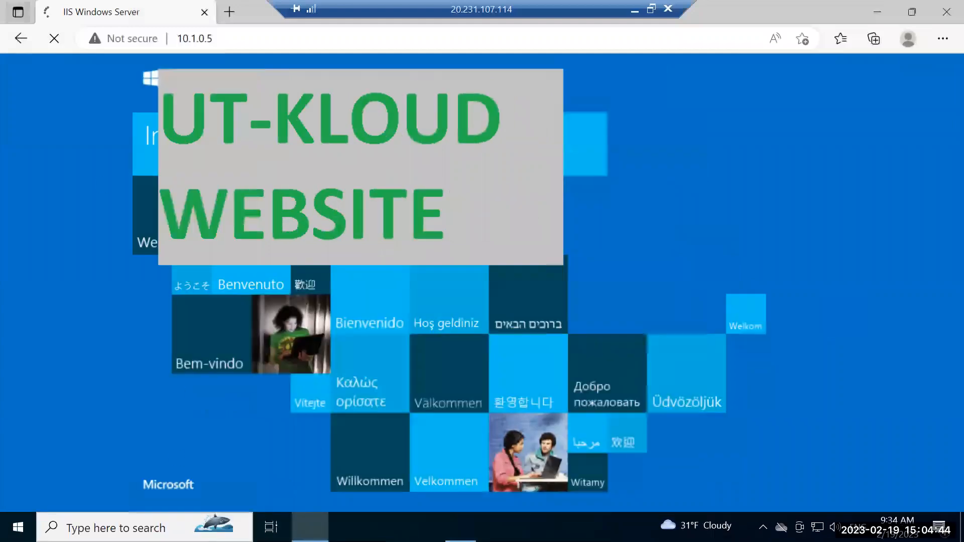
# Close the Recycle Bin window on the remote desktop and disconnect the session to 20.231.107.114
pyautogui.rightClick(241, 530)
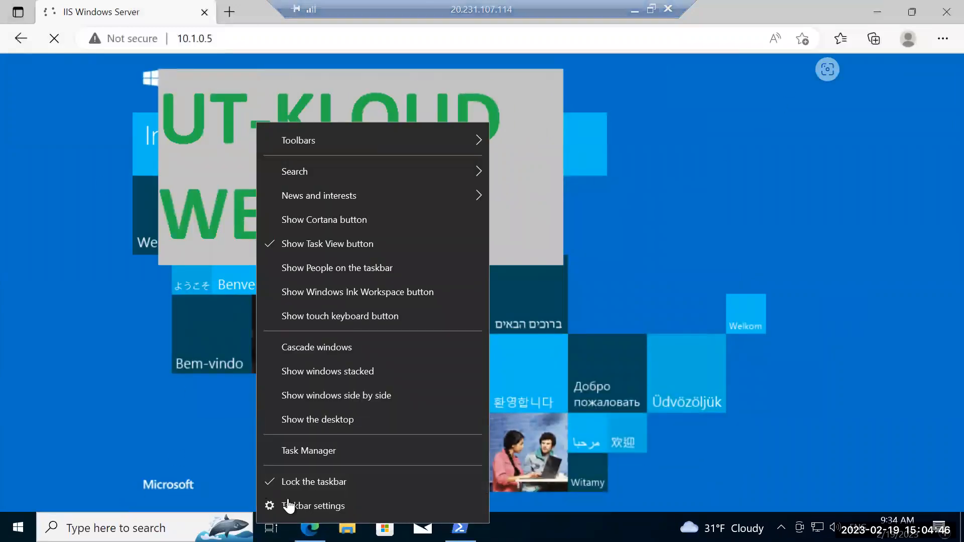
pyautogui.press('Escape')
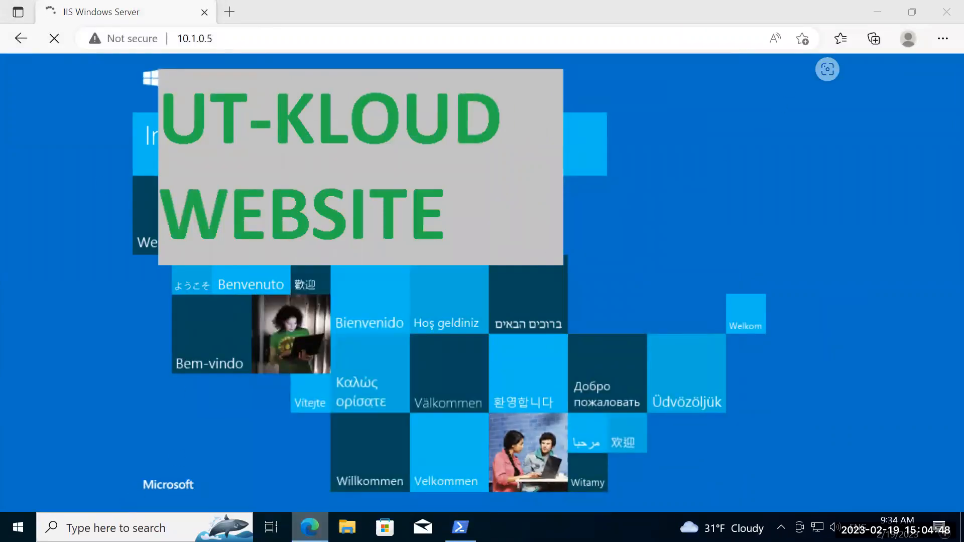
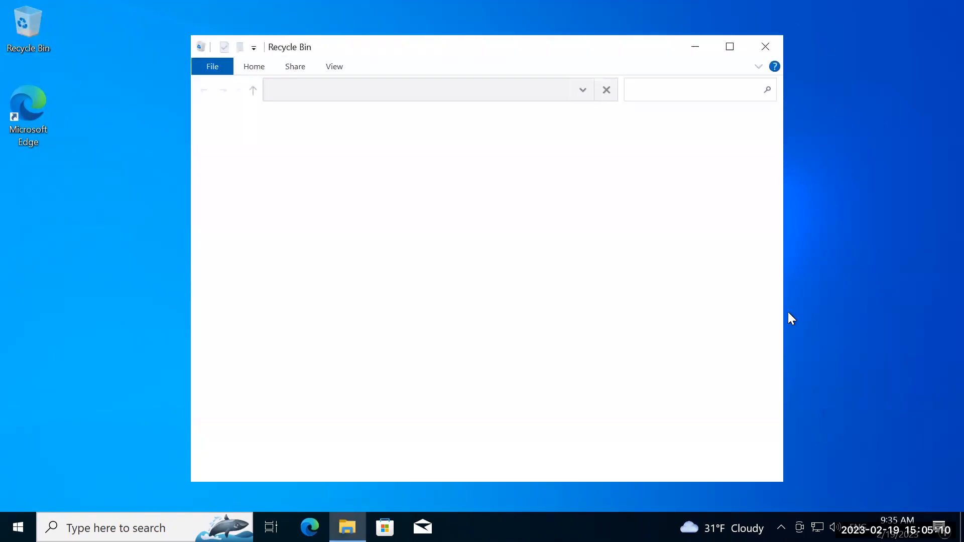
pyautogui.click(767, 47)
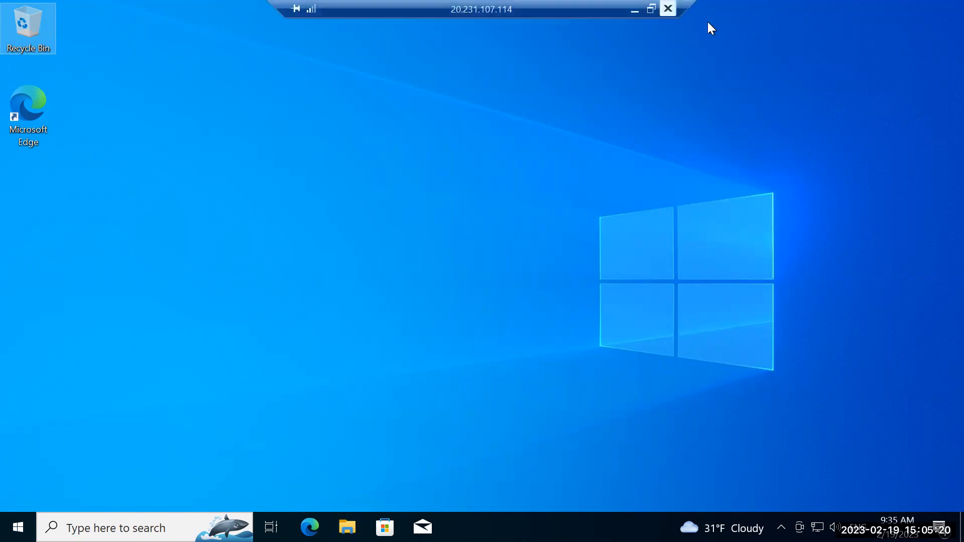
pyautogui.click(668, 9)
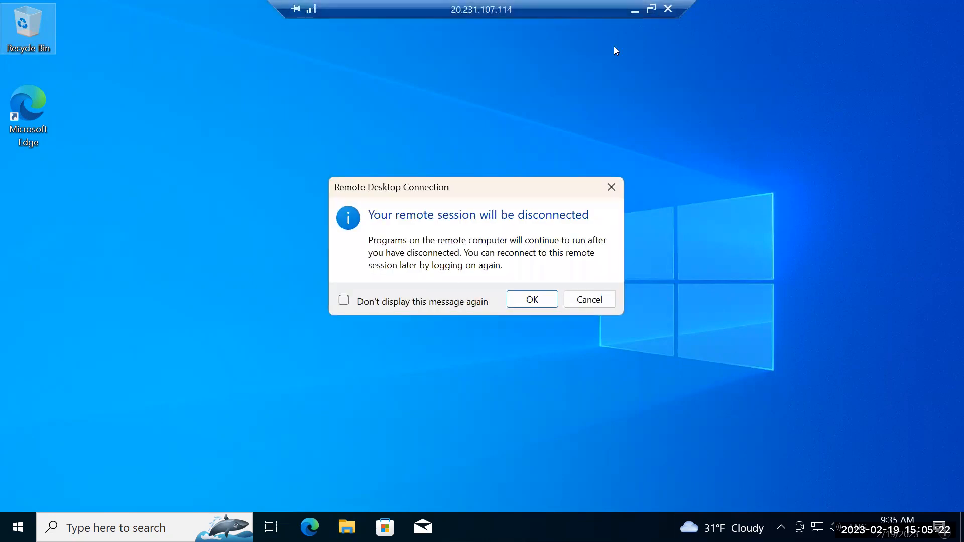
pyautogui.click(509, 296)
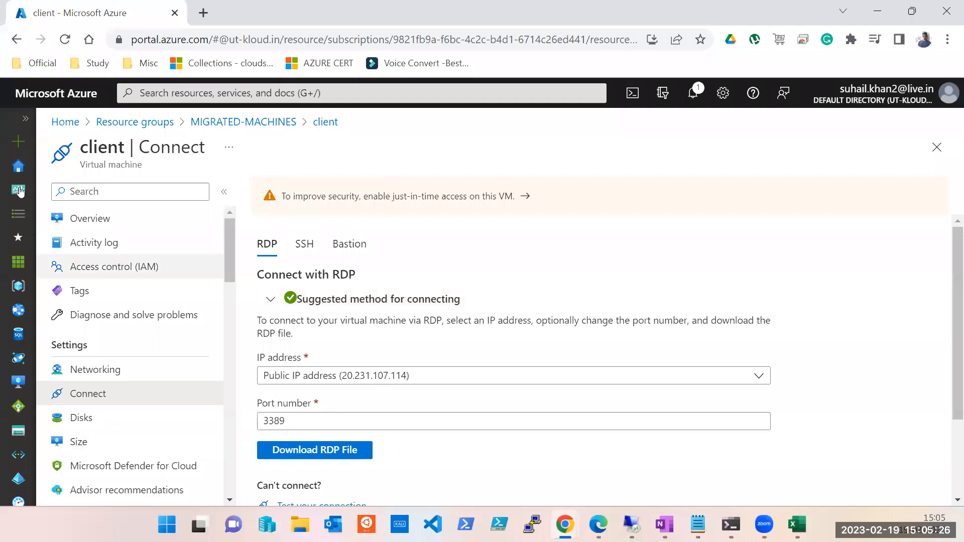
# Download the client virtual machine's RDP file from its Connect page and save it as client.rdp on the Desktop
pyautogui.click(105, 224)
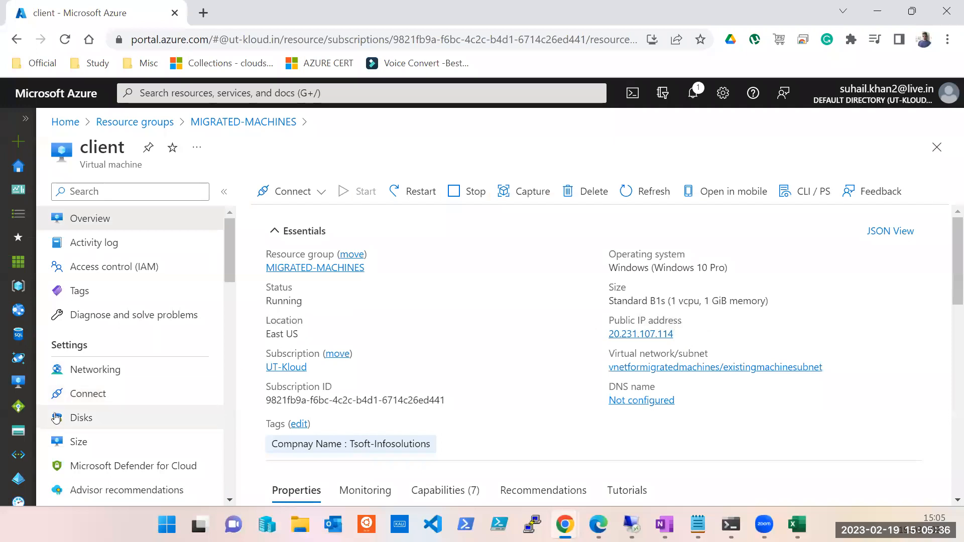
pyautogui.click(94, 393)
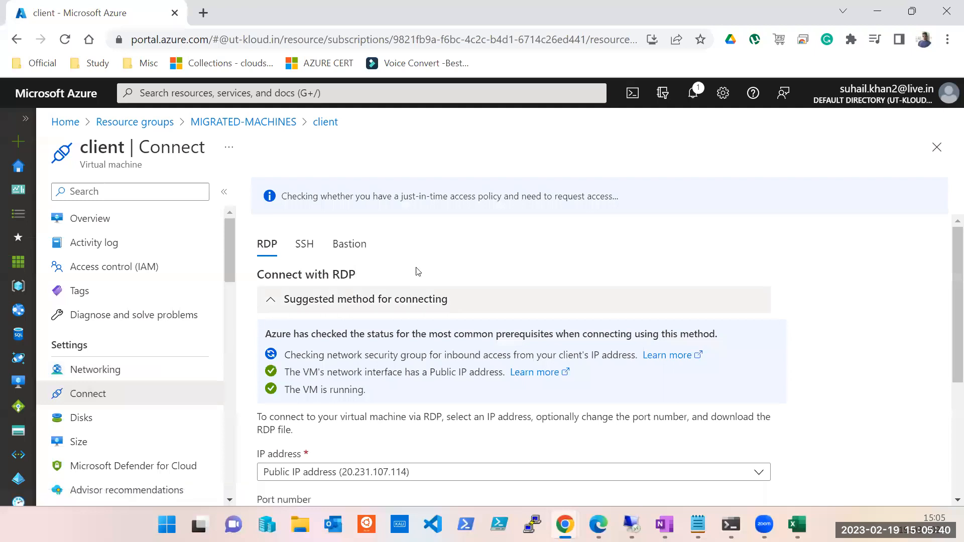
pyautogui.scroll(-1, 448, 262)
pyautogui.scroll(-2, 448, 261)
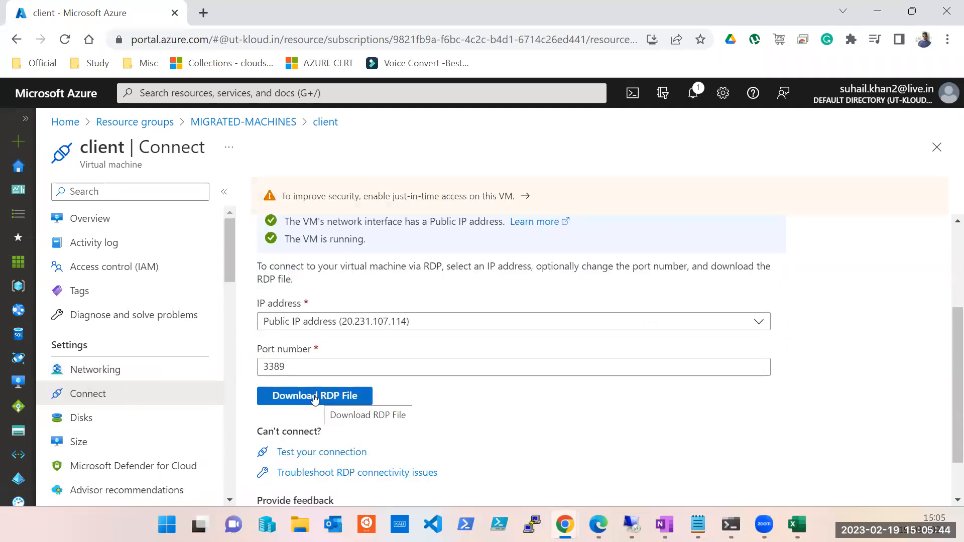
pyautogui.click(308, 398)
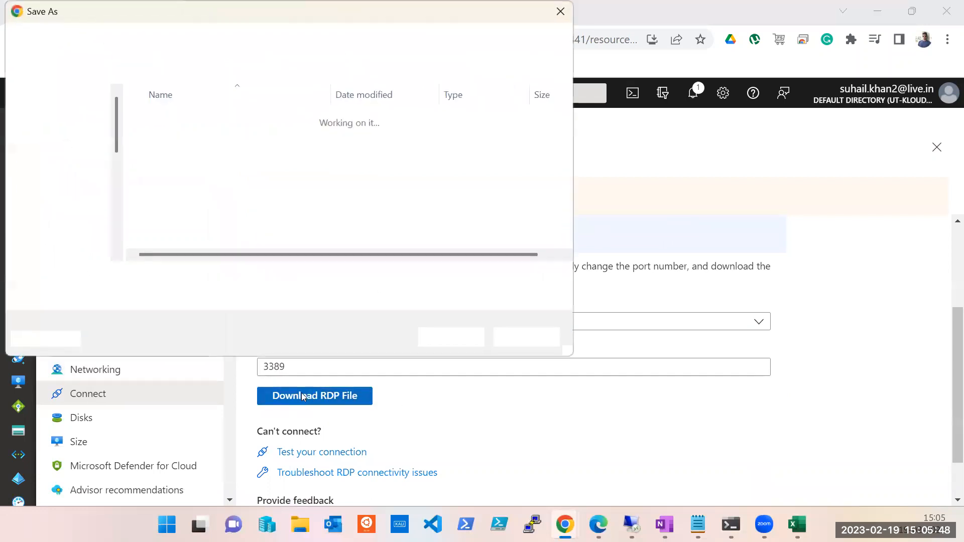
pyautogui.click(62, 193)
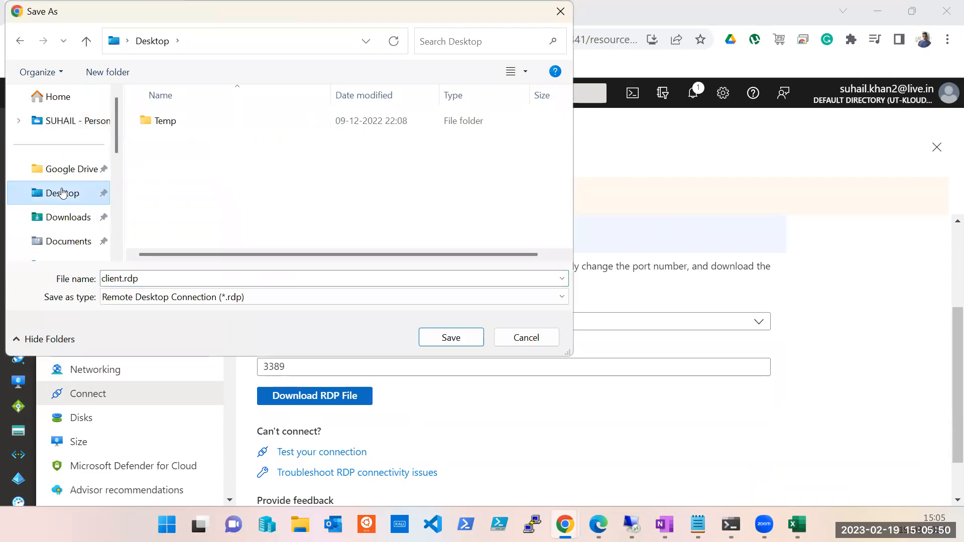
pyautogui.click(472, 340)
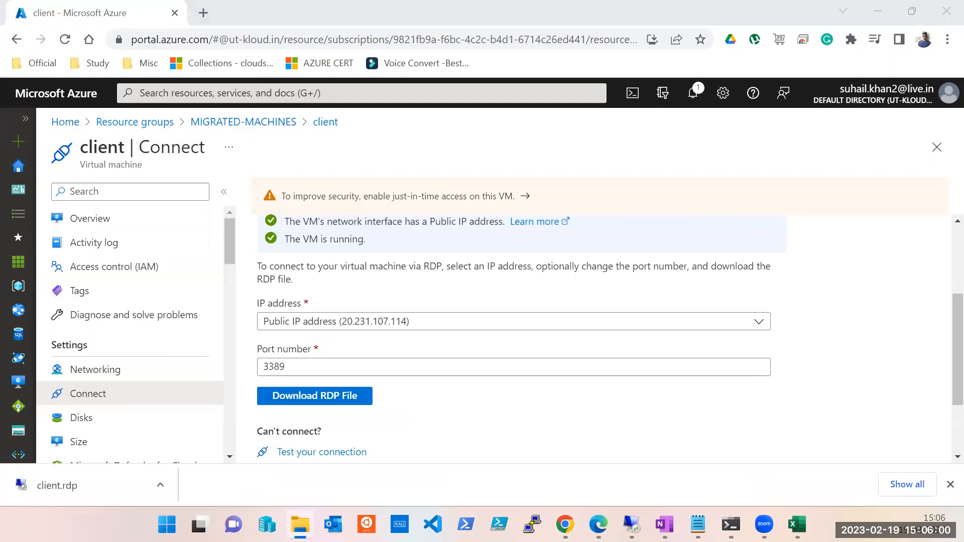
# Open client.rdp from the Desktop folder in File Explorer and connect to 20.231.107.114 despite the unknown publisher warning
pyautogui.scroll(-2, 602, 326)
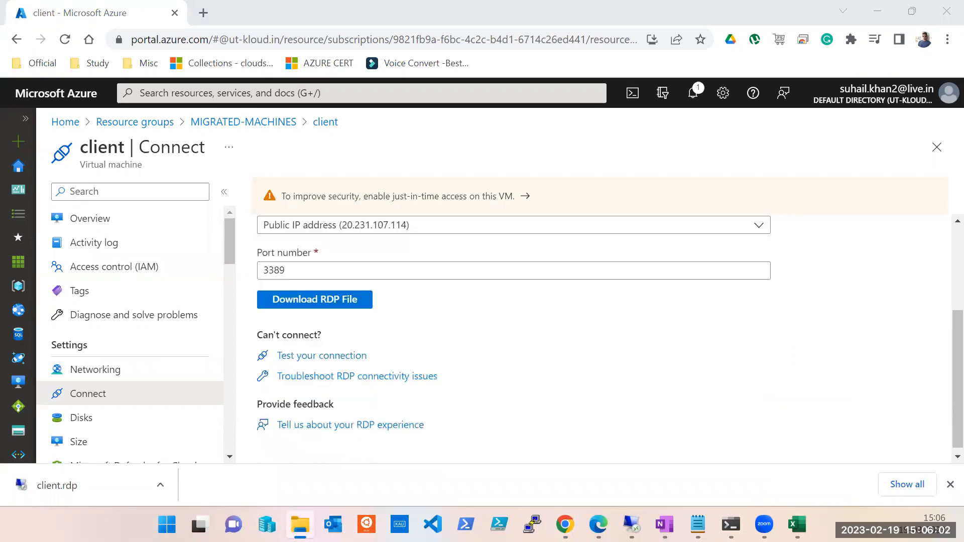
pyautogui.doubleClick(428, 208)
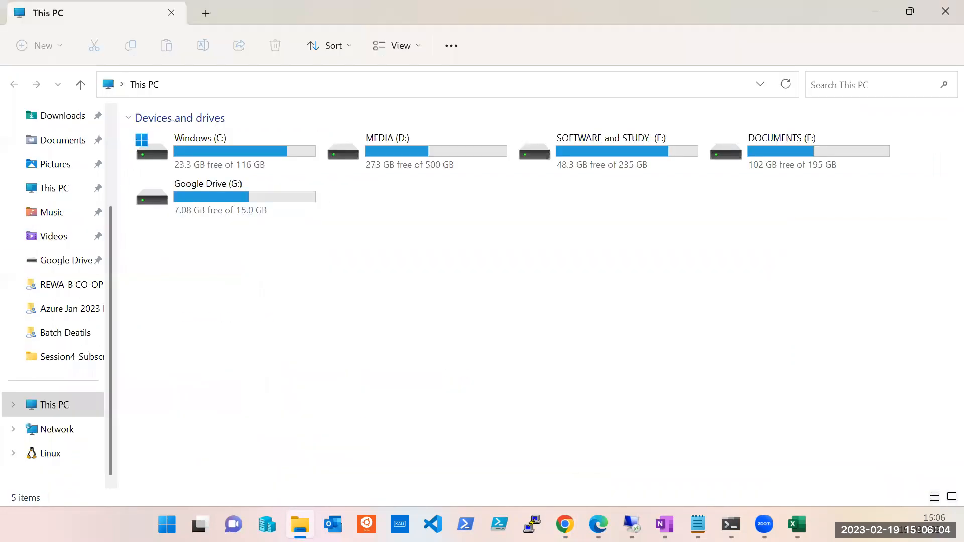
pyautogui.scroll(2, 48, 208)
pyautogui.click(49, 219)
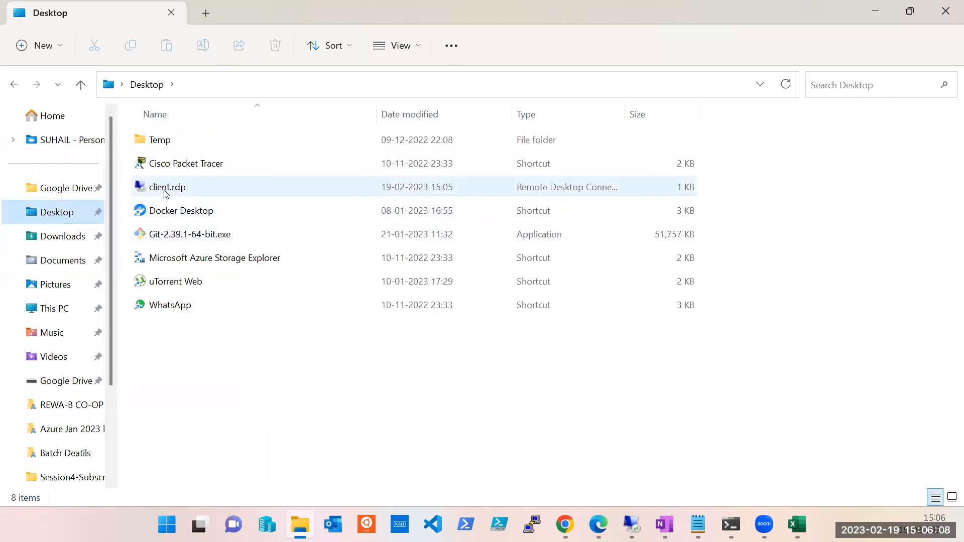
pyautogui.doubleClick(165, 195)
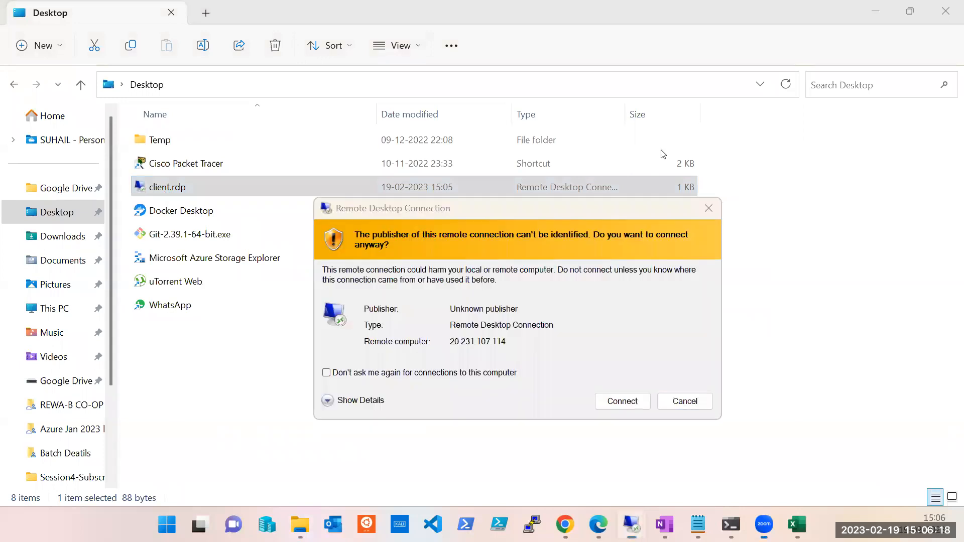
pyautogui.click(456, 347)
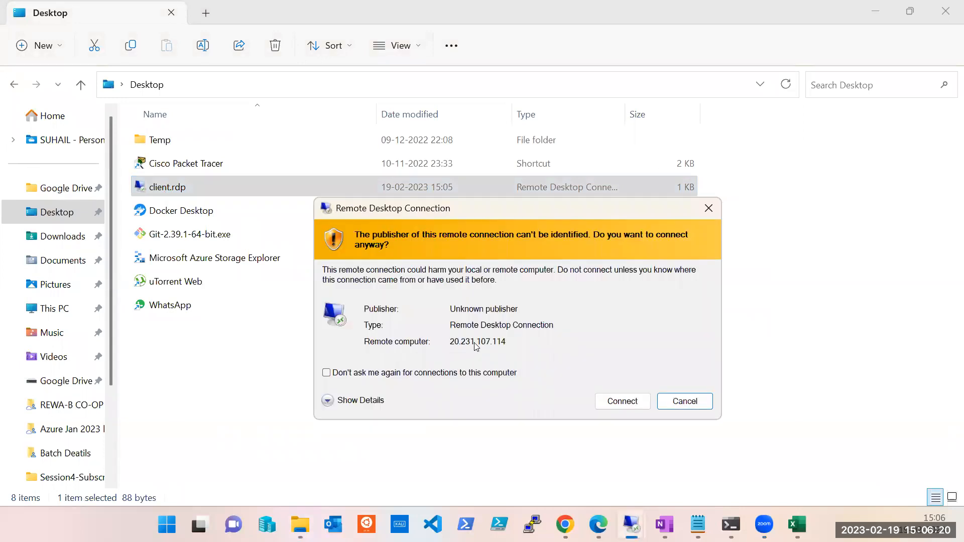
pyautogui.click(623, 401)
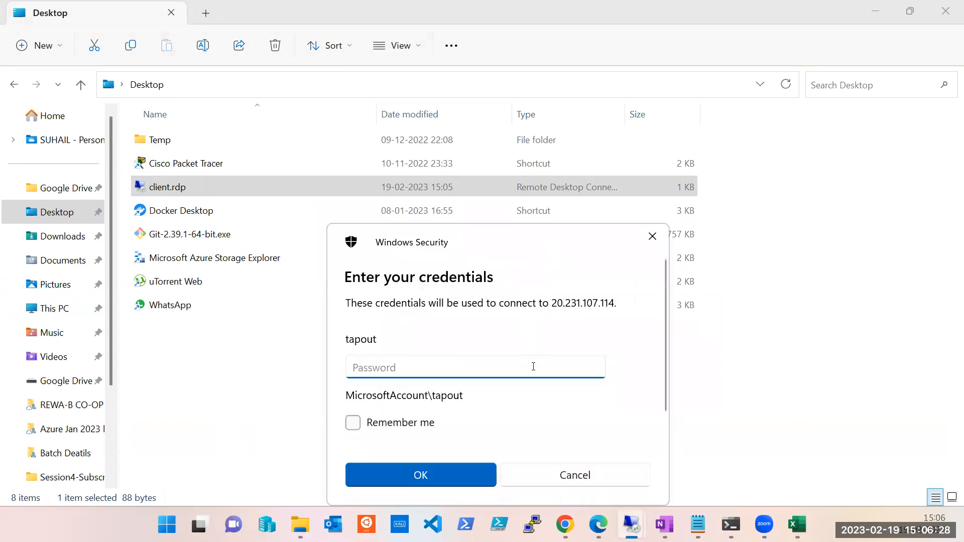
# Enter the account password and sign in to the remote session on 20.231.107.114
pyautogui.write('•••••••')
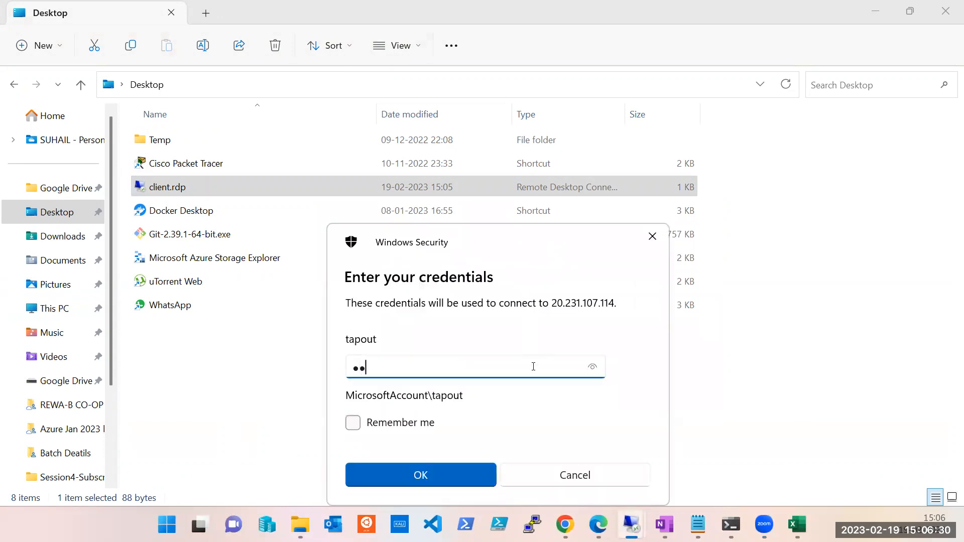
pyautogui.write('•••')
pyautogui.hotkey('ctrl', 'a')
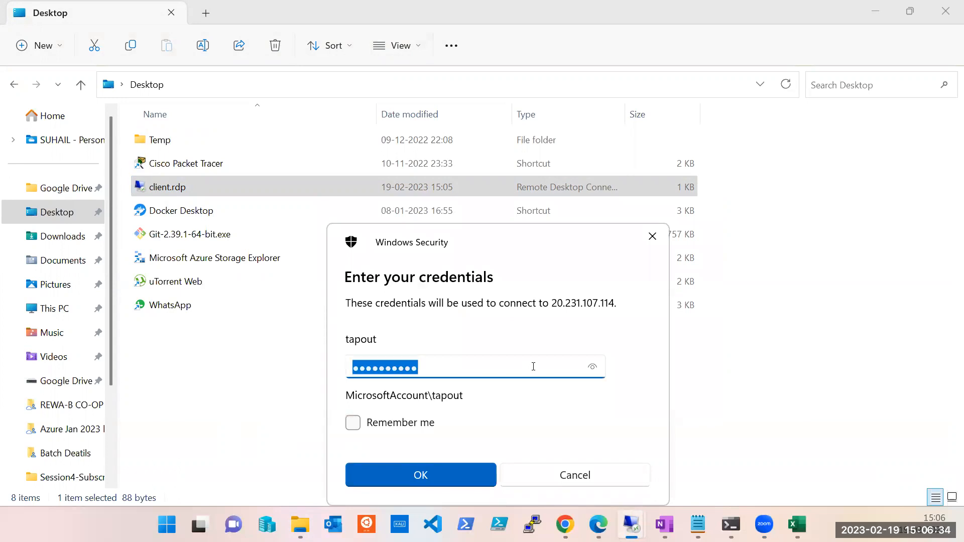
pyautogui.write('••••••••')
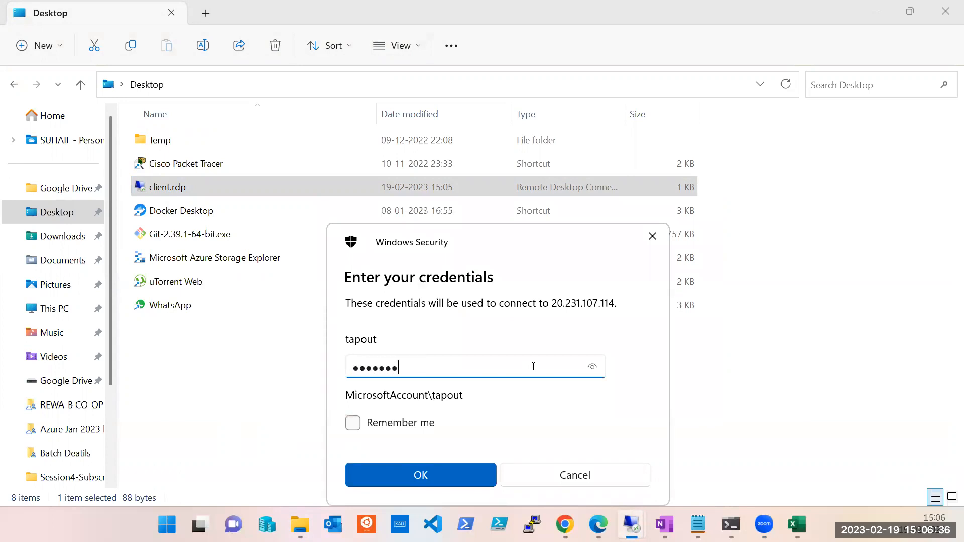
pyautogui.write('•••••')
pyautogui.press('Return')
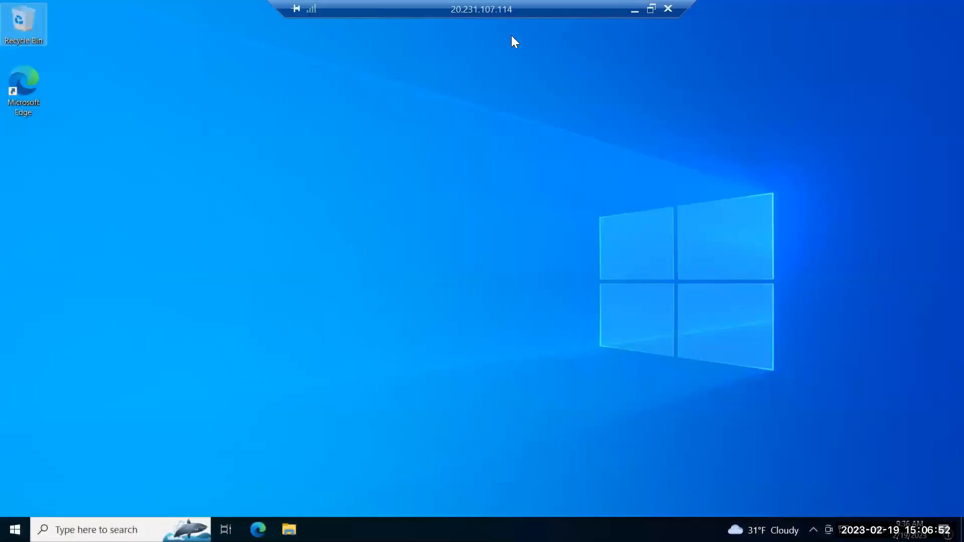
# Minimize the remote session and delete client.rdp from the Desktop folder
pyautogui.click(635, 10)
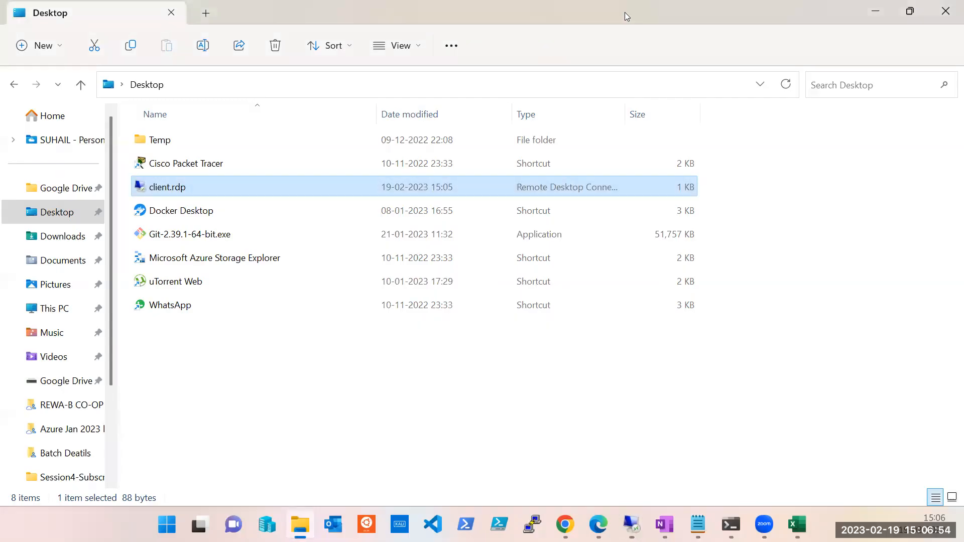
pyautogui.click(189, 206)
pyautogui.click(190, 194)
pyautogui.press('Delete')
pyautogui.press('Return')
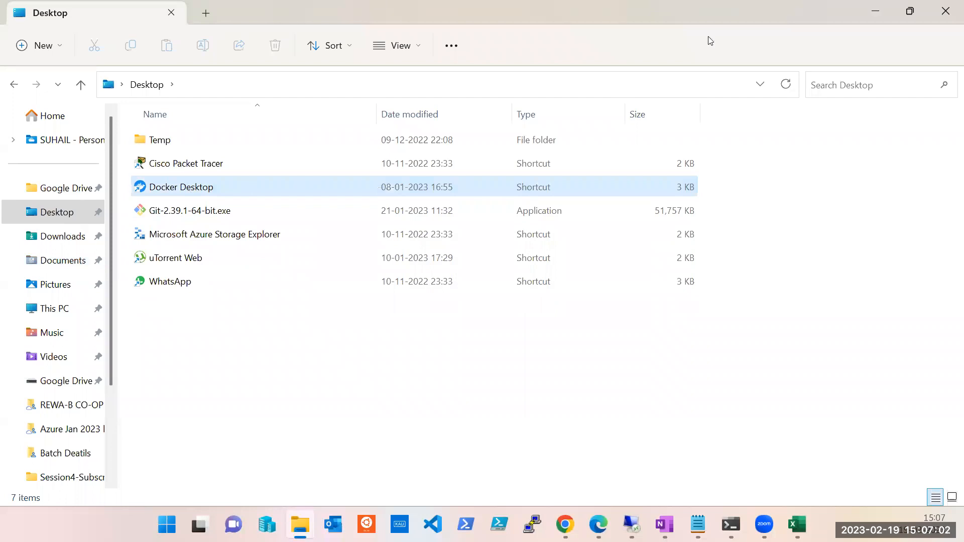
# Close File Explorer, returning to Chrome, and open the connection test from the client virtual machine's Connect page
pyautogui.click(944, 17)
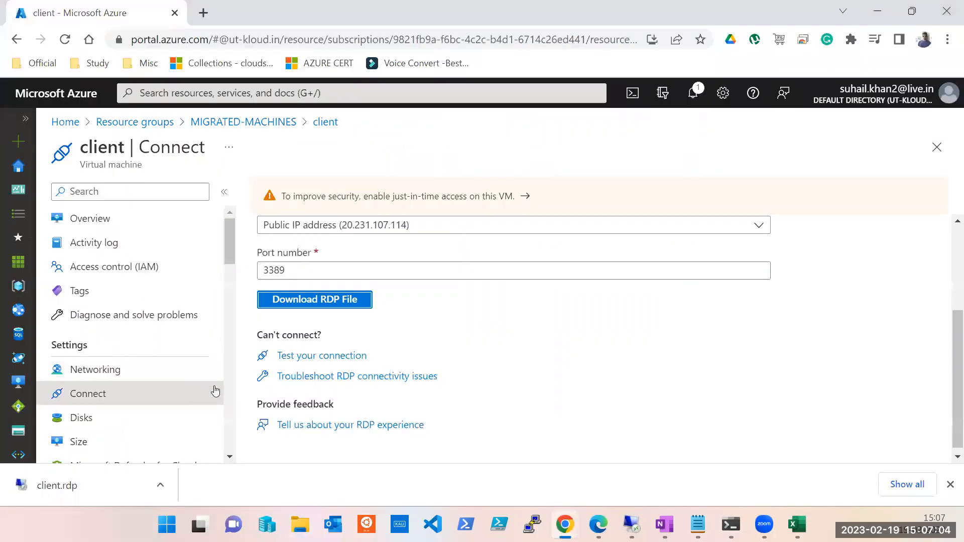
pyautogui.click(283, 299)
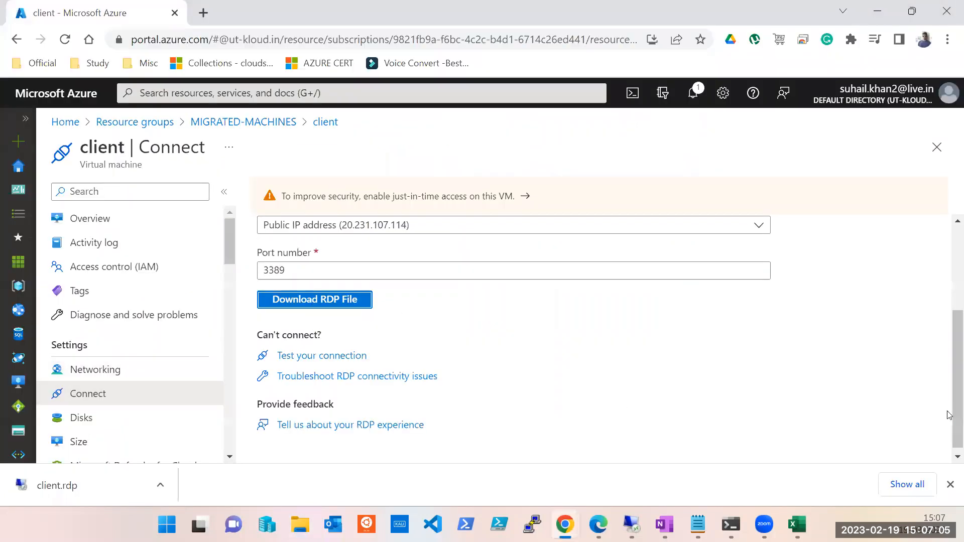
pyautogui.click(951, 484)
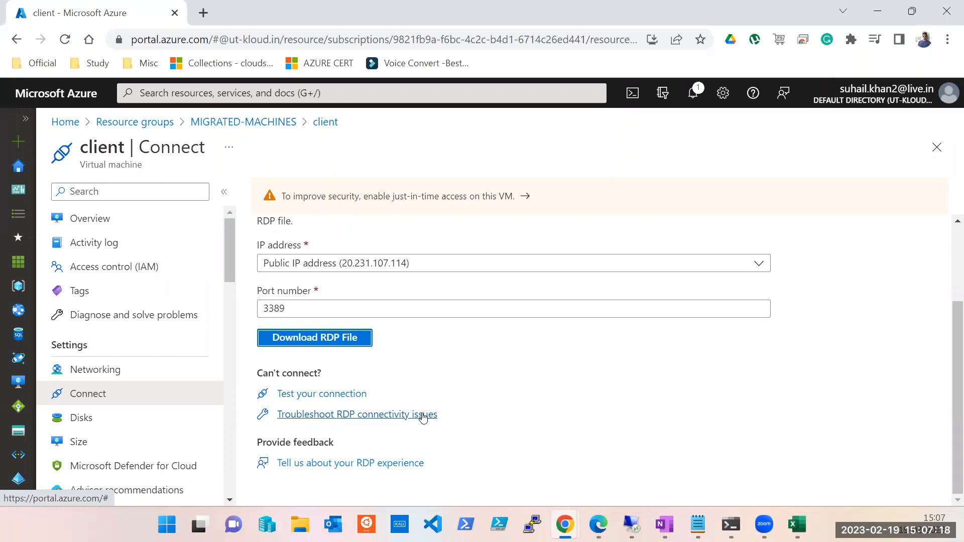
pyautogui.click(311, 403)
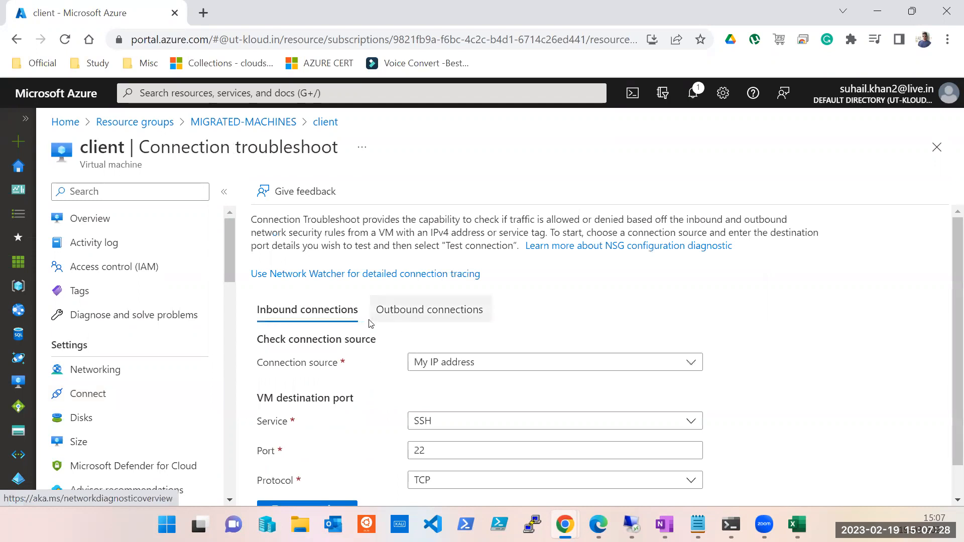
pyautogui.scroll(-1, 368, 323)
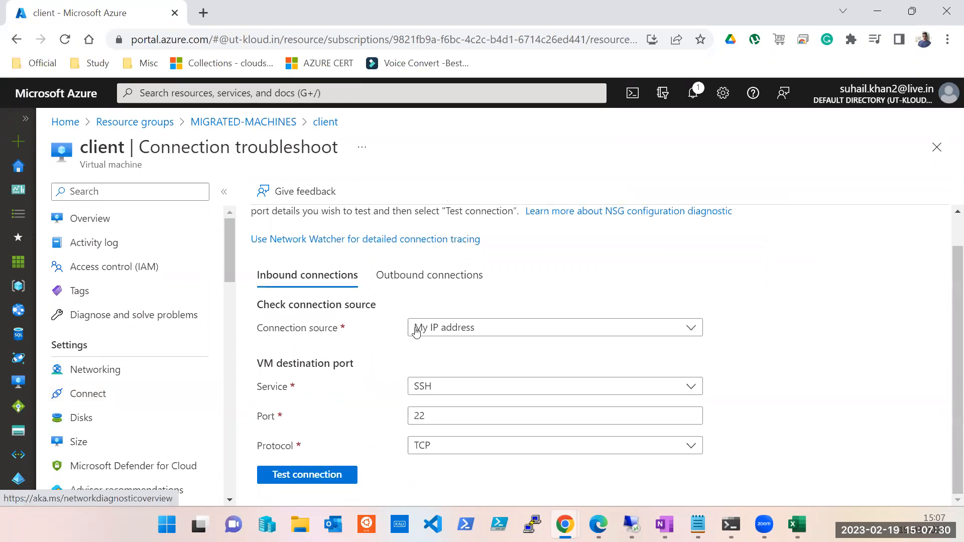
# Examine the inbound connection source options and the outbound connection test settings, ending on the inbound connection test
pyautogui.click(452, 334)
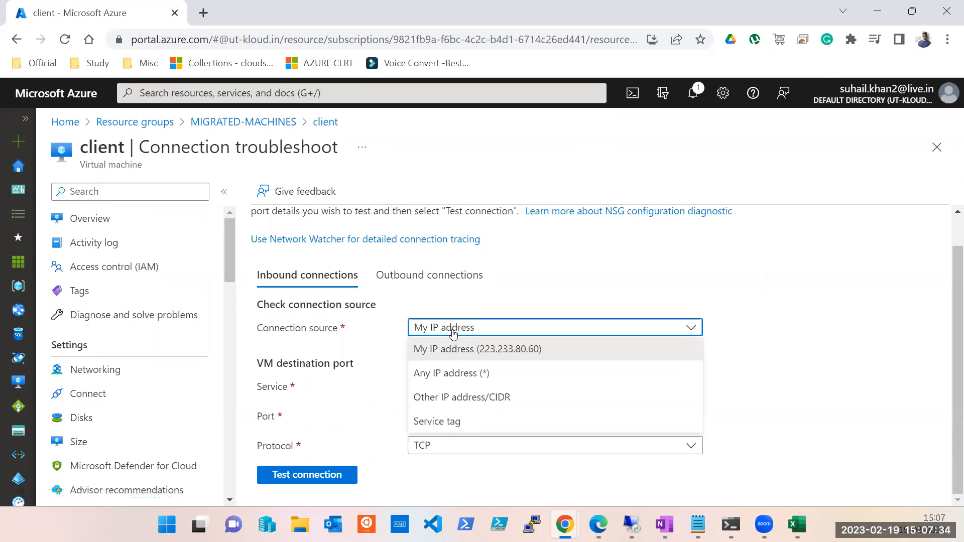
pyautogui.click(454, 333)
pyautogui.click(454, 333)
pyautogui.click(453, 332)
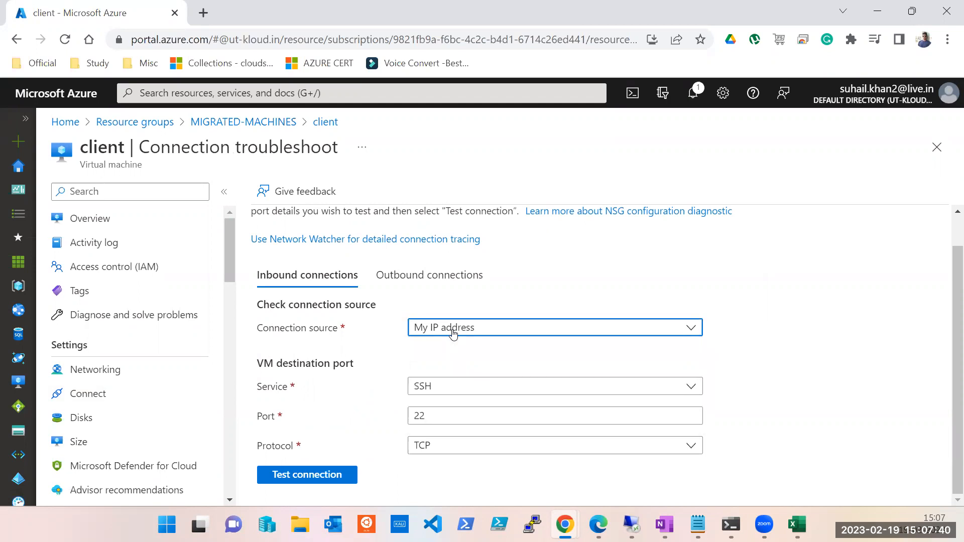
pyautogui.click(444, 280)
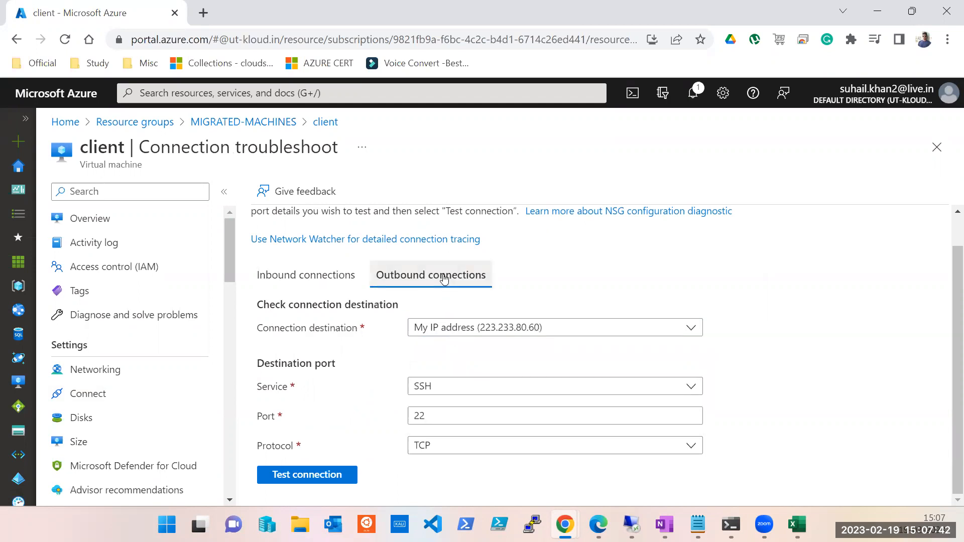
pyautogui.click(287, 280)
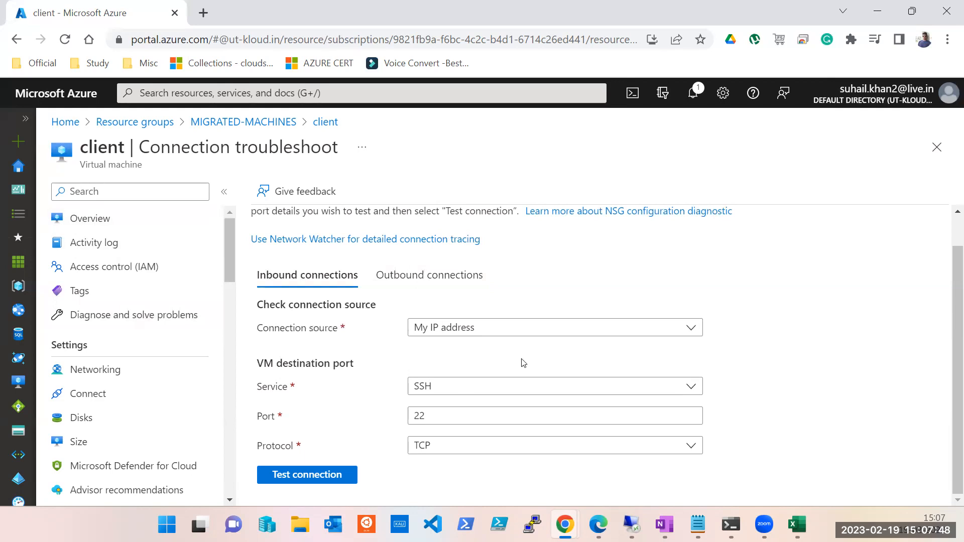
# Set the connection source of the inbound connection test to Any IP address (*)
pyautogui.click(516, 332)
pyautogui.click(492, 351)
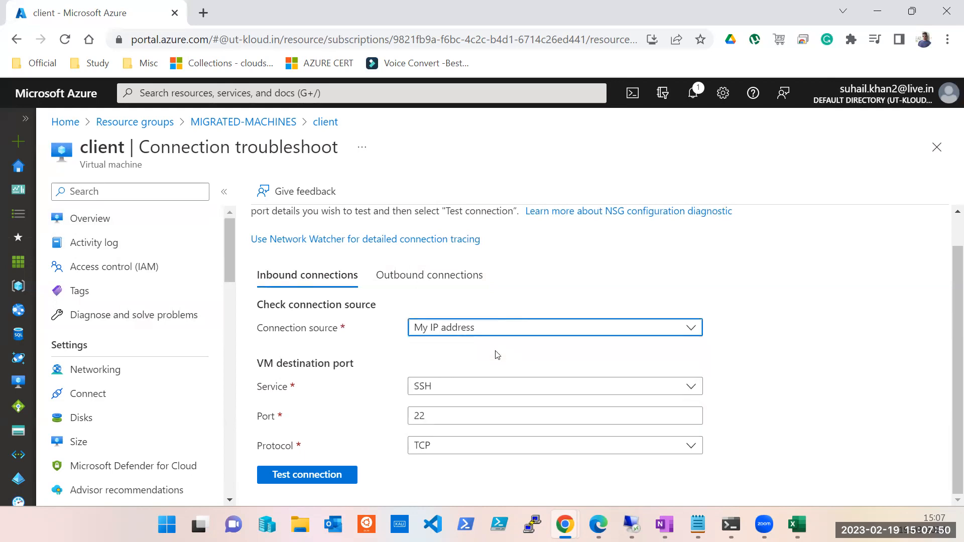
pyautogui.click(495, 329)
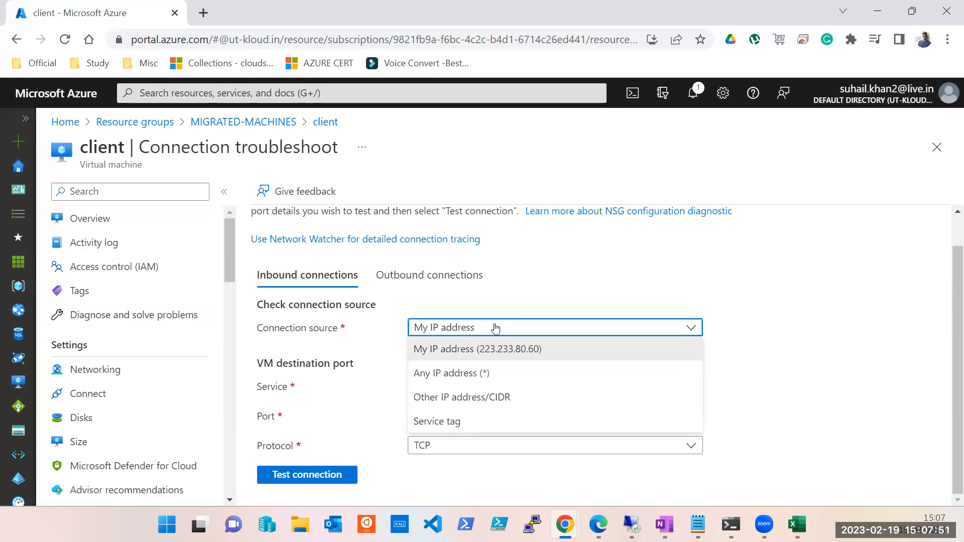
pyautogui.click(521, 352)
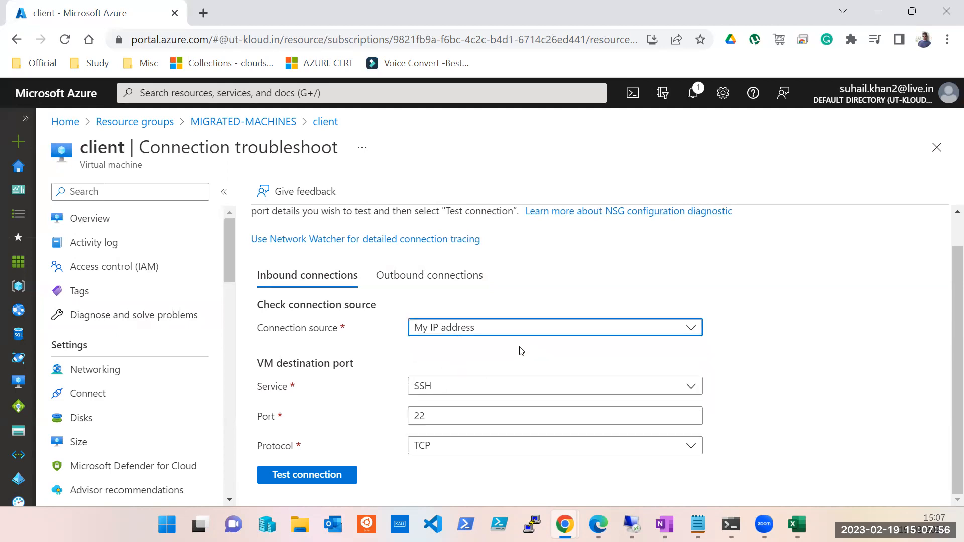
pyautogui.click(516, 330)
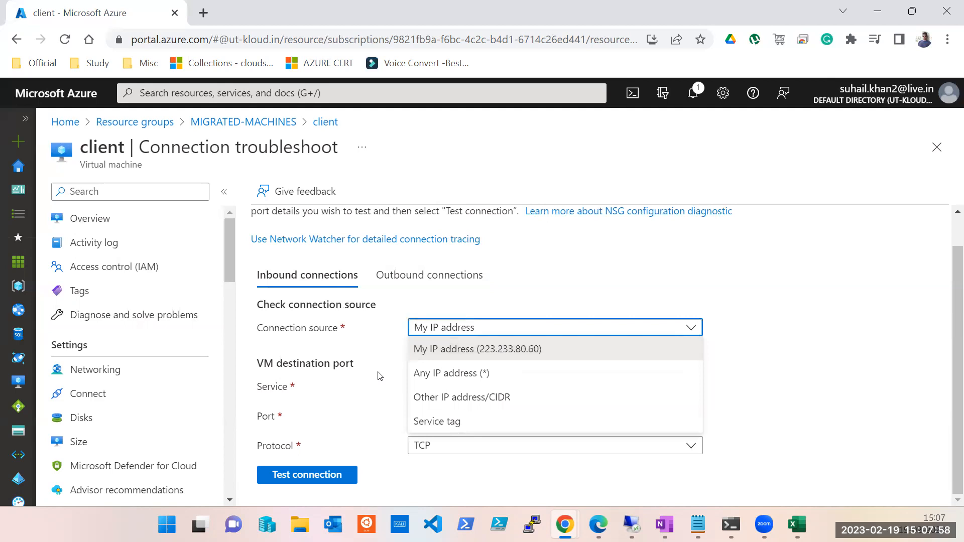
pyautogui.click(484, 373)
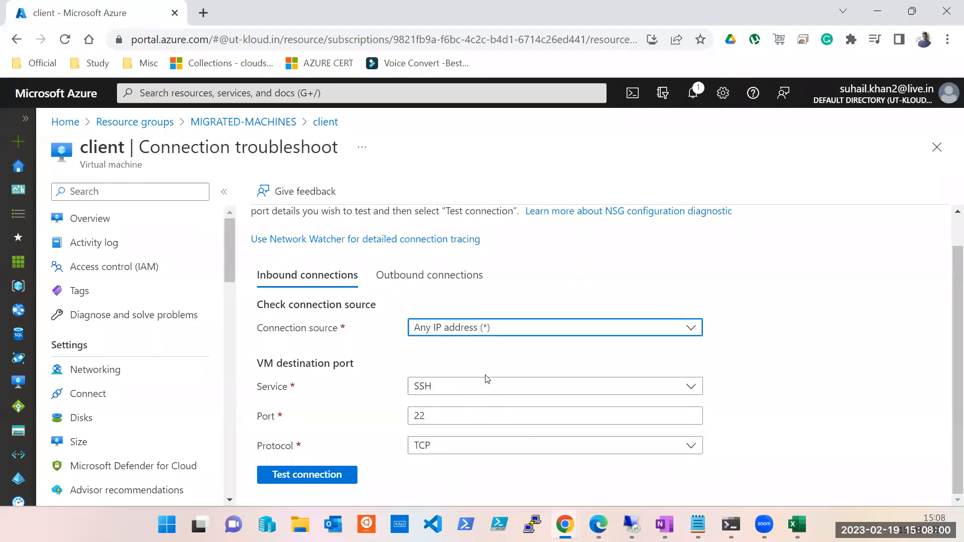
# Set the destination service of the inbound connection test to RDP and run the test
pyautogui.click(470, 394)
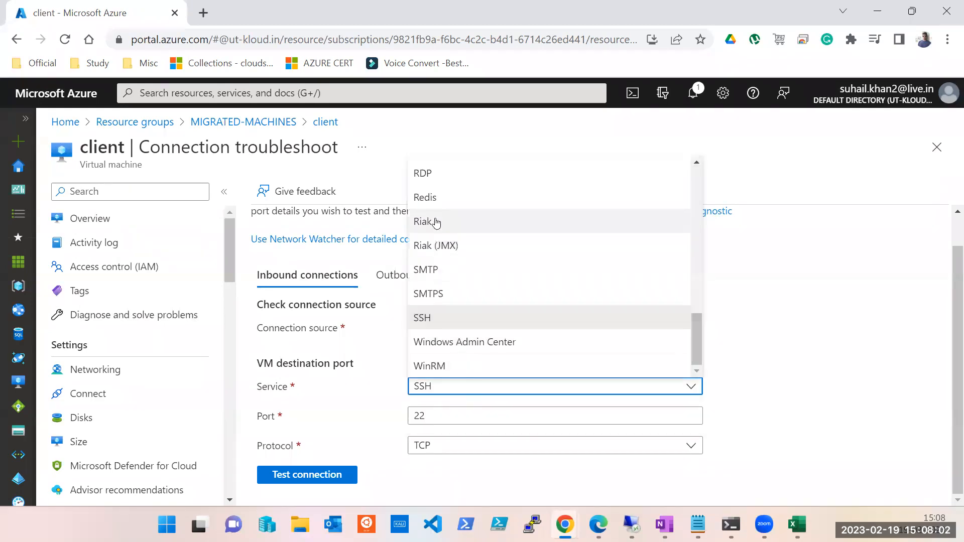
pyautogui.scroll(5, 462, 333)
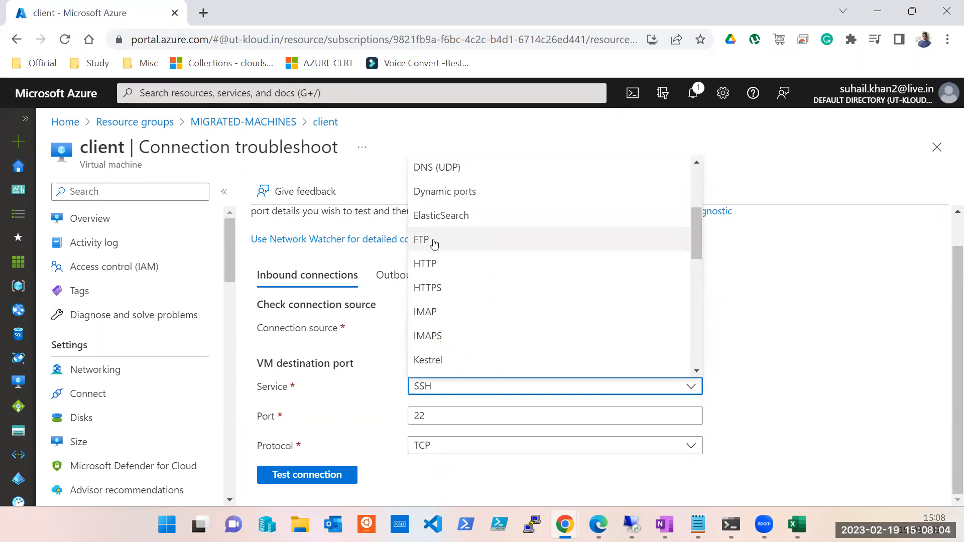
pyautogui.scroll(3, 434, 246)
pyautogui.scroll(-3, 450, 279)
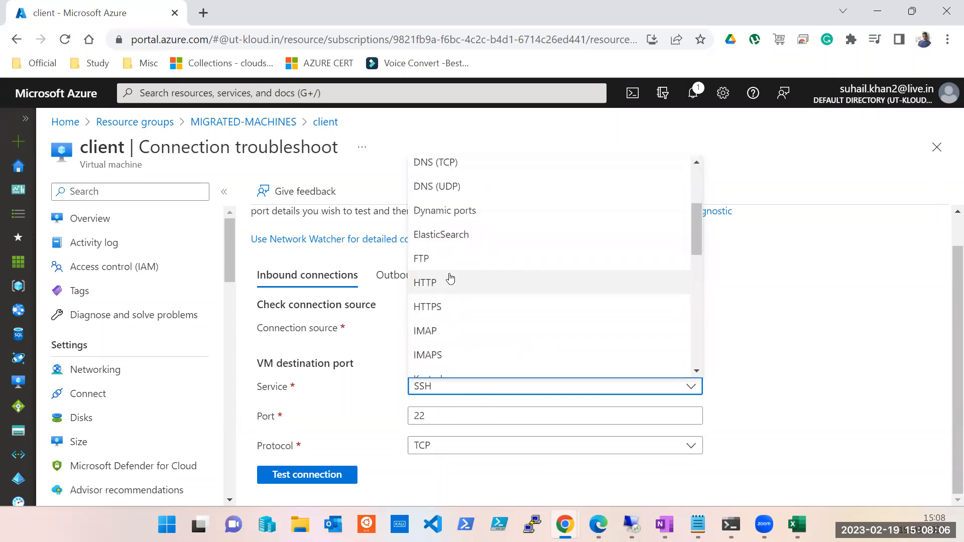
pyautogui.scroll(-8, 451, 280)
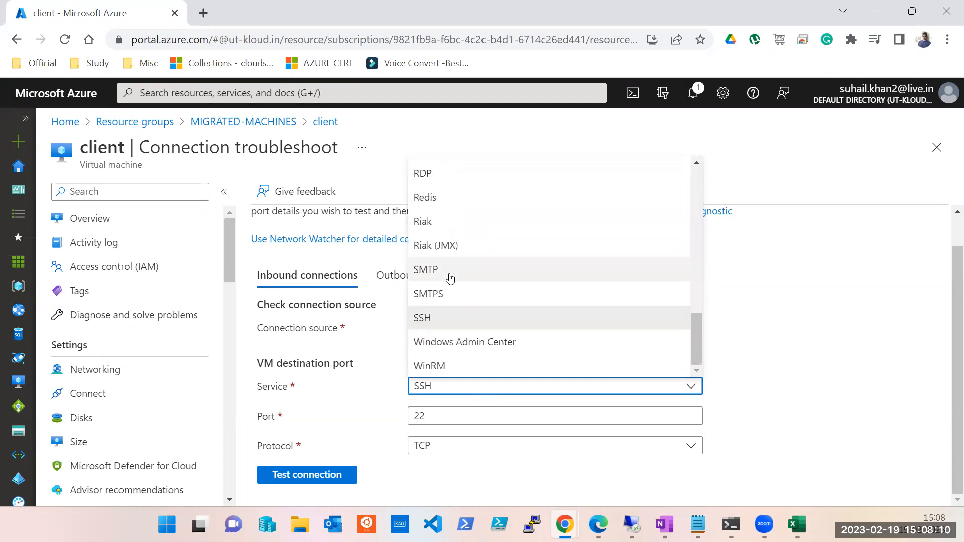
pyautogui.scroll(1, 450, 279)
pyautogui.scroll(5, 451, 279)
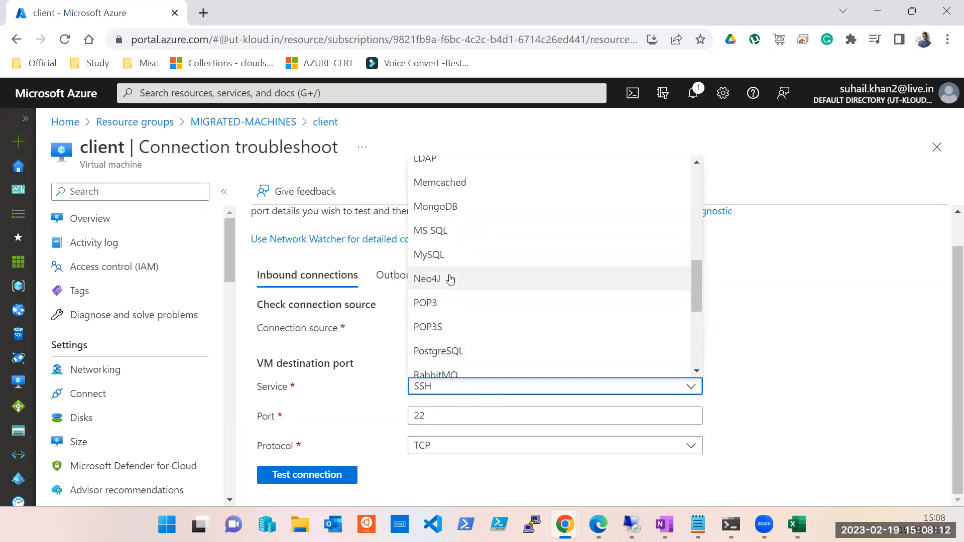
pyautogui.scroll(2, 451, 279)
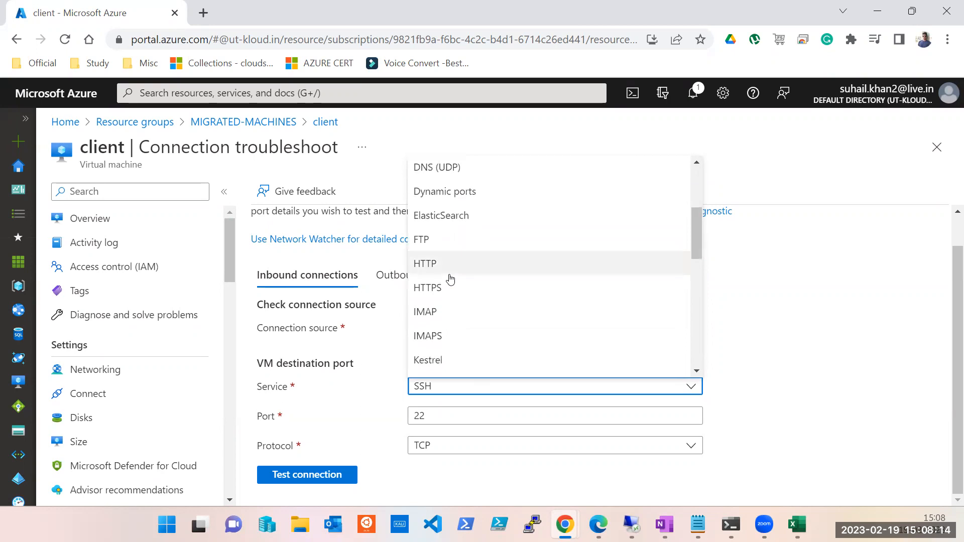
pyautogui.scroll(2, 451, 279)
pyautogui.scroll(1, 450, 279)
pyautogui.scroll(-4, 451, 279)
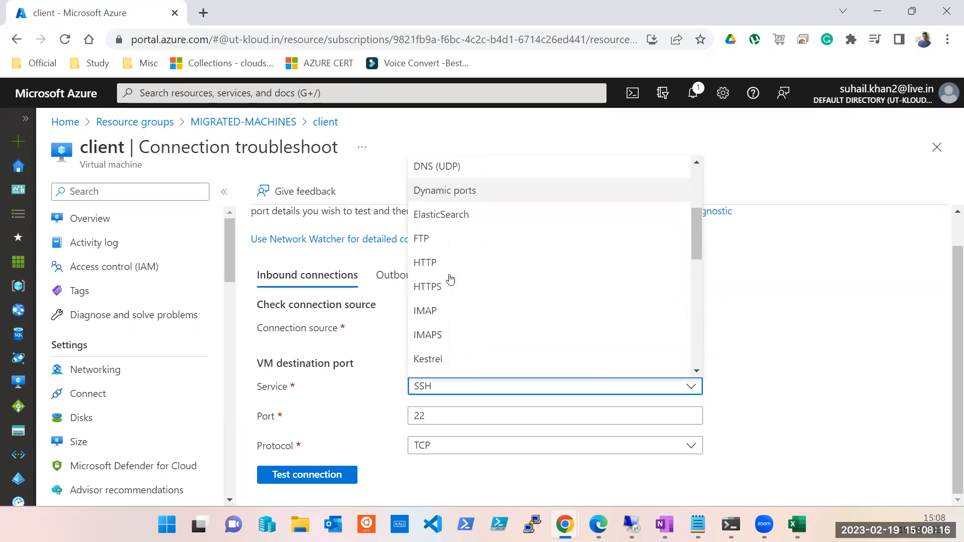
pyautogui.scroll(-6, 450, 279)
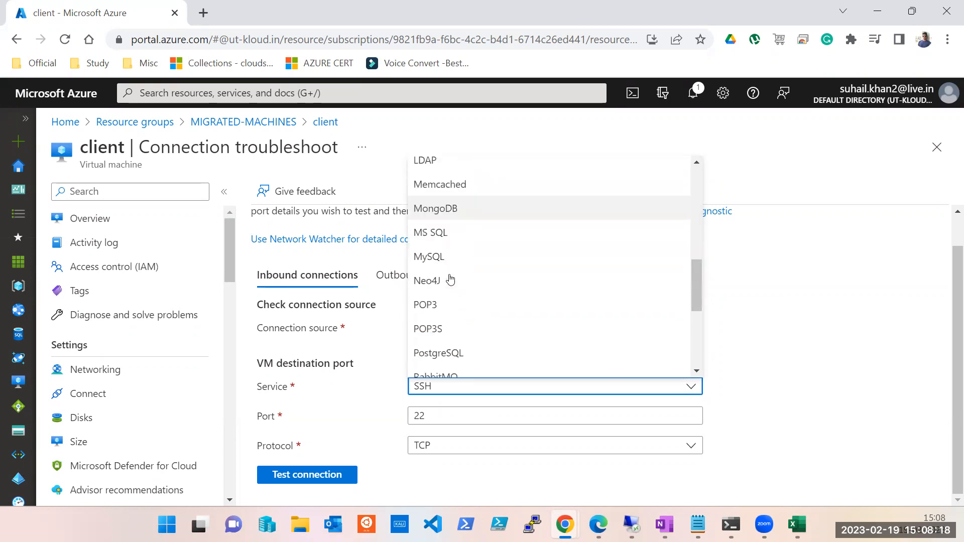
pyautogui.scroll(-3, 450, 279)
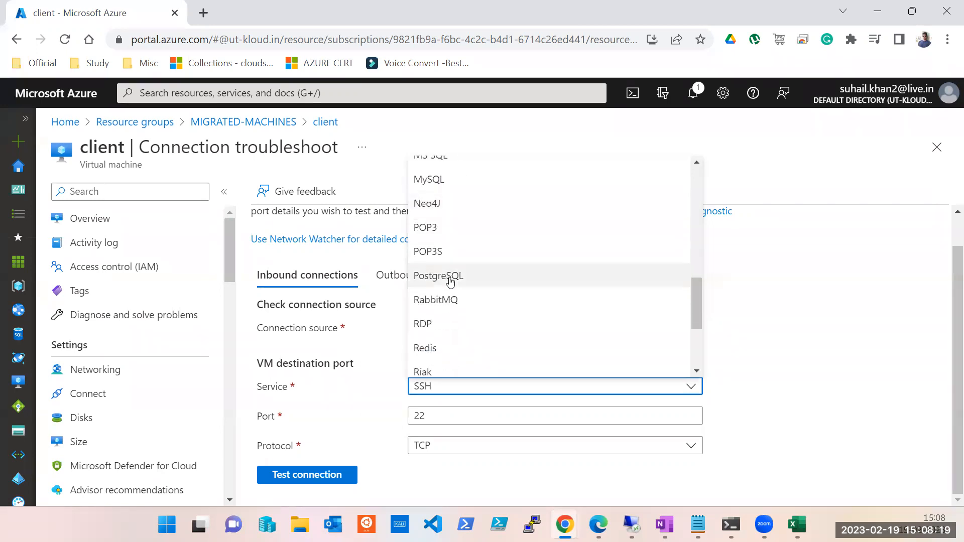
pyautogui.click(440, 323)
pyautogui.click(303, 481)
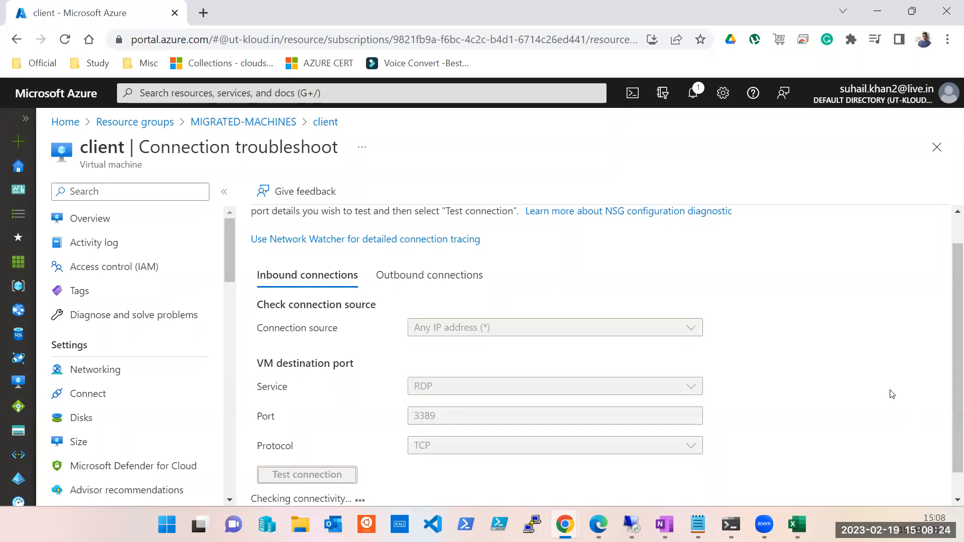
# Check the portal notifications while the inbound connection test is running, and close them
pyautogui.scroll(-1, 892, 393)
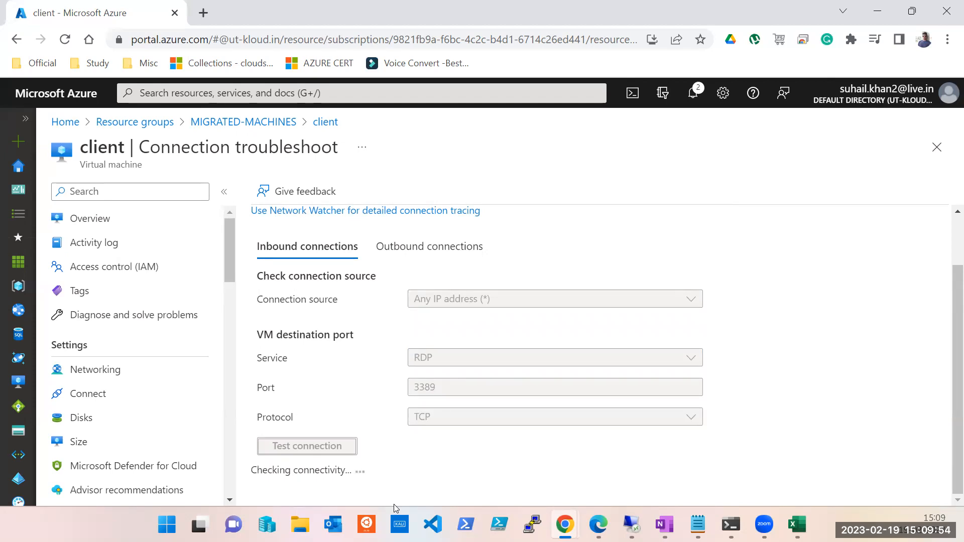
pyautogui.click(692, 96)
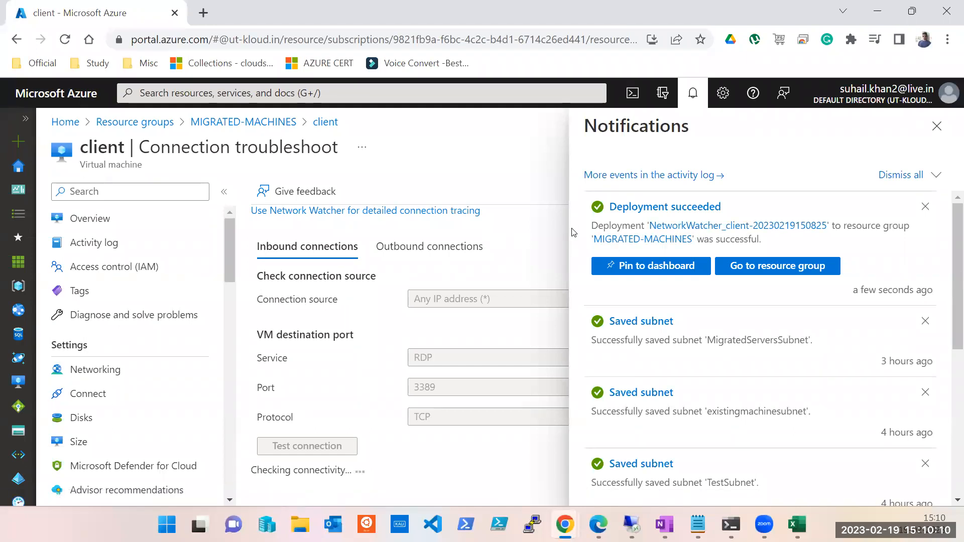
pyautogui.click(937, 126)
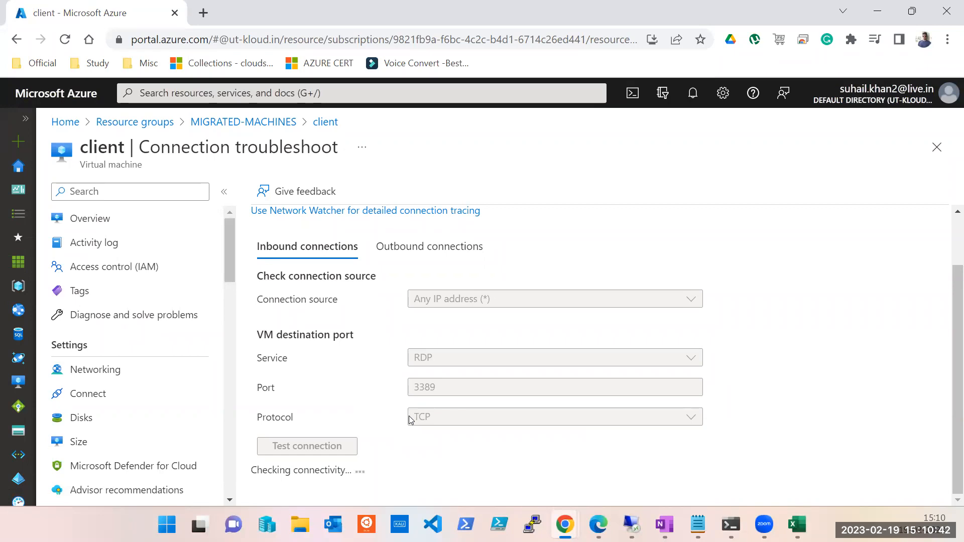
# Examine the result of the inbound RDP connection test, highlighting its status message
pyautogui.scroll(2, 409, 419)
pyautogui.scroll(-2, 410, 419)
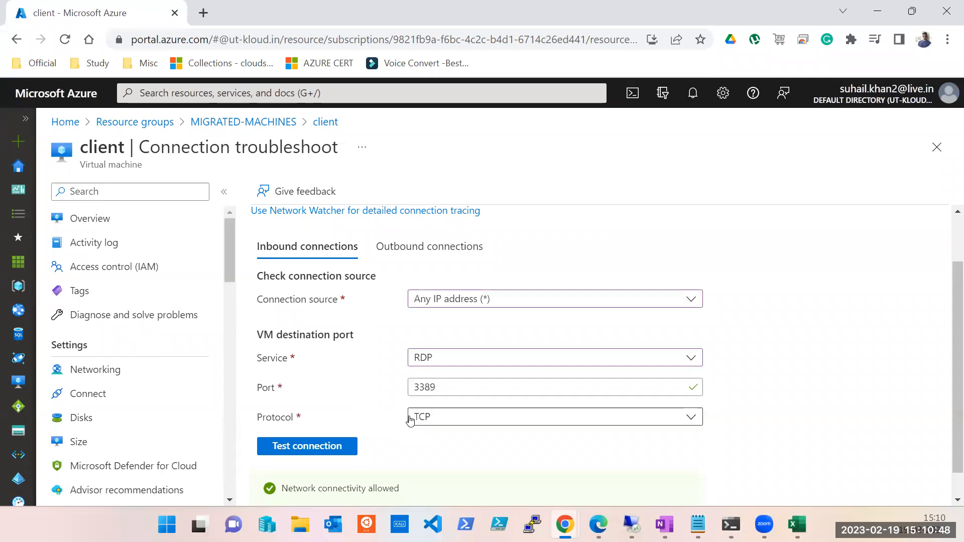
pyautogui.scroll(-1, 409, 421)
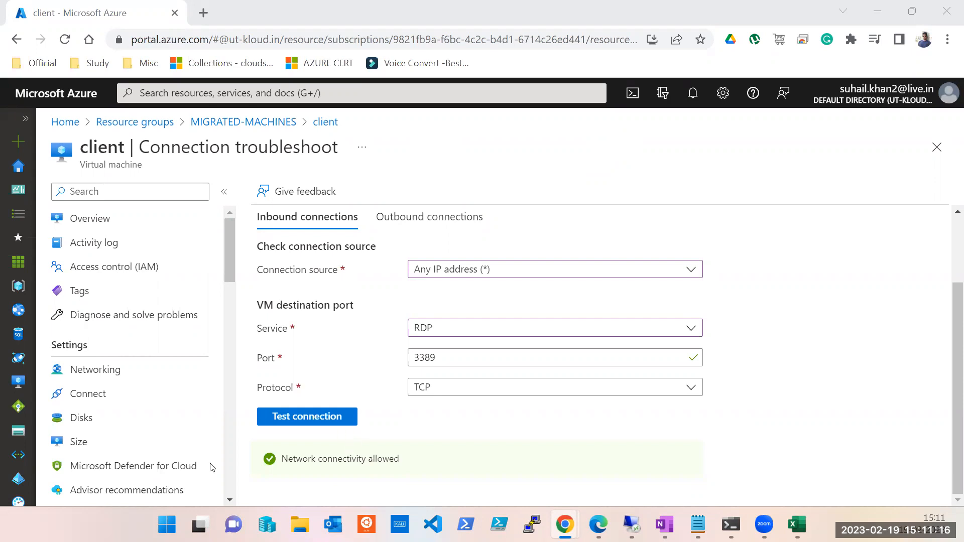
pyautogui.doubleClick(343, 459)
pyautogui.tripleClick(342, 459)
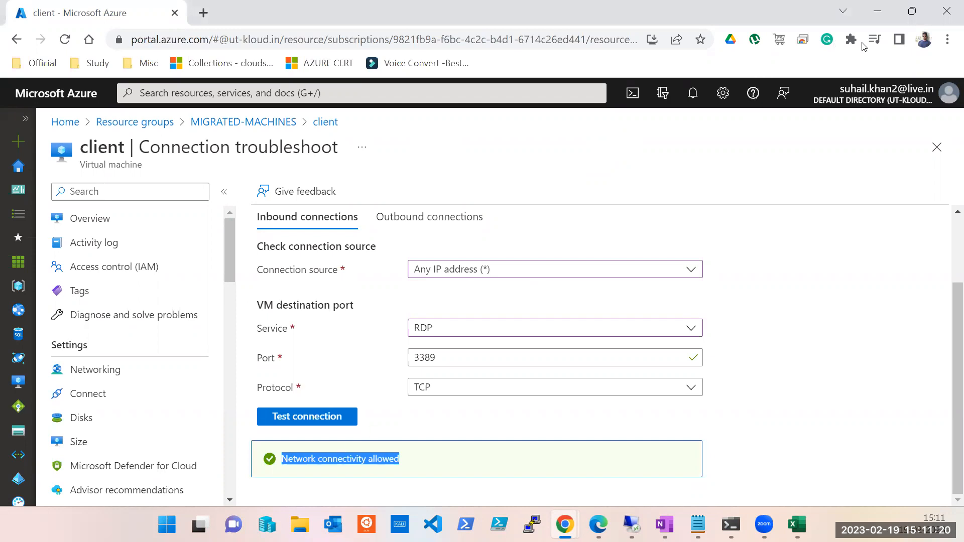
# Leave the connection troubleshoot page, discarding its edits, and reopen the client virtual machine's Connect page from the MIGRATED-MACHINES resource group
pyautogui.click(937, 148)
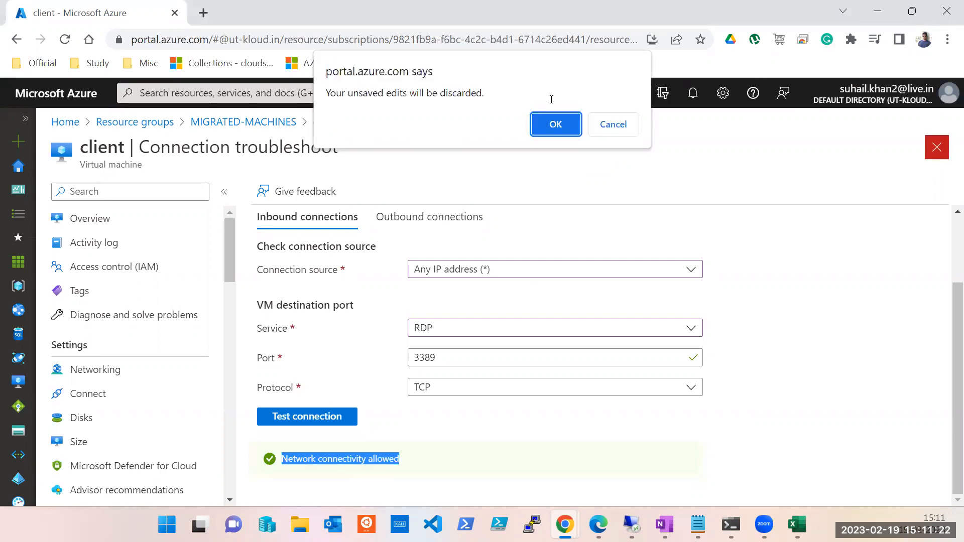
pyautogui.press('Return')
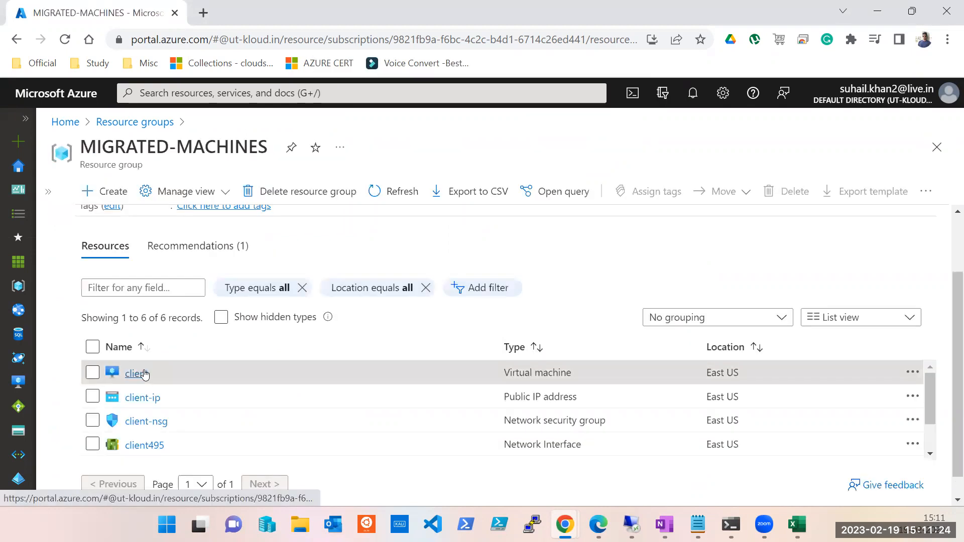
pyautogui.click(139, 375)
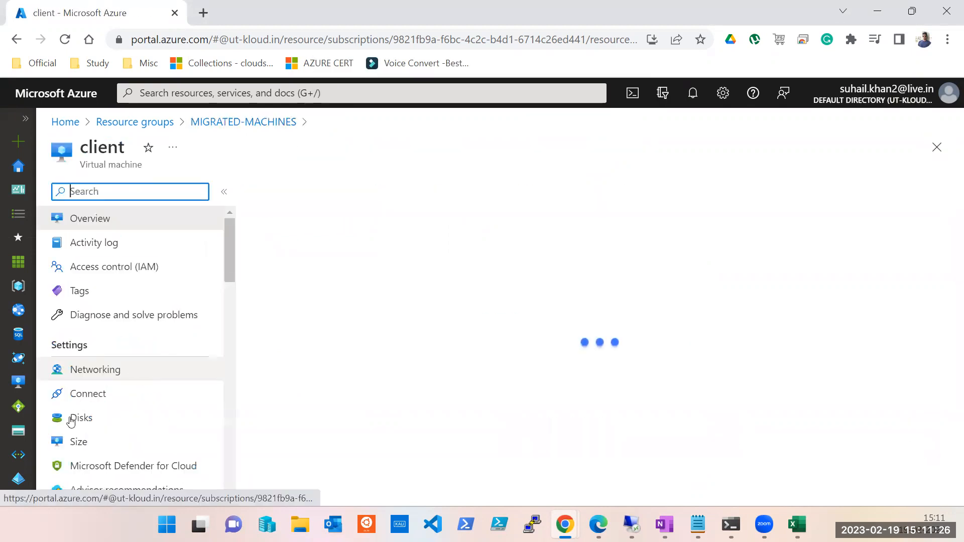
pyautogui.click(87, 394)
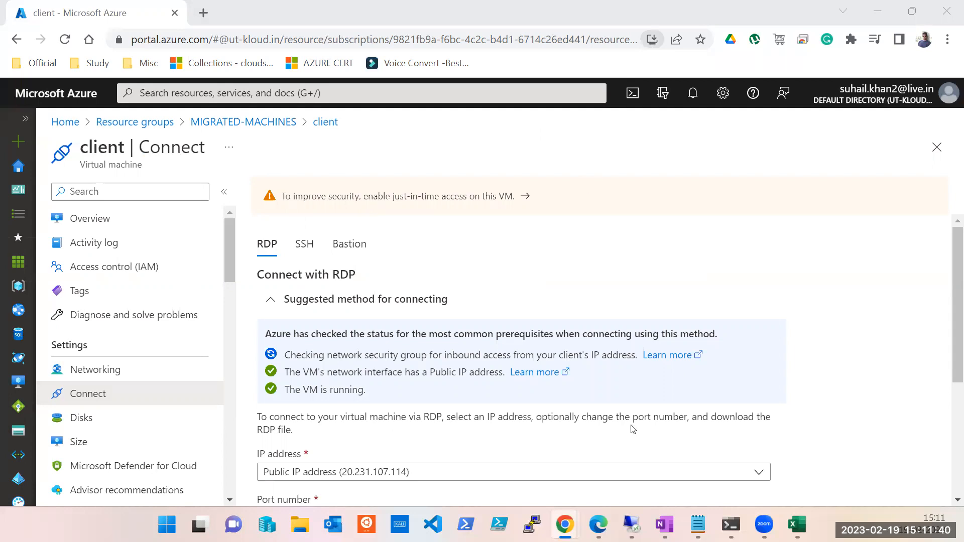
# Review the RDP and SSH connection options for the client virtual machine and close its browser window
pyautogui.scroll(-3, 632, 428)
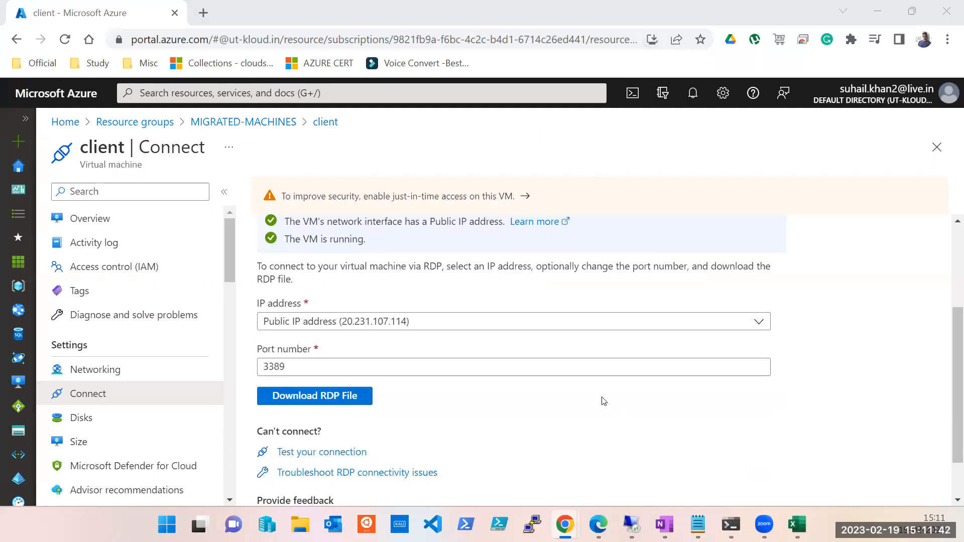
pyautogui.scroll(3, 497, 342)
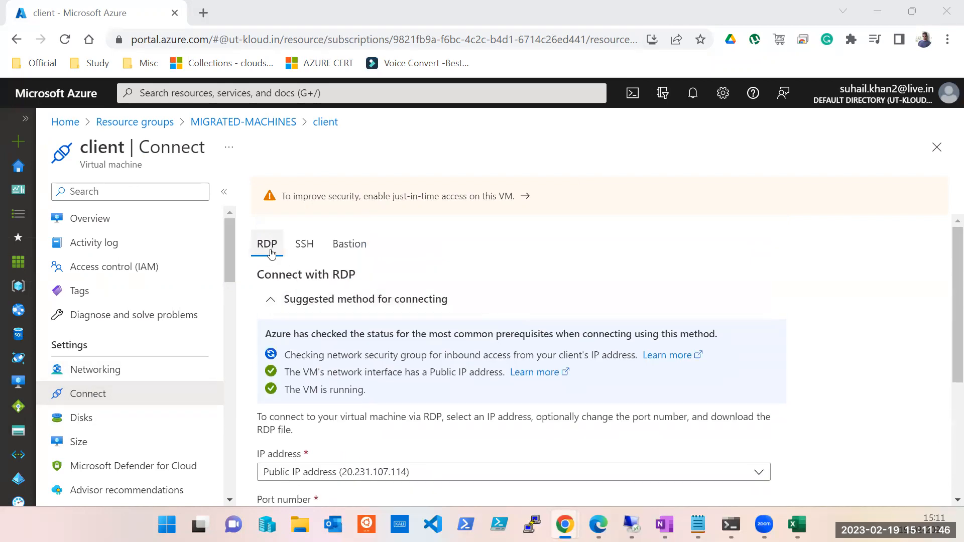
pyautogui.click(303, 244)
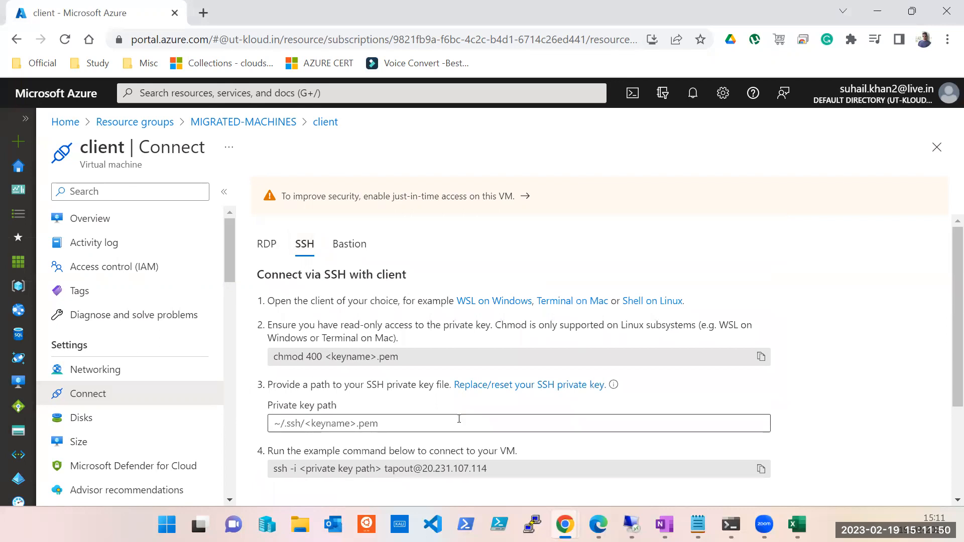
pyautogui.scroll(-3, 456, 422)
pyautogui.scroll(3, 296, 425)
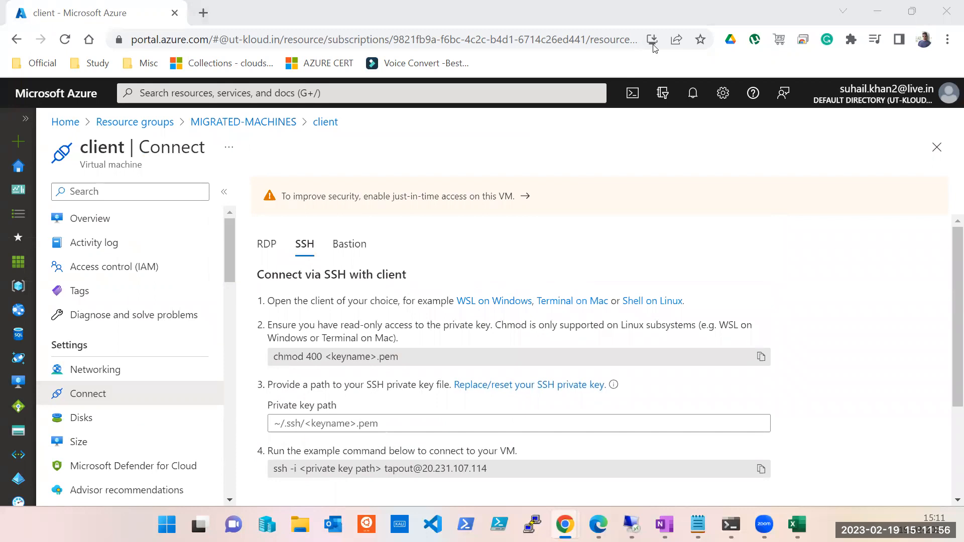
pyautogui.click(947, 11)
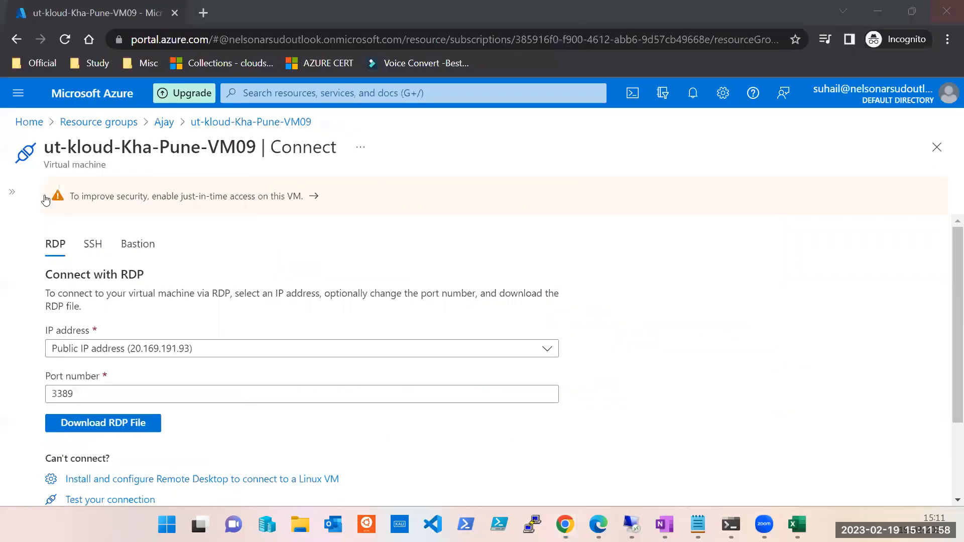
# Examine the SSH connection instructions and example command for ut-kloud-Kha-Pune-VM09 in the incognito browser window
pyautogui.click(106, 246)
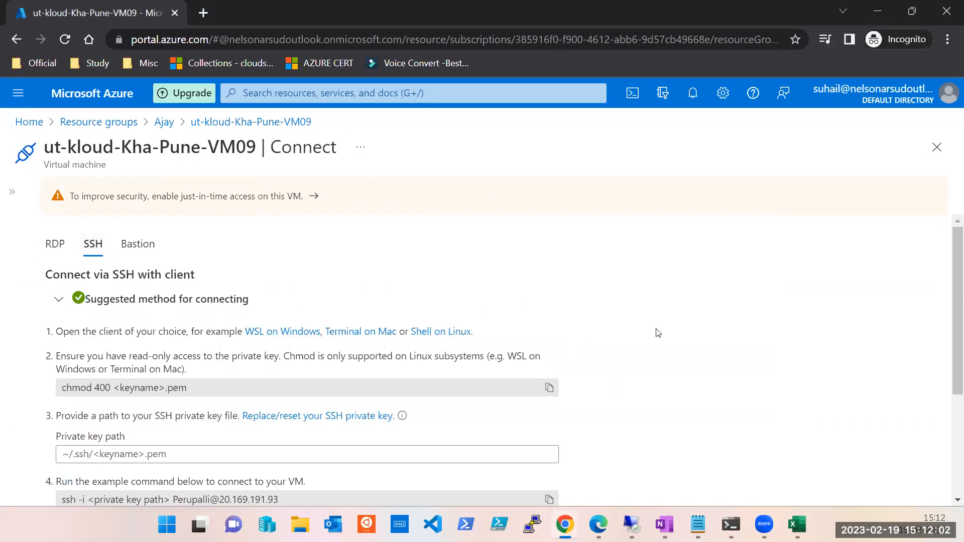
pyautogui.scroll(-1, 662, 330)
pyautogui.scroll(-5, 662, 330)
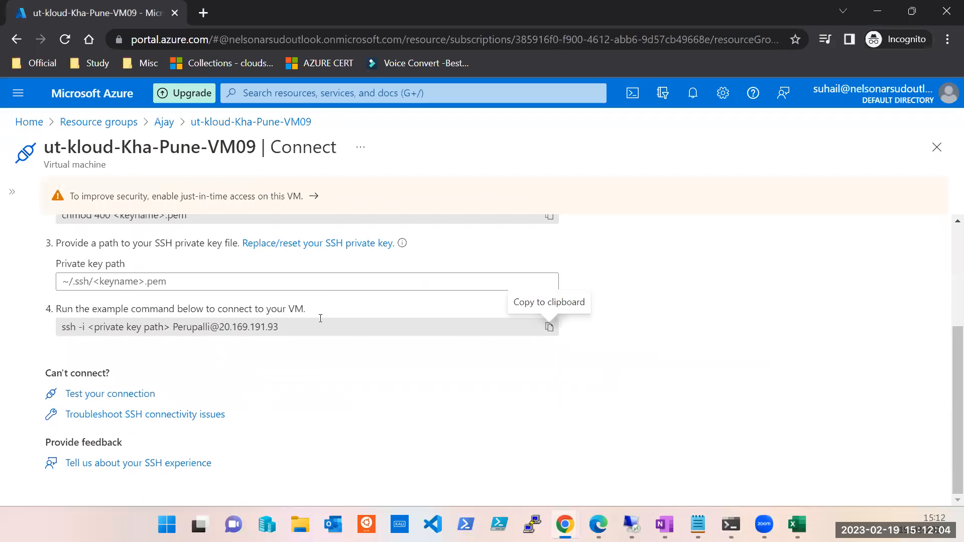
pyautogui.scroll(3, 93, 303)
pyautogui.scroll(-3, 111, 371)
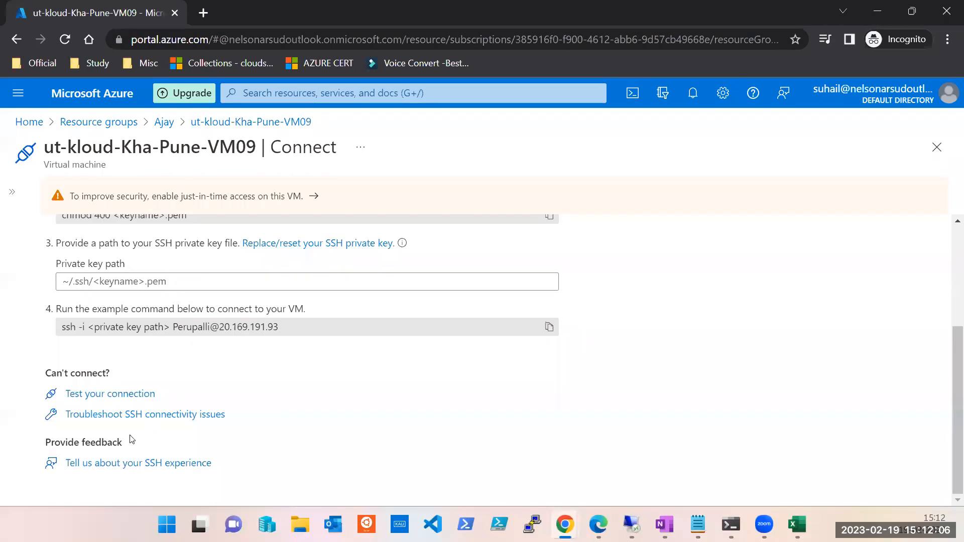
pyautogui.scroll(2, 86, 391)
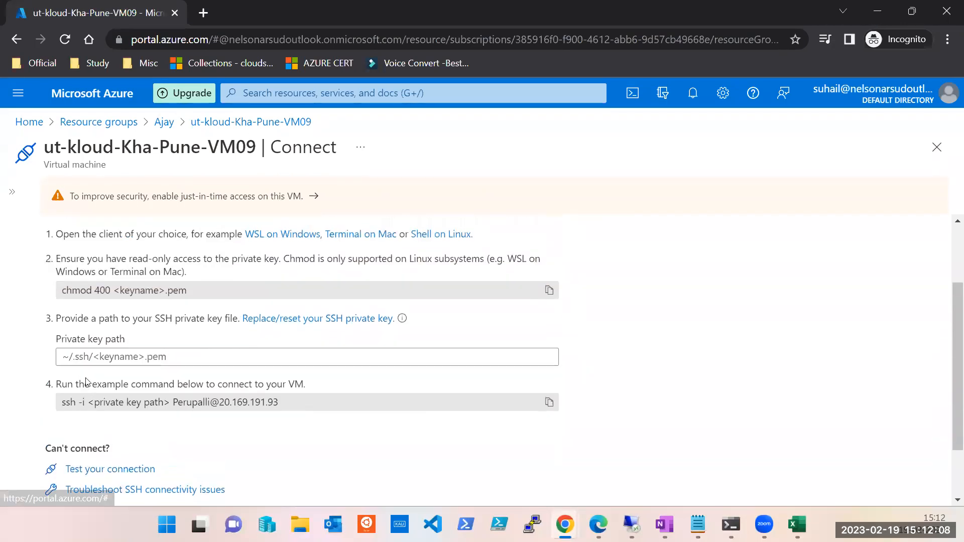
pyautogui.scroll(2, 95, 335)
pyautogui.scroll(-4, 95, 333)
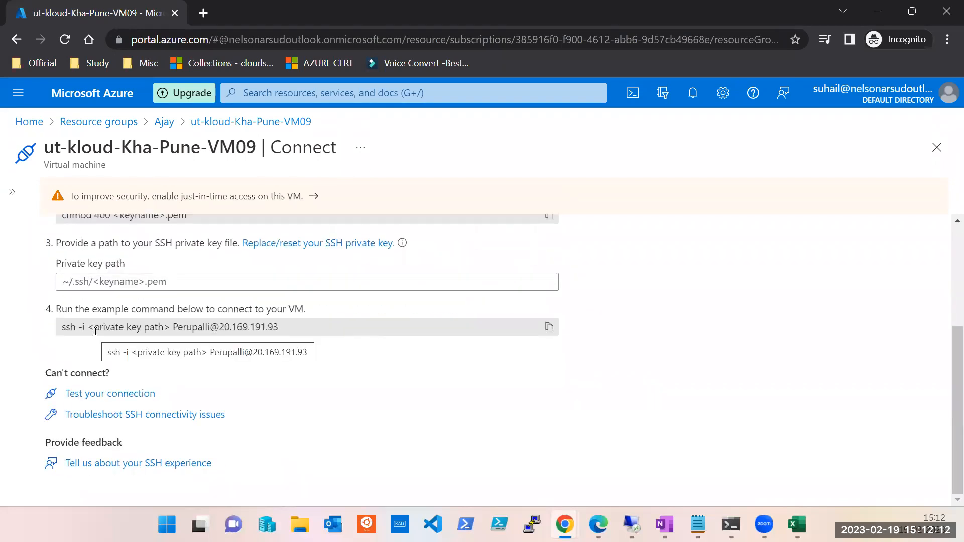
pyautogui.scroll(3, 95, 331)
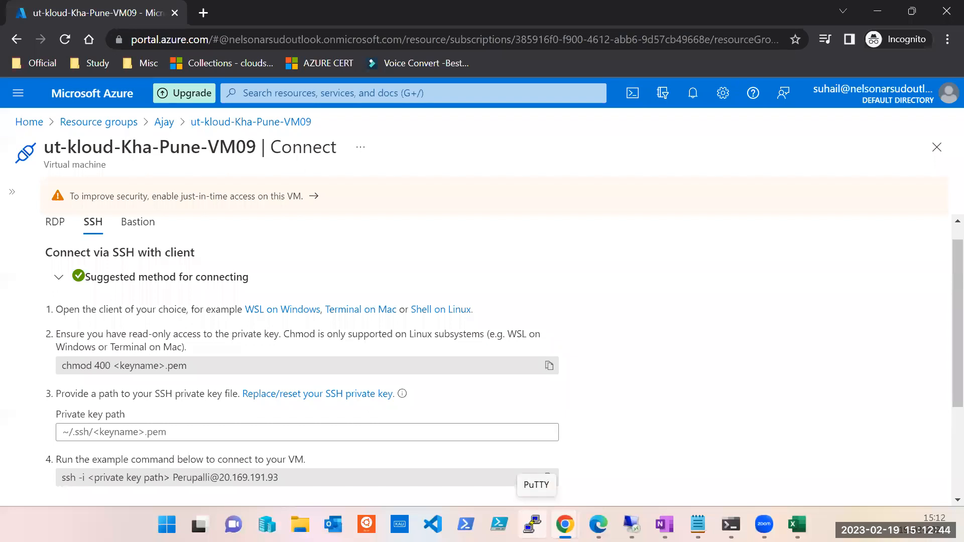
# Launch PuTTY and copy the public IP address from the overview of ut-kloud-Kha-Pune-VM09 in the Azure portal
pyautogui.click(533, 524)
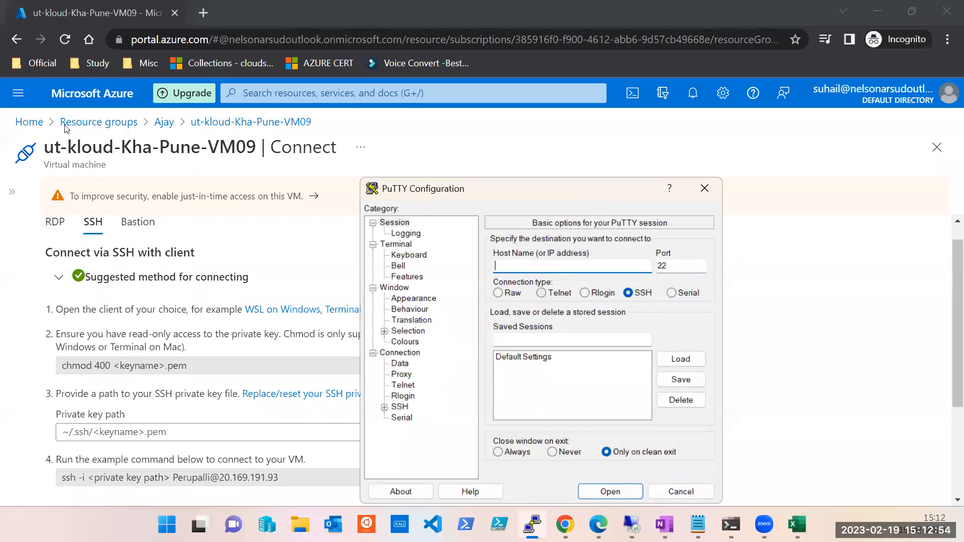
pyautogui.click(274, 124)
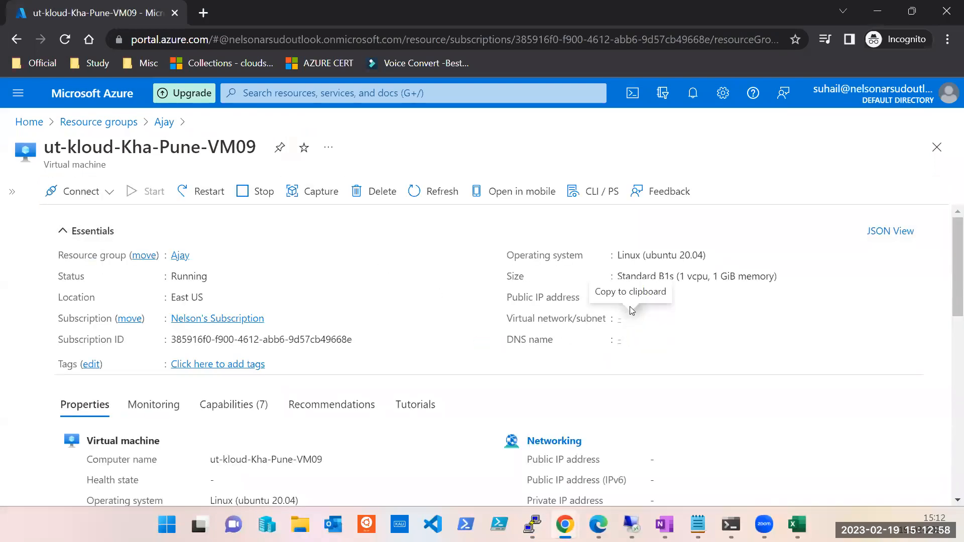
pyautogui.click(686, 298)
# Open an SSH session in PuTTY to the copied public IP address 20.169.191.93 on port 22 and accept the server's host key
pyautogui.click(532, 524)
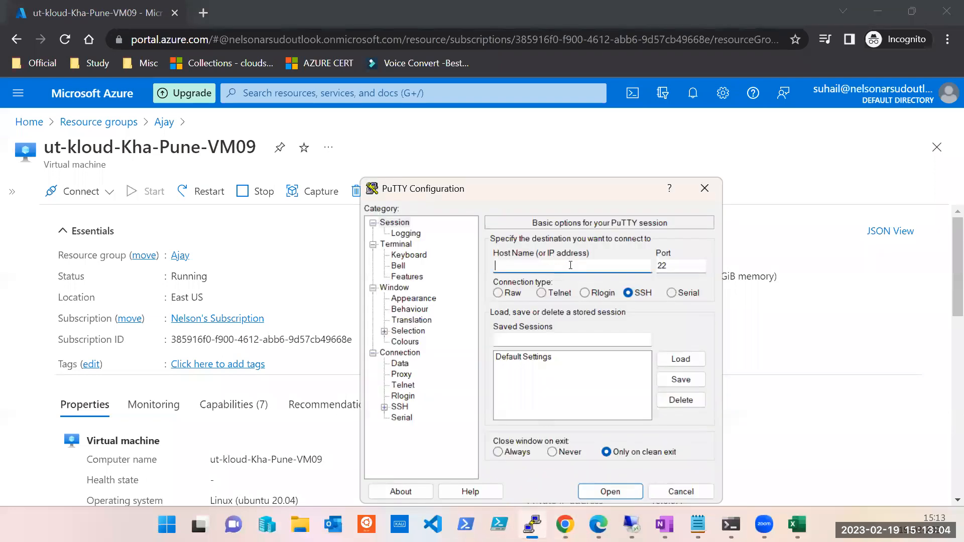
pyautogui.hotkey('ctrl', 'v')
pyautogui.click(610, 492)
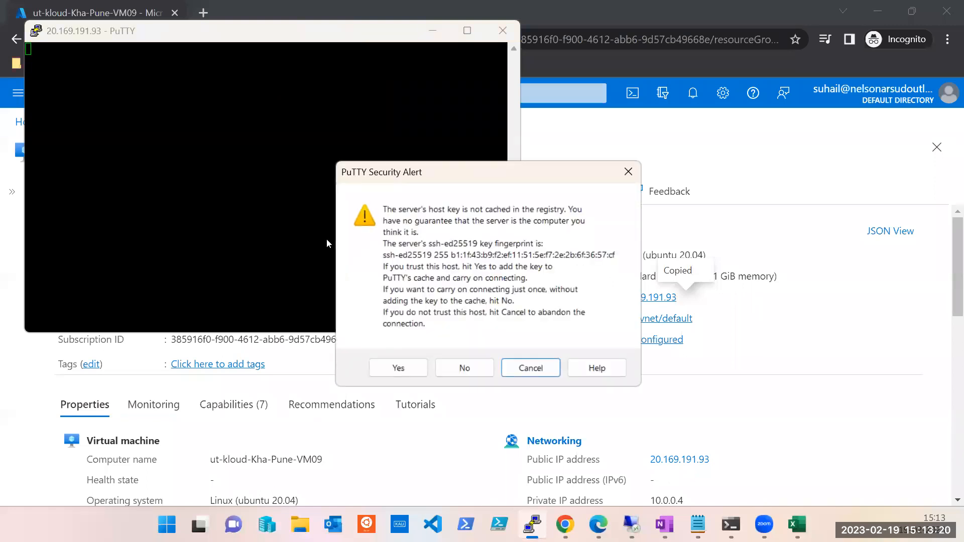
pyautogui.click(400, 371)
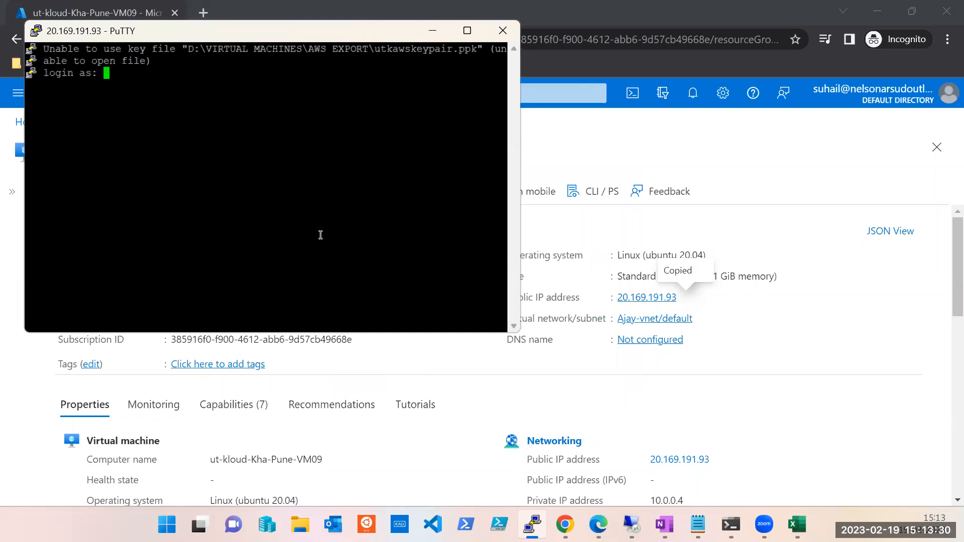
# Log in to the Linux virtual machine with the account username and password, re-entering the password whenever it is requested again
pyautogui.write('Perupalli')
pyautogui.press('Return')
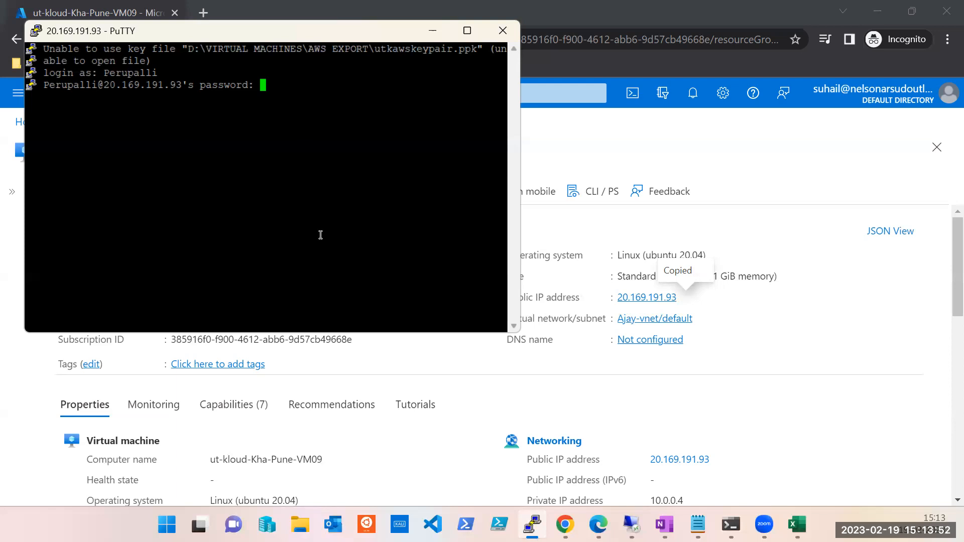
pyautogui.press('Return')
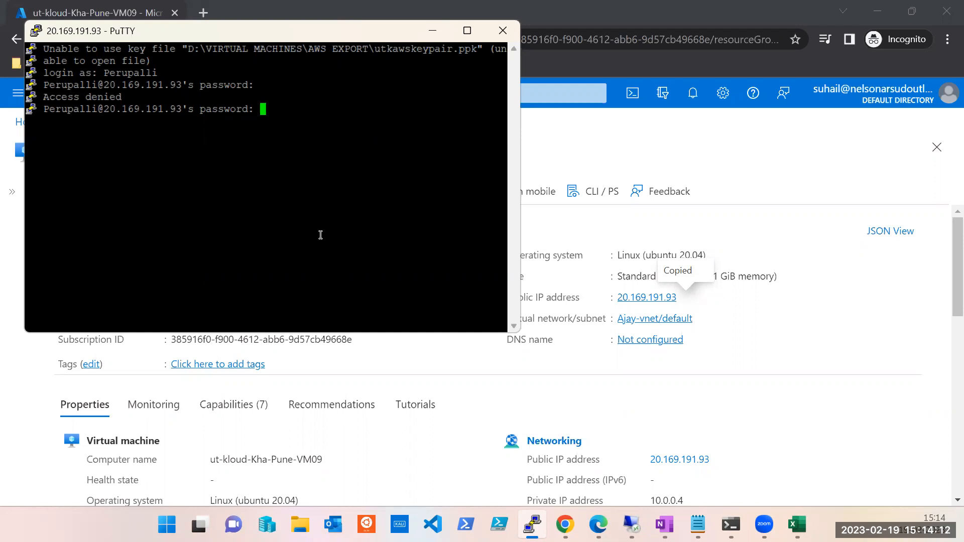
pyautogui.press('Return')
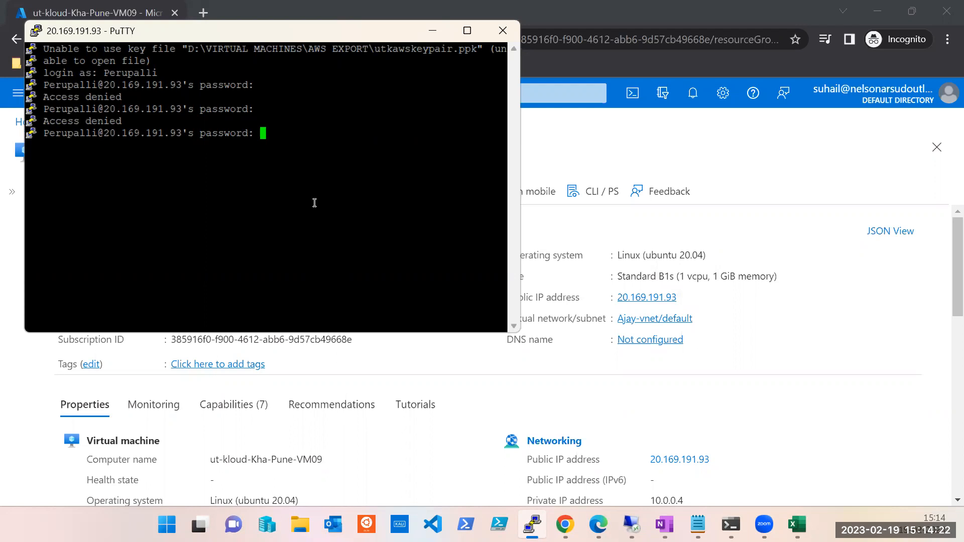
pyautogui.press('Return')
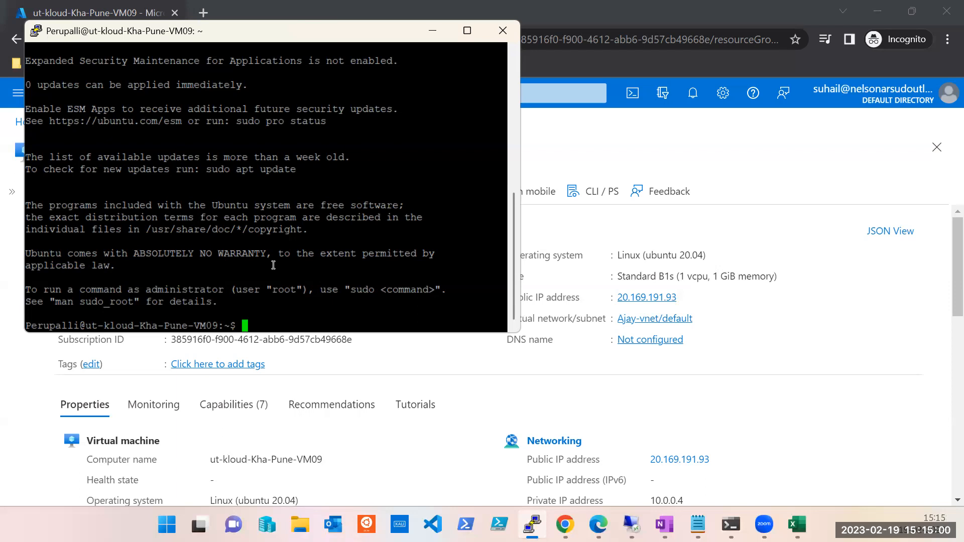
# Switch back to the Azure portal and reopen the Connect page of ut-kloud-Kha-Pune-VM09 from its resource group
pyautogui.click(918, 333)
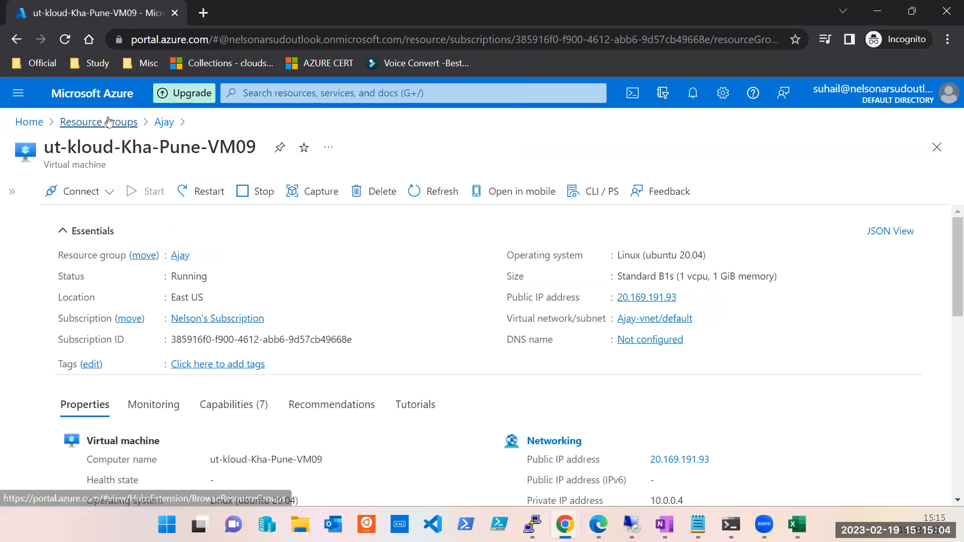
pyautogui.click(165, 122)
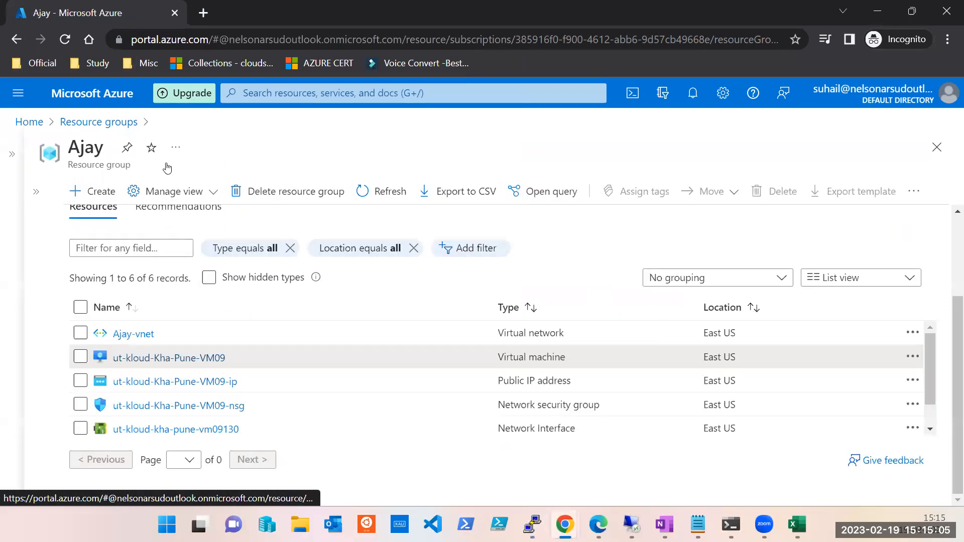
pyautogui.click(151, 358)
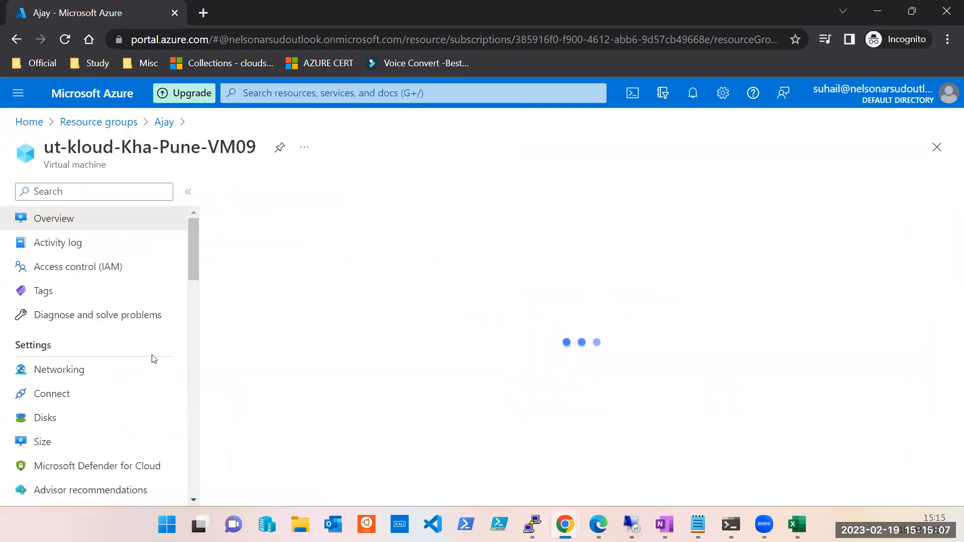
pyautogui.click(53, 393)
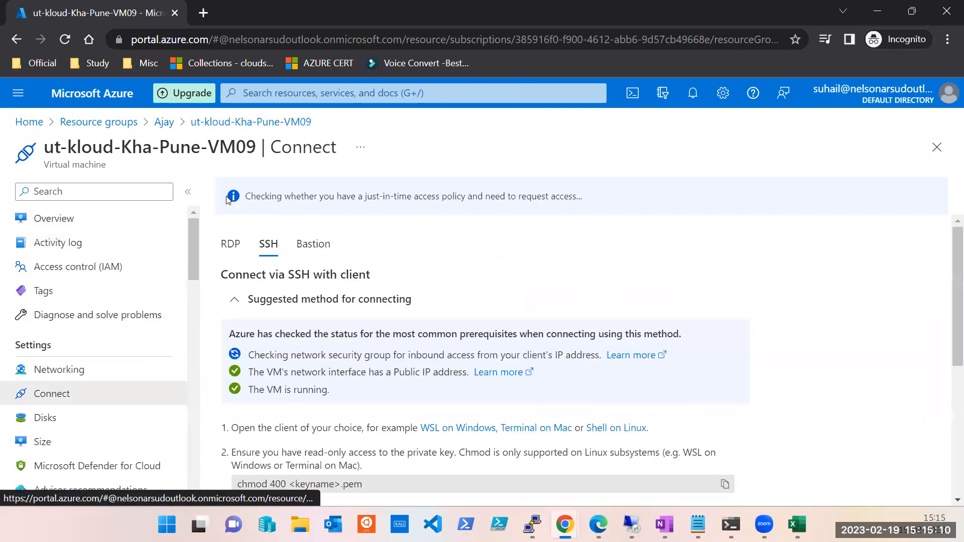
# Review the RDP and SSH connection options for ut-kloud-Kha-Pune-VM09, including the private key path and example SSH command
pyautogui.click(231, 245)
pyautogui.click(268, 245)
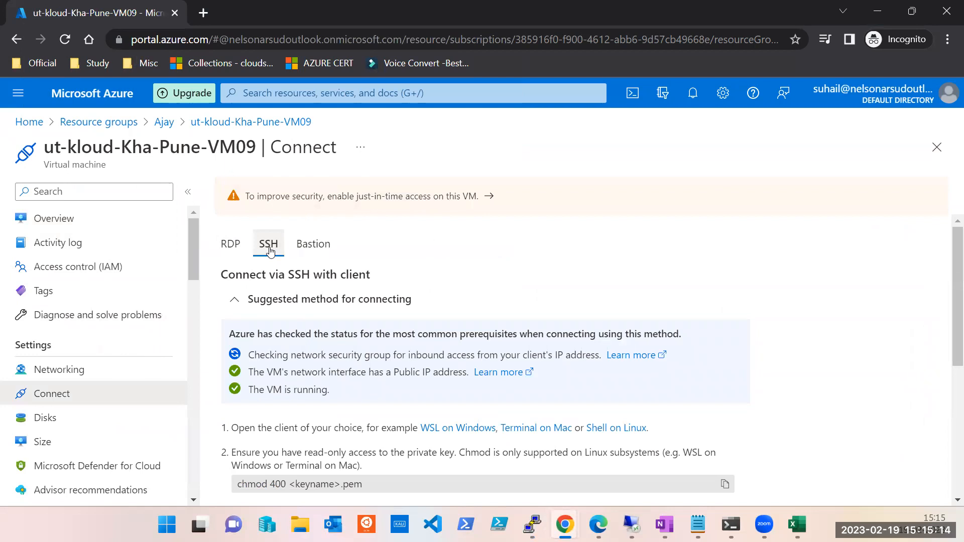
pyautogui.scroll(-1, 303, 298)
pyautogui.scroll(-5, 303, 298)
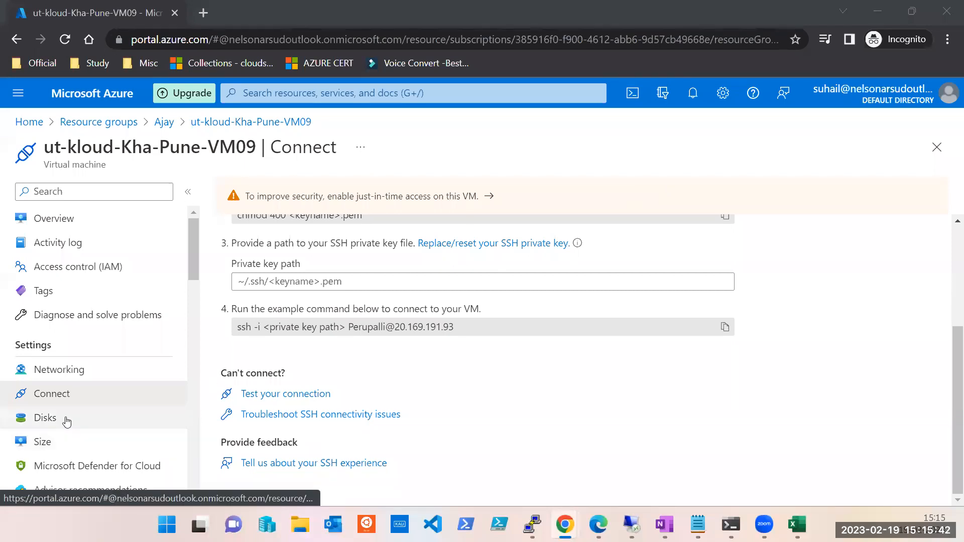
pyautogui.scroll(3, 371, 324)
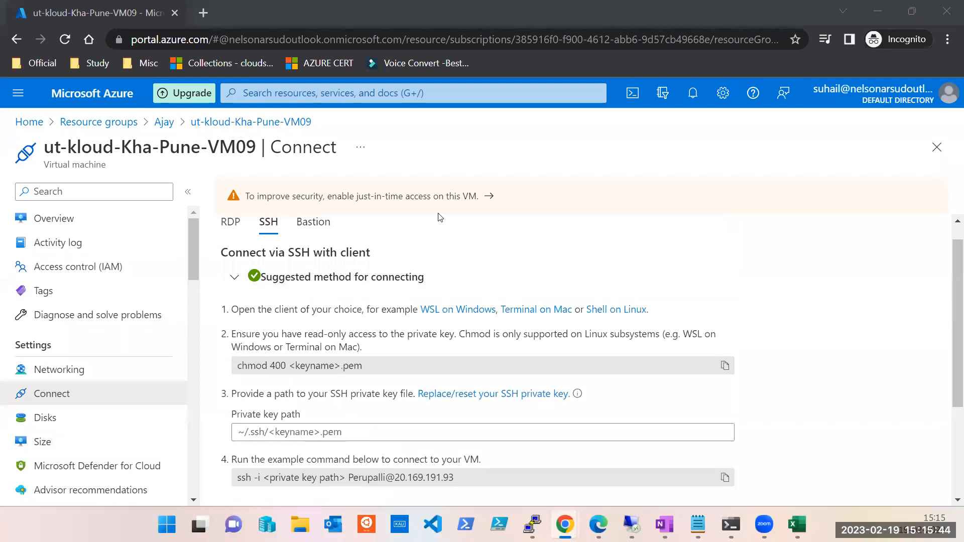